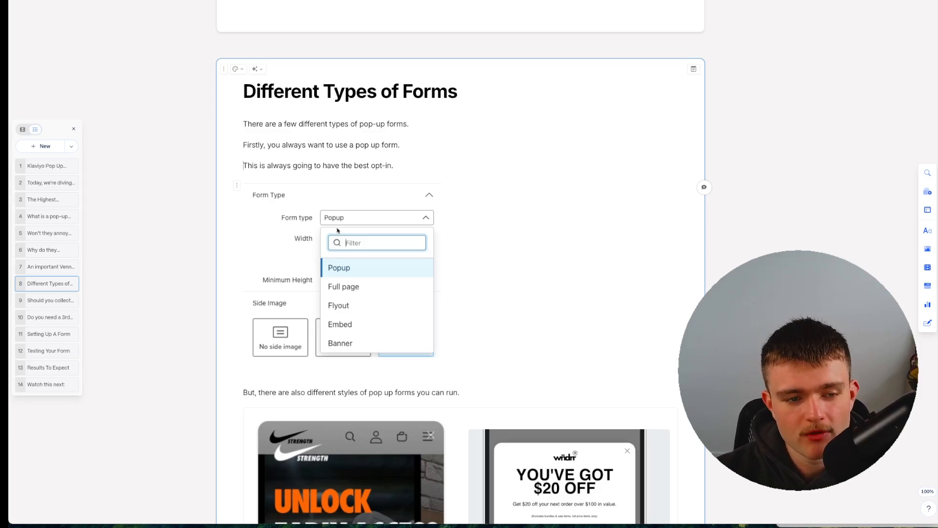
Examine the "Different Types of Forms" card, from the pop-up opt-in line and form type list through the four example pop-ups.
triple_click(327, 166)
scroll(312, 318, "down", 6)
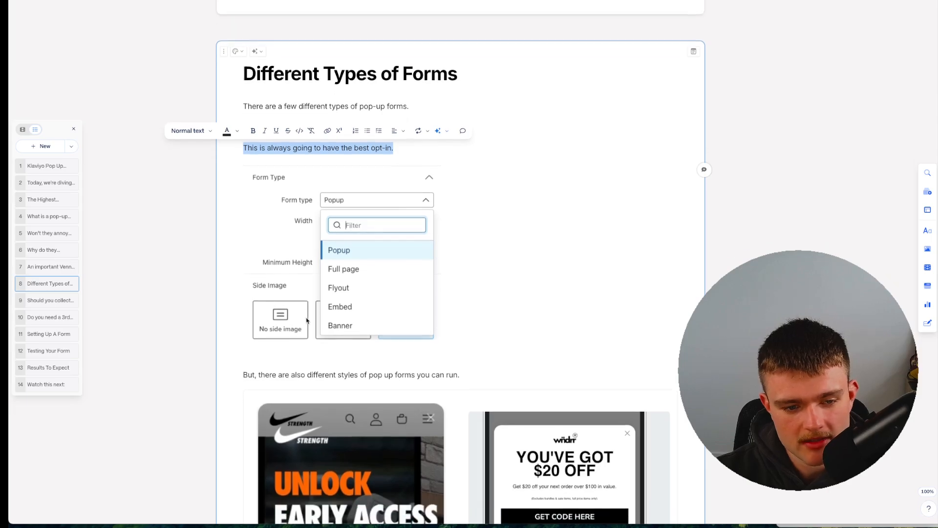
scroll(307, 320, "up", 1)
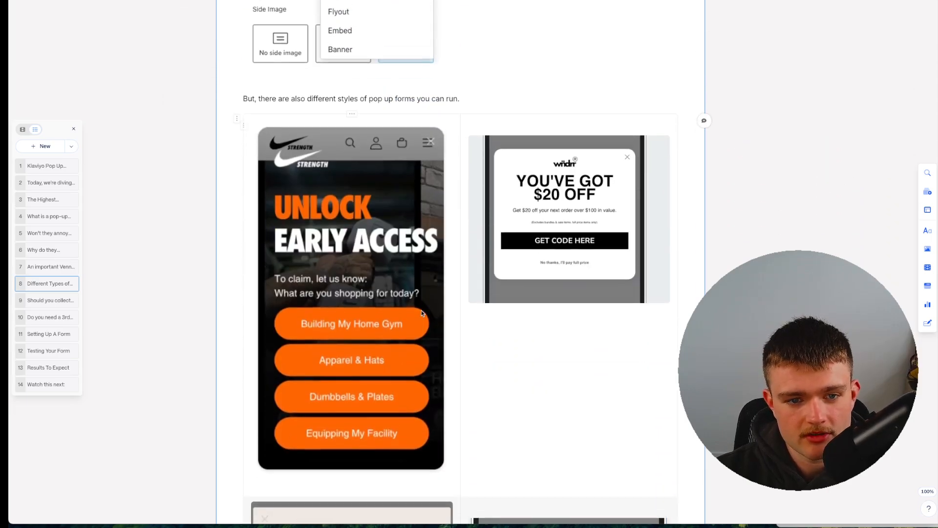
scroll(342, 122, "down", 2)
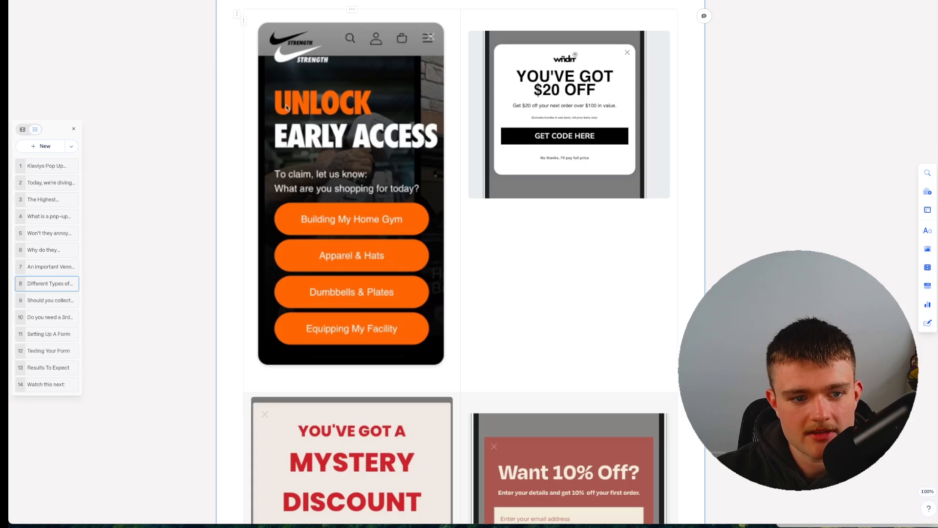
scroll(313, 317, "up", 1)
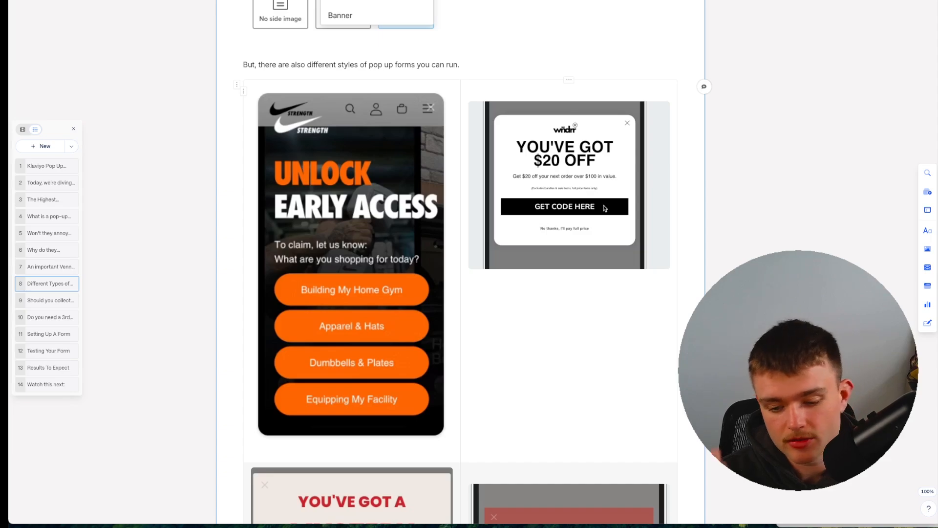
scroll(604, 207, "down", 1)
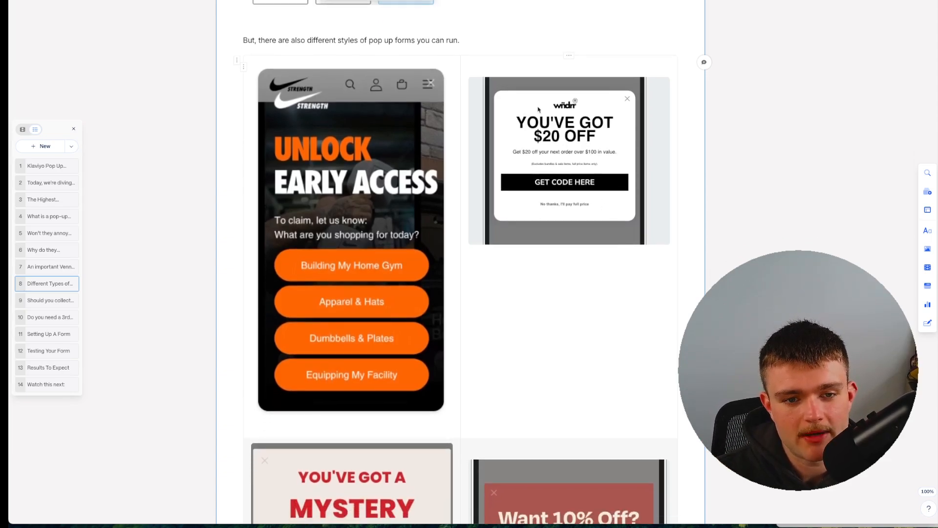
scroll(607, 192, "down", 1)
scroll(606, 192, "down", 3)
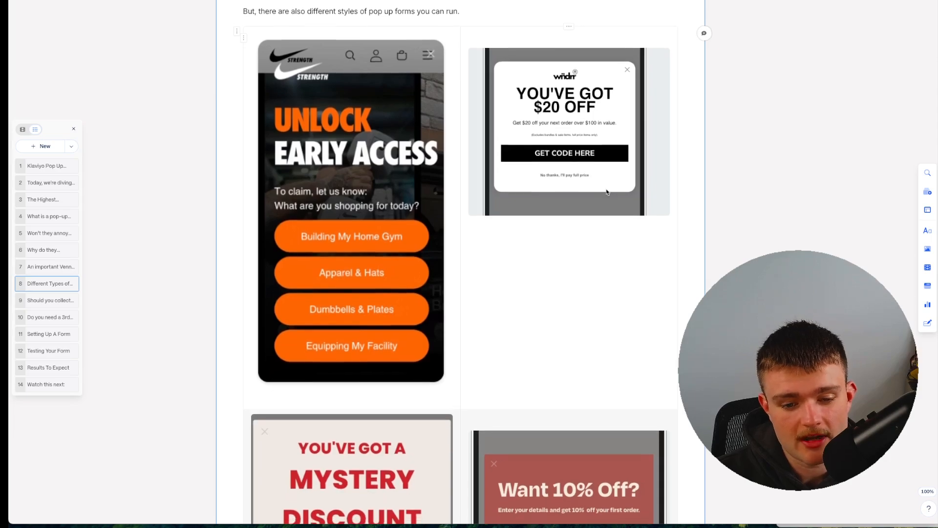
scroll(606, 189, "up", 4)
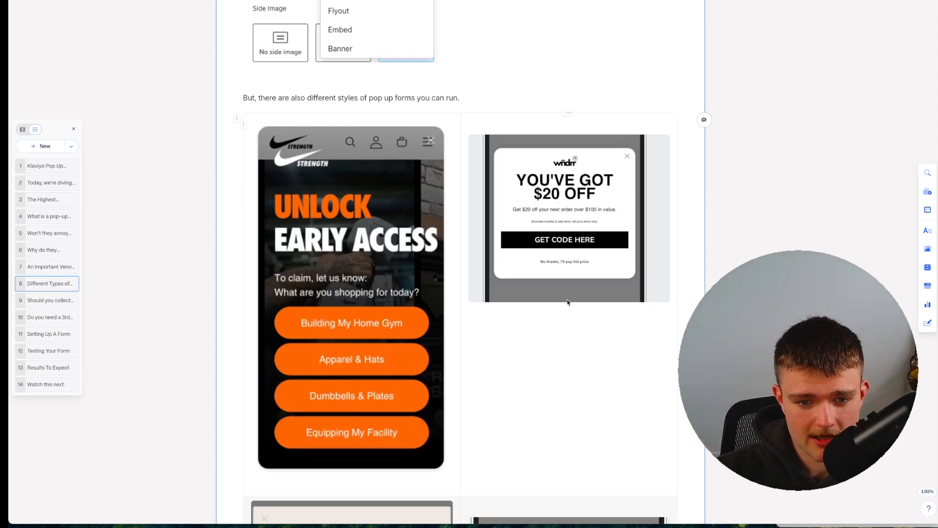
scroll(567, 301, "down", 6)
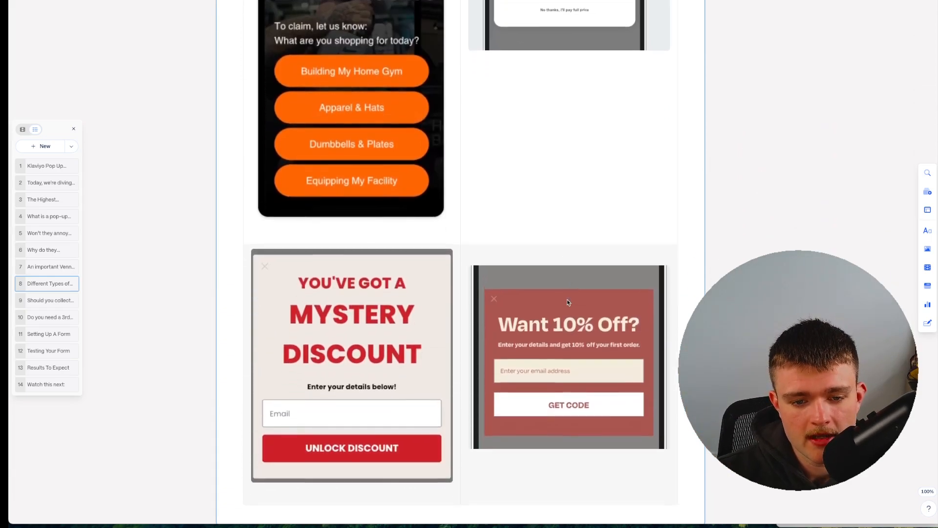
scroll(567, 302, "down", 1)
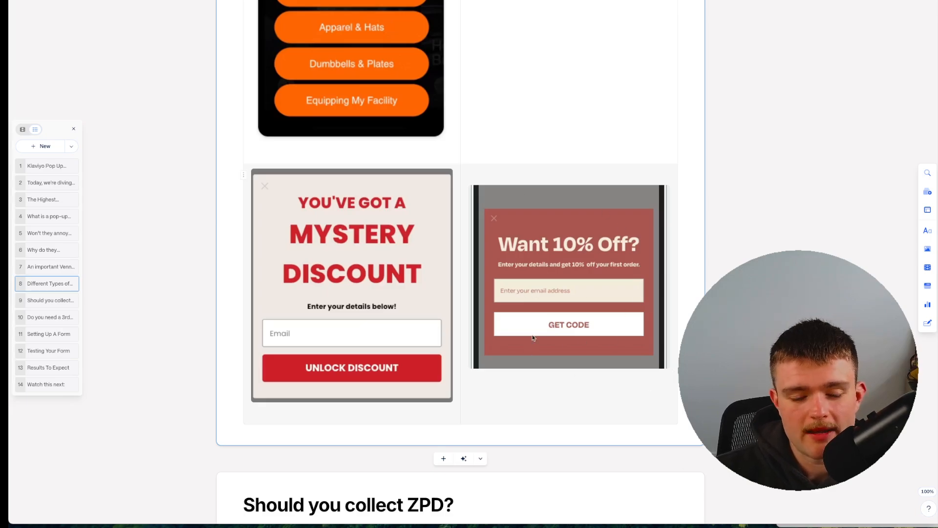
scroll(570, 269, "down", 1)
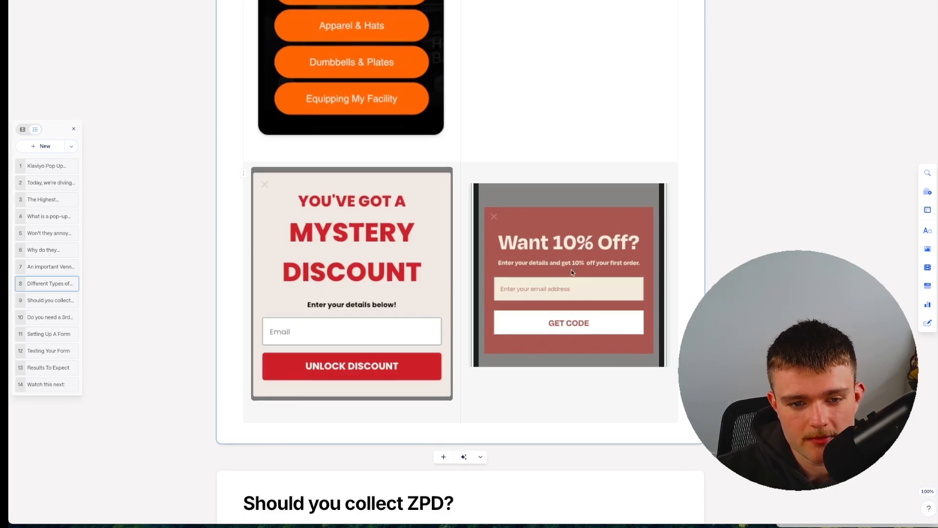
scroll(571, 268, "up", 2)
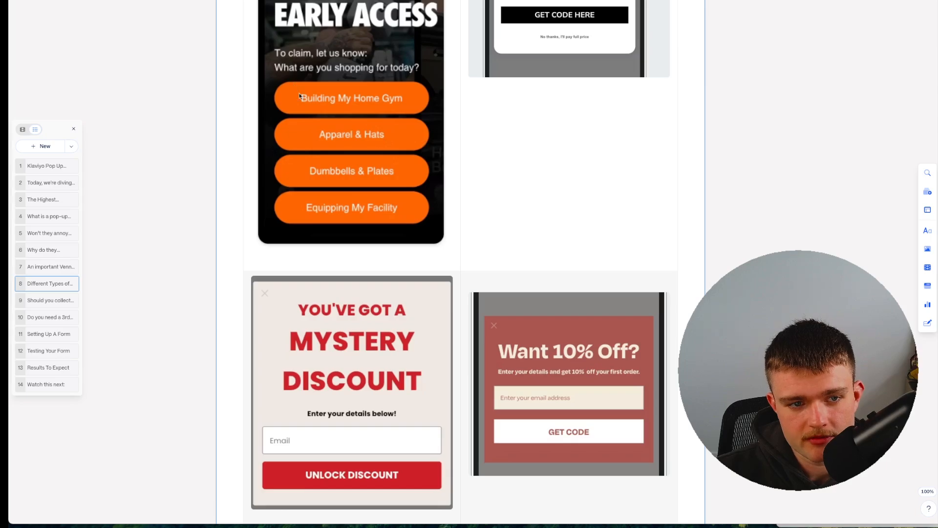
Go to the "Should you collect ZPD?" card and highlight the sentence defining zero-party data.
scroll(297, 226, "down", 7)
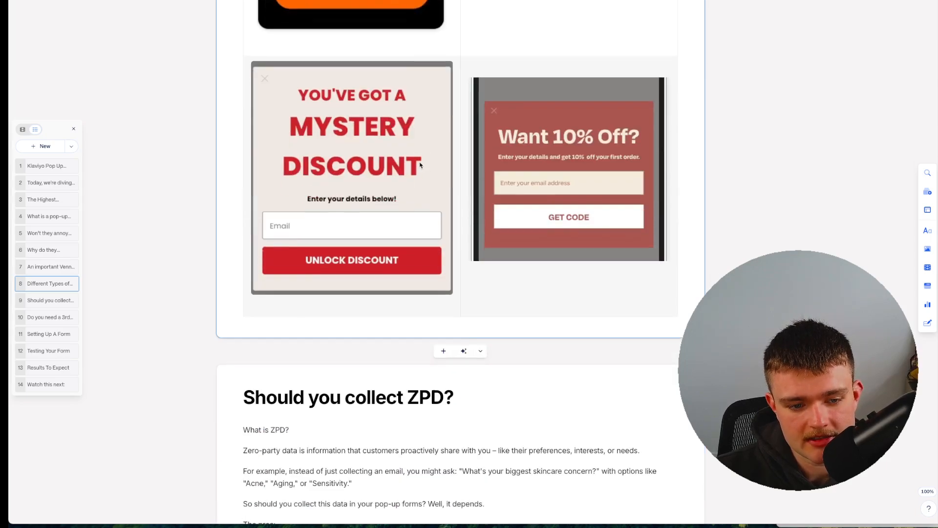
left_click_drag(252, 205, 482, 206)
left_click(477, 207)
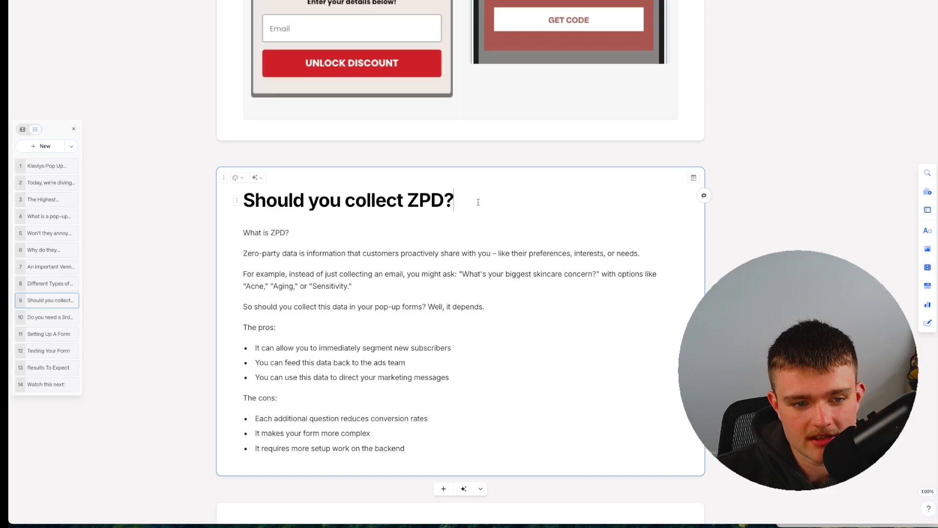
triple_click(326, 253)
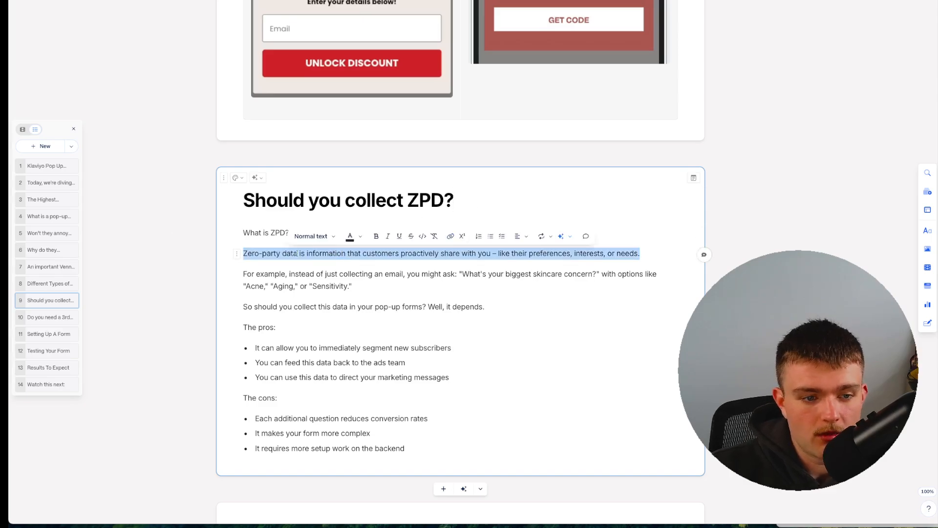
double_click(252, 233)
triple_click(289, 253)
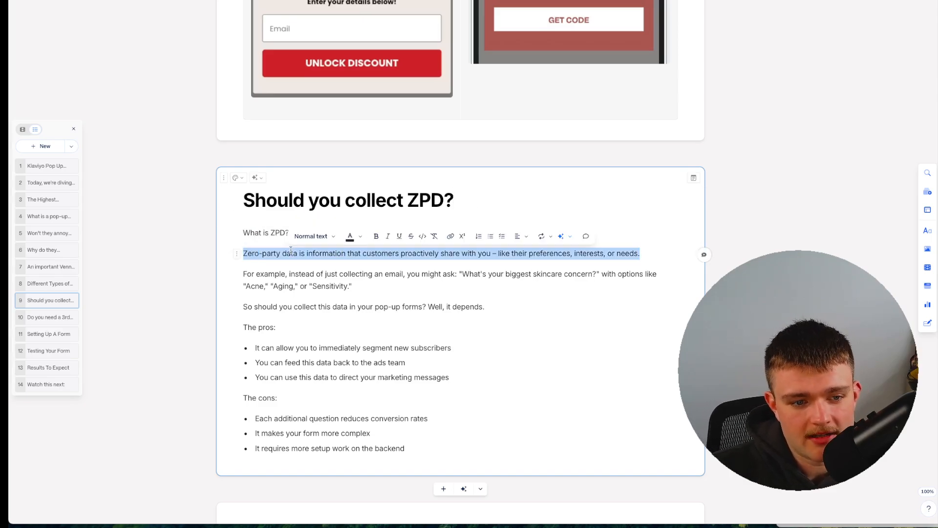
Review the example pop-ups again and highlight "customers proactively share with" in the zero-party data definition.
scroll(411, 139, "up", 8)
scroll(411, 139, "up", 2)
scroll(437, 186, "down", 9)
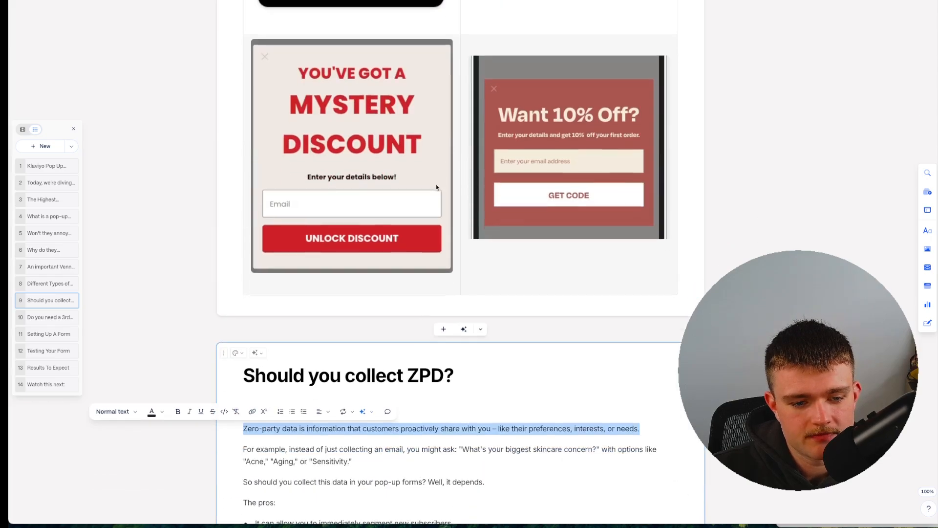
left_click(343, 336)
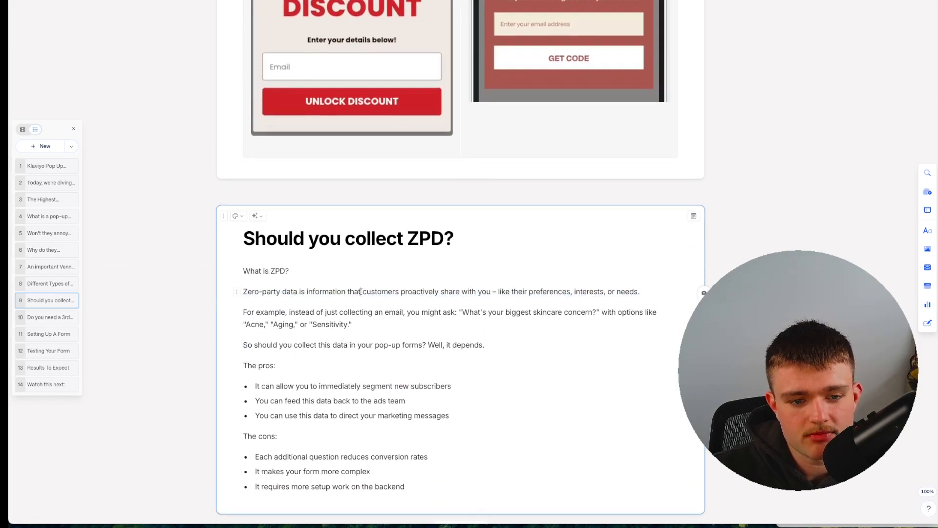
left_click_drag(361, 292, 477, 292)
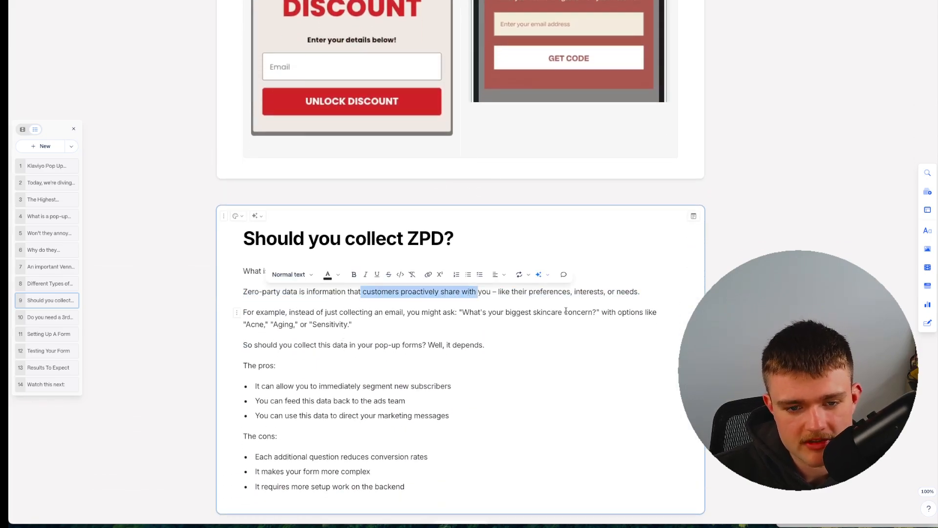
left_click(398, 323)
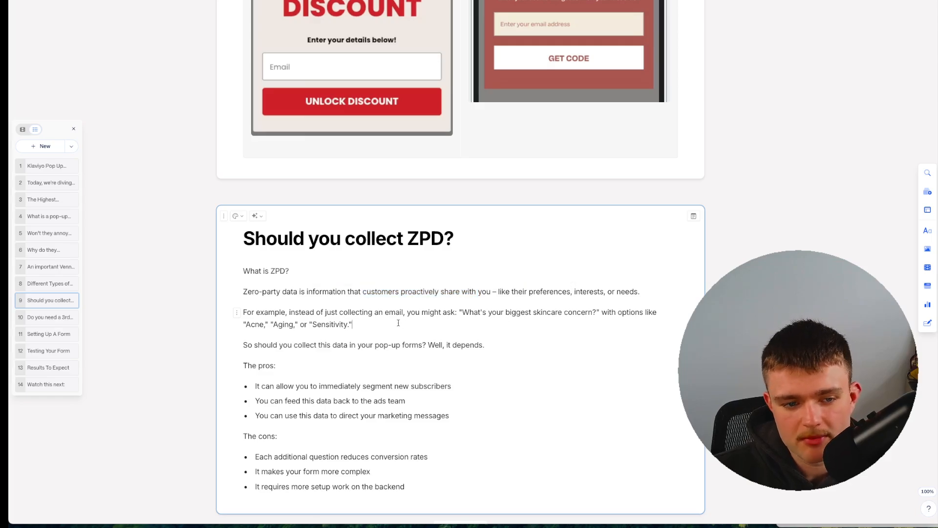
Revisit the example pop-ups, then highlight the sample question "What's your biggest skincare concern?" in the ZPD card.
scroll(471, 320, "up", 8)
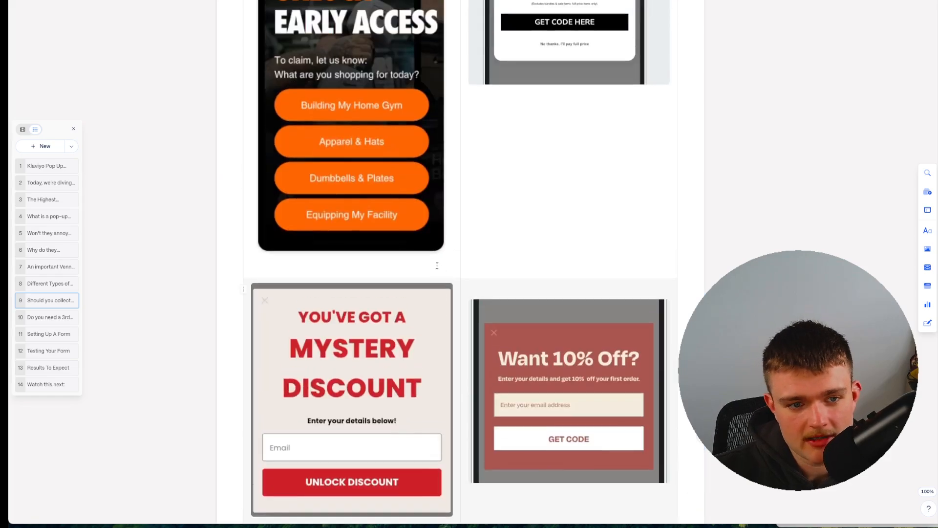
scroll(363, 210, "down", 5)
scroll(363, 210, "down", 4)
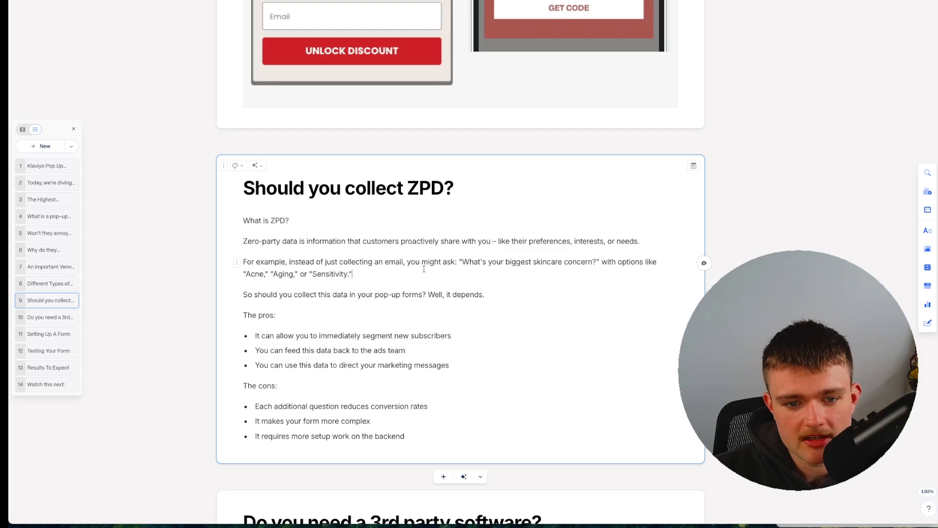
left_click_drag(462, 261, 598, 259)
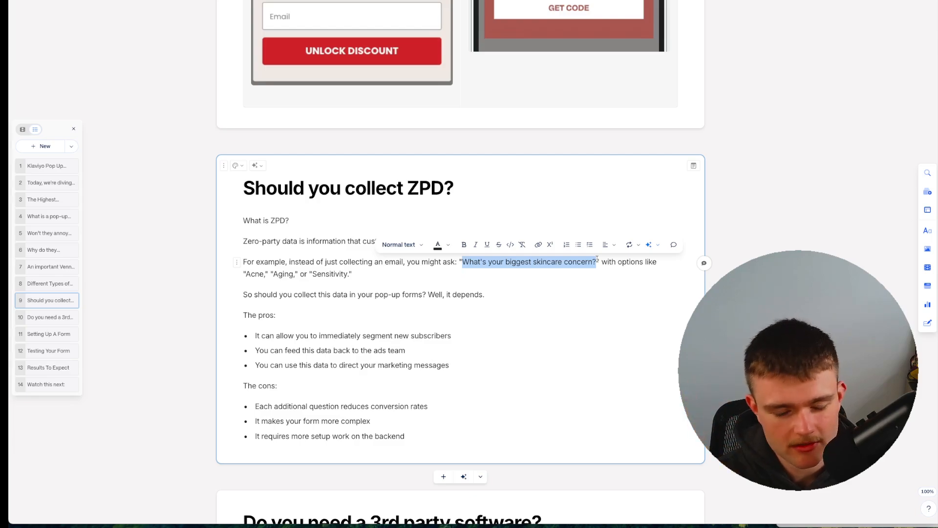
left_click(374, 278)
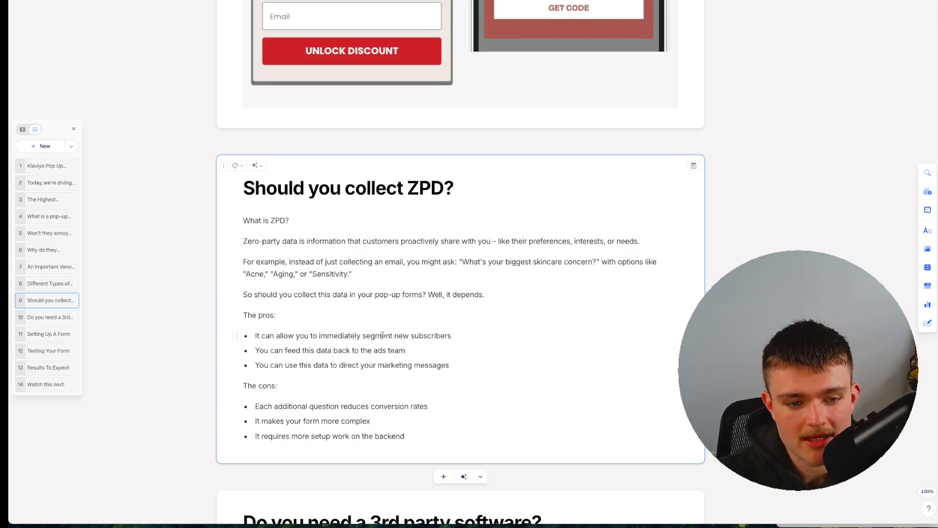
Read the three pros of collecting ZPD, highlighting each bullet in turn.
triple_click(403, 335)
left_click(404, 335)
triple_click(352, 350)
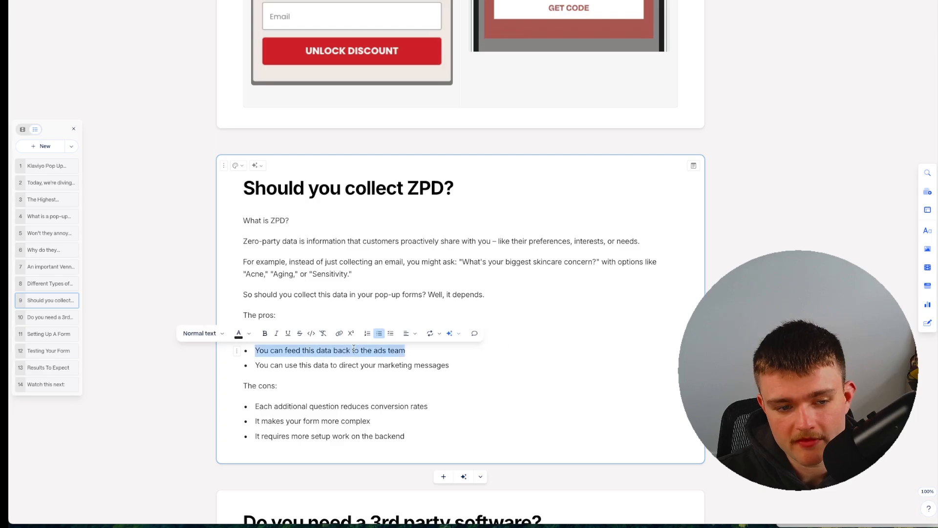
left_click(427, 351)
triple_click(430, 365)
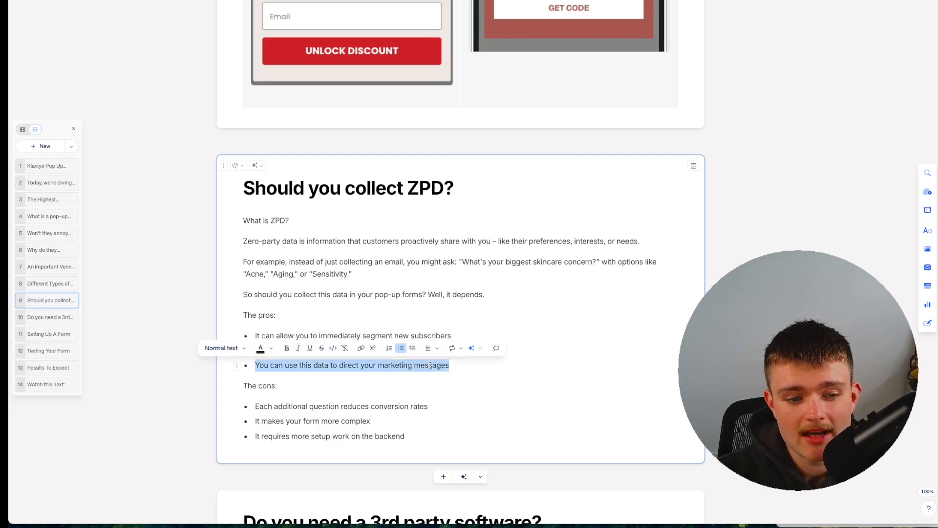
left_click(475, 365)
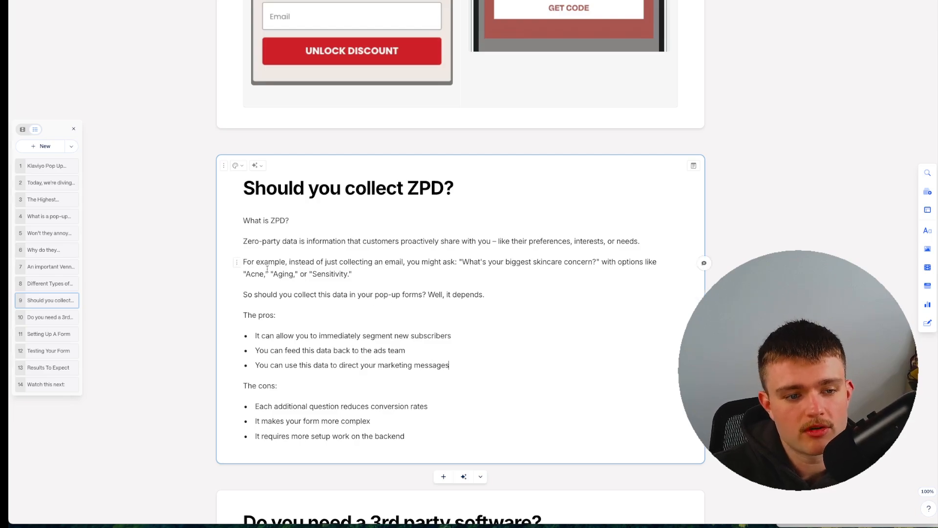
Highlight the sample answer options "Acne" and "Aging" in the skincare example paragraph.
left_click_drag(268, 273, 243, 274)
left_click(471, 293)
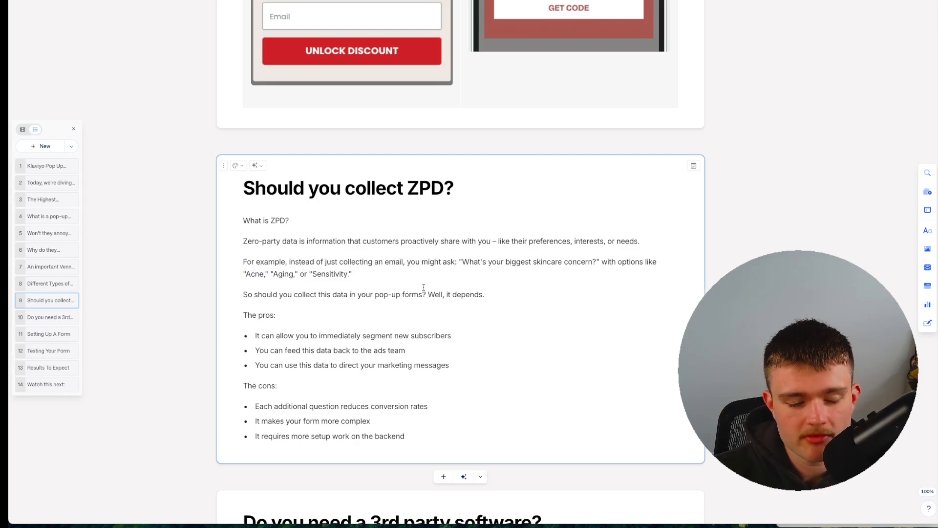
left_click_drag(270, 274, 297, 274)
left_click(270, 273)
left_click(282, 276)
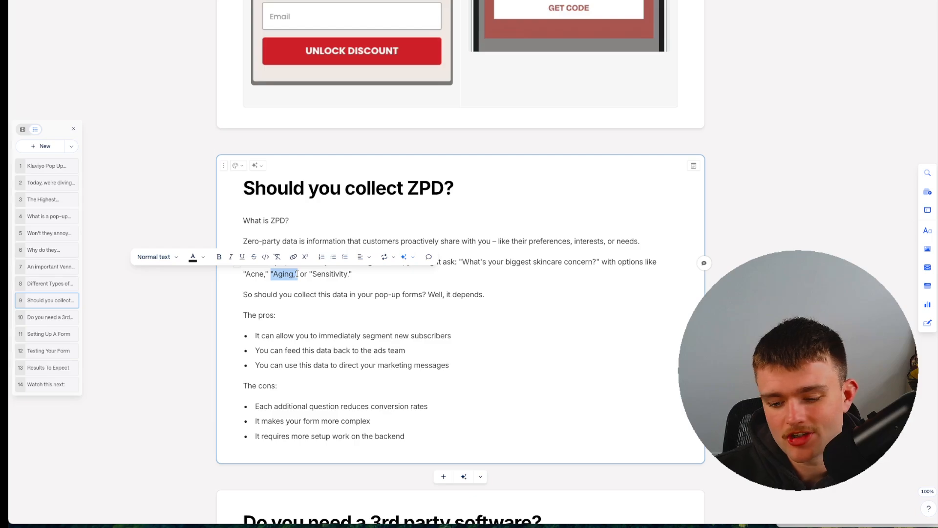
left_click(297, 274)
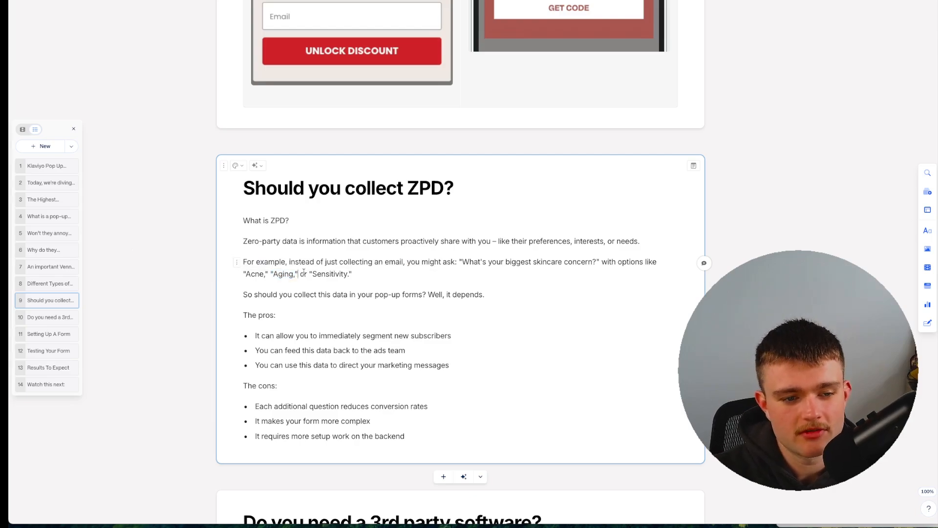
left_click_drag(297, 274, 274, 275)
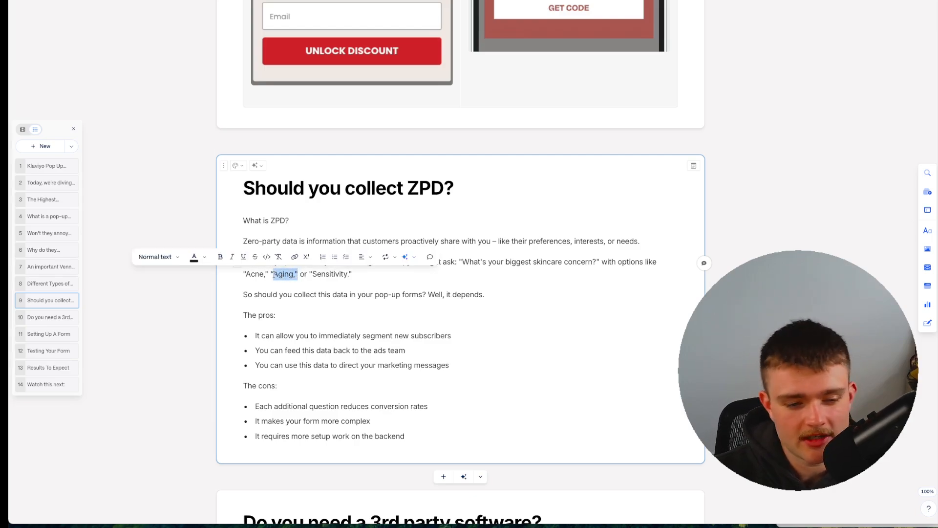
Look back at the mystery discount and 10% off pop-up examples, then return to the ZPD card.
scroll(306, 287, "down", 2)
left_click(351, 321)
scroll(375, 329, "up", 10)
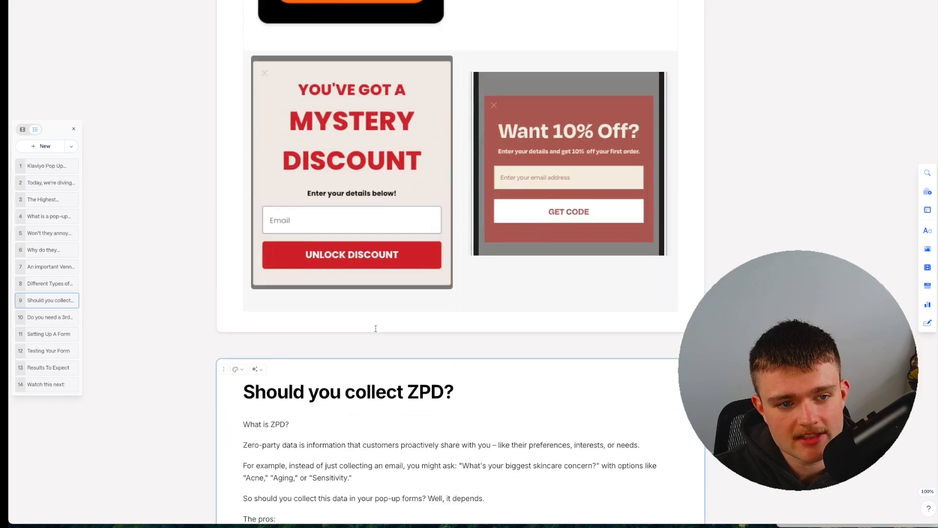
scroll(355, 218, "down", 6)
scroll(355, 219, "down", 3)
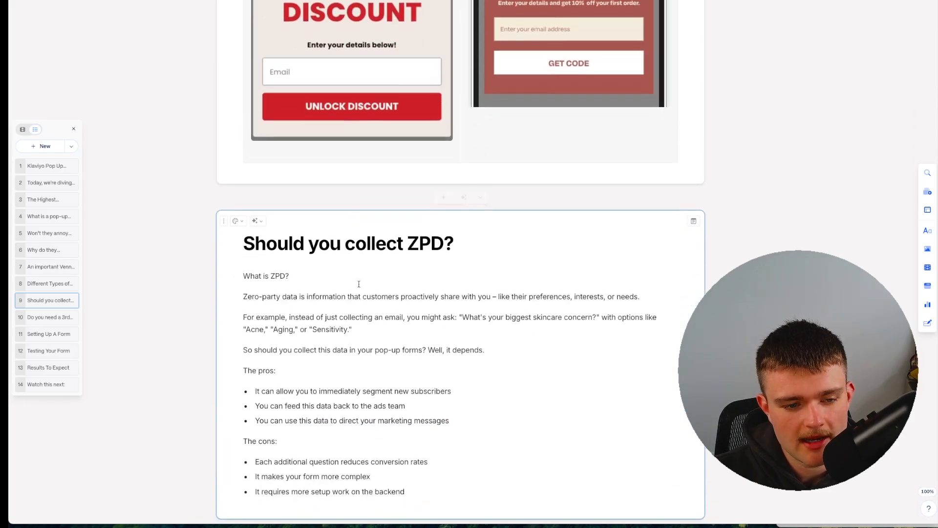
Read the cons of collecting ZPD, highlighting the bullets about reduced conversion rates and a more complex form.
double_click(357, 444)
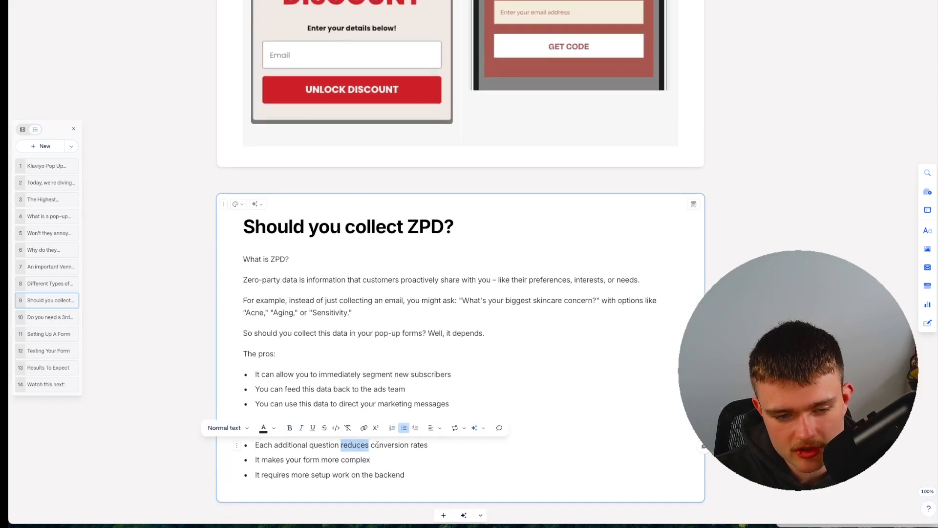
triple_click(377, 444)
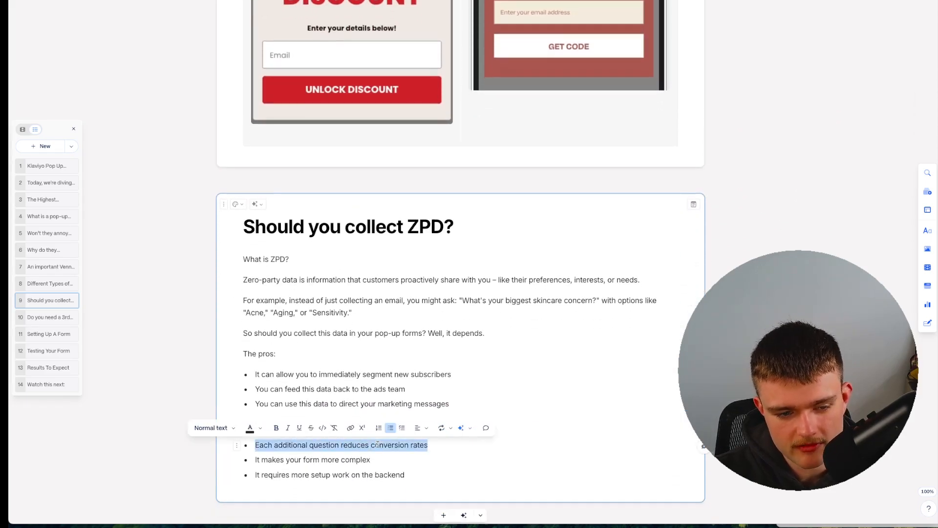
triple_click(358, 463)
left_click(367, 462)
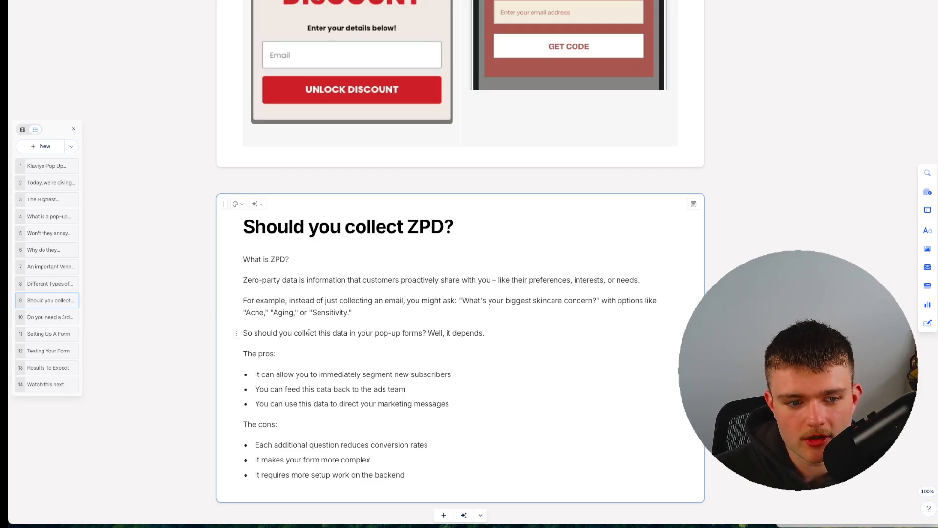
Revisit the pop-up examples, examining the shopping-preference answer options in the "Unlock Early Access" form and the neighbouring discount forms.
scroll(351, 427, "up", 10)
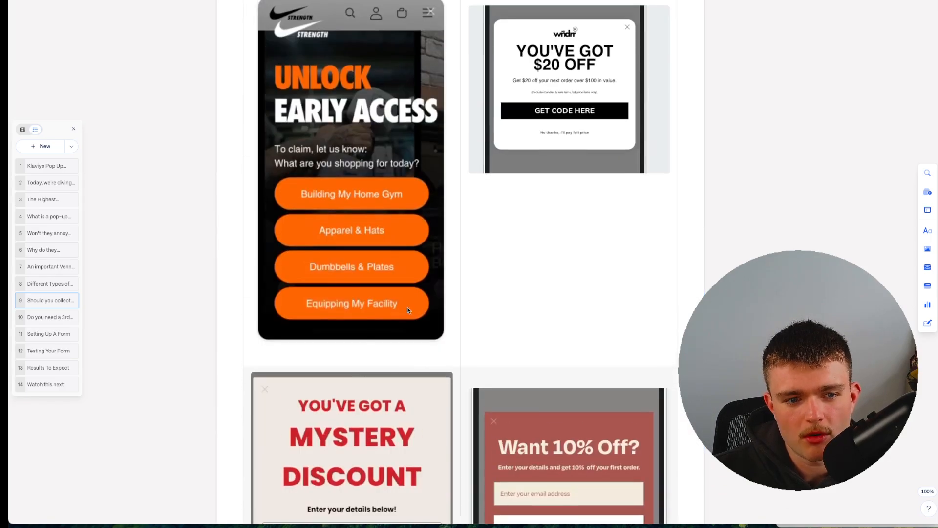
scroll(613, 499, "down", 5)
scroll(589, 472, "up", 2)
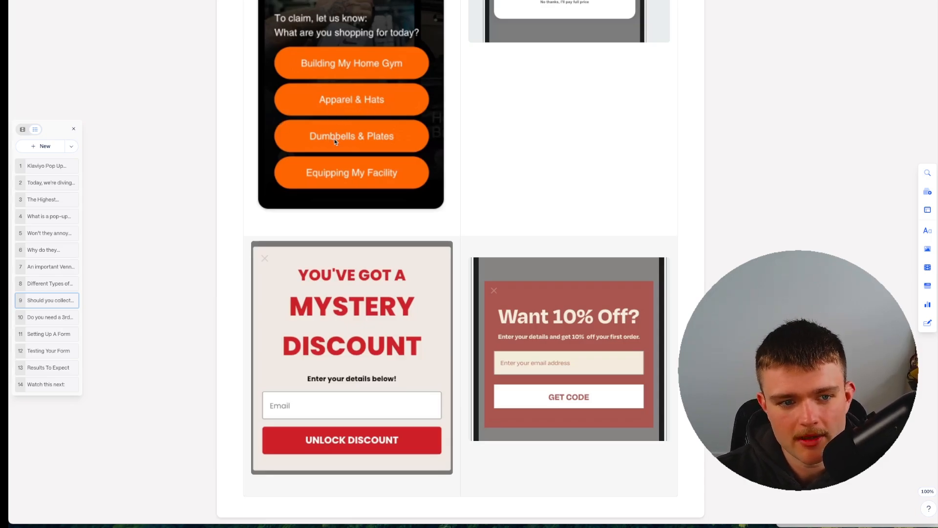
scroll(342, 161, "up", 1)
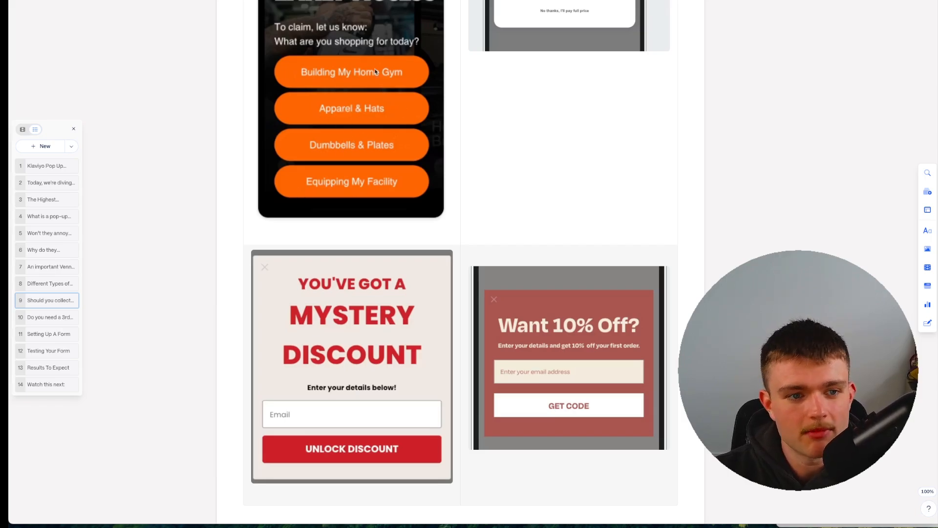
scroll(448, 145, "up", 3)
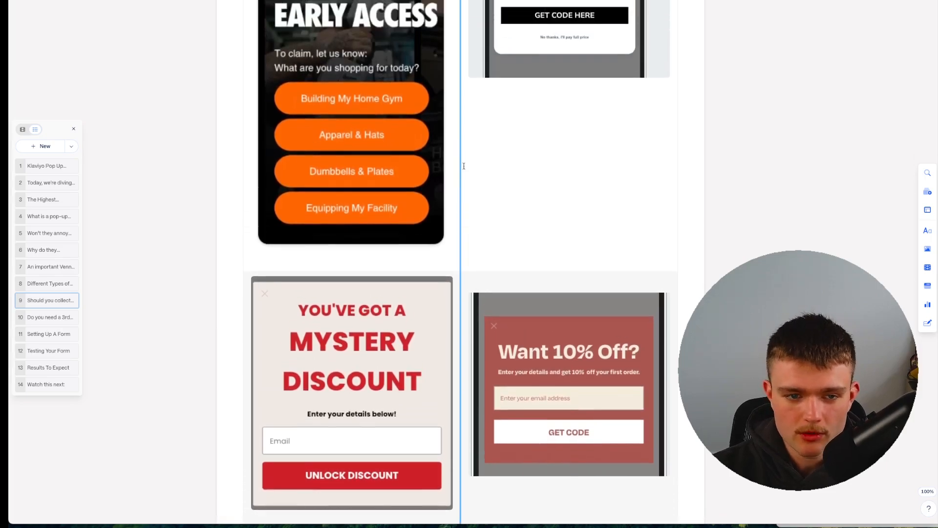
scroll(462, 167, "down", 3)
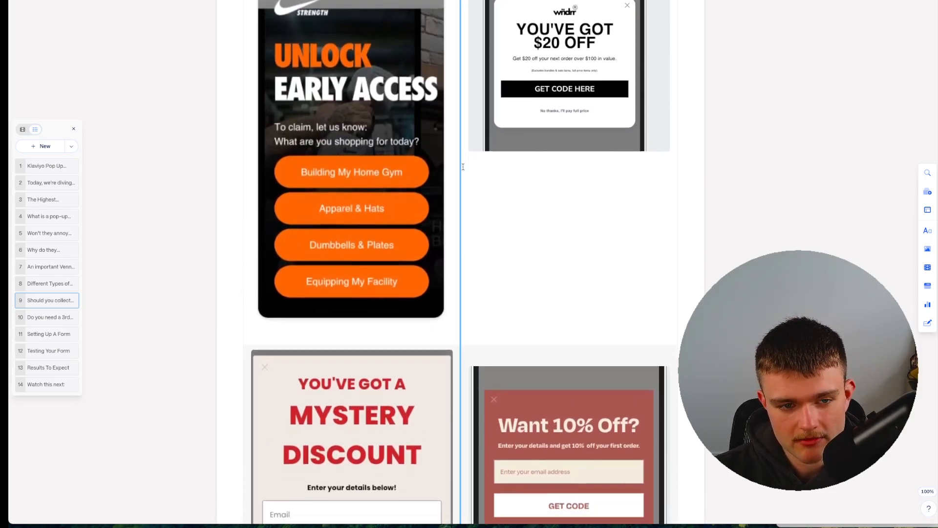
scroll(463, 166, "up", 2)
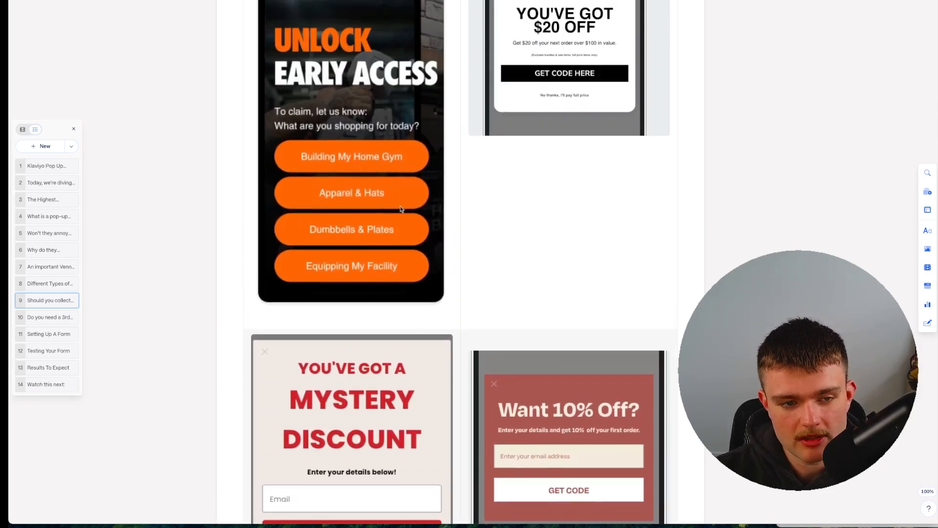
scroll(356, 201, "down", 3)
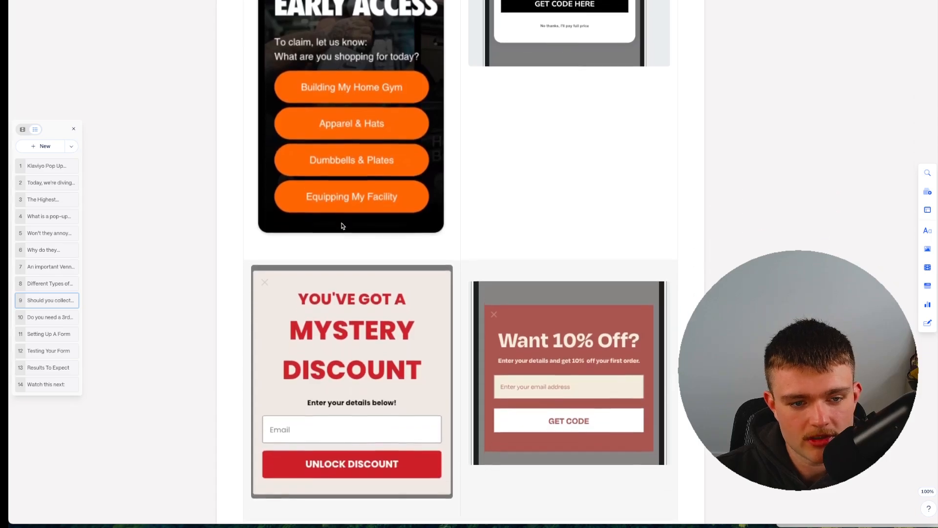
scroll(363, 217, "down", 4)
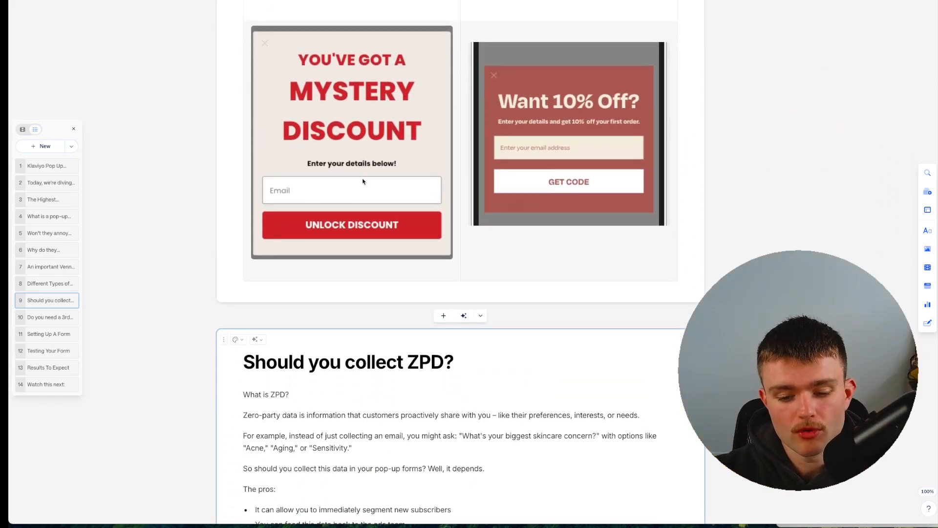
Move on to the "Do you need a 3rd party software?" card and highlight its heading.
scroll(362, 191, "down", 8)
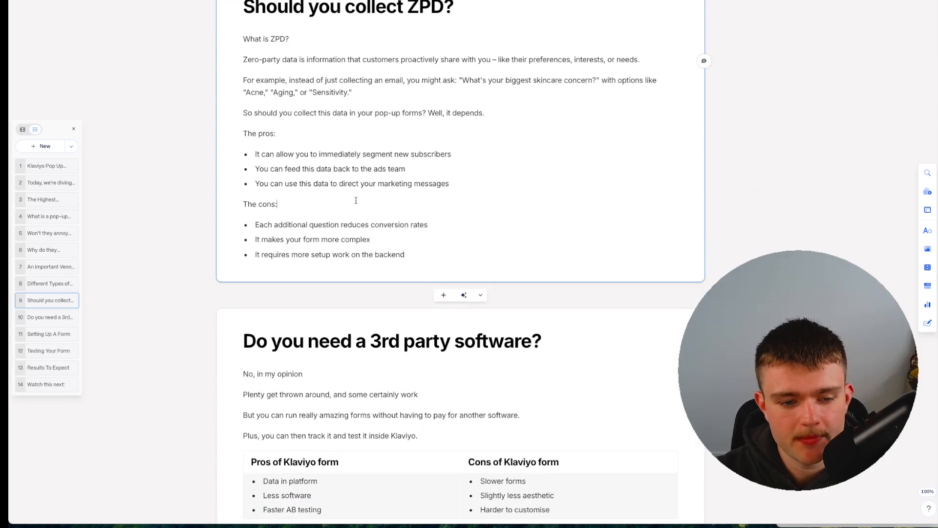
scroll(356, 200, "down", 1)
left_click(321, 284)
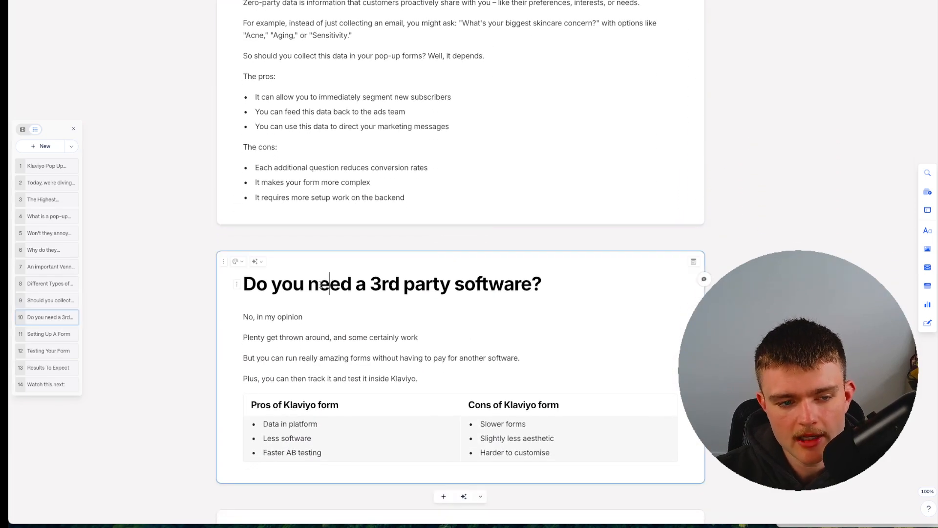
left_click_drag(244, 282, 414, 298)
left_click_drag(541, 365, 501, 382)
left_click(487, 378)
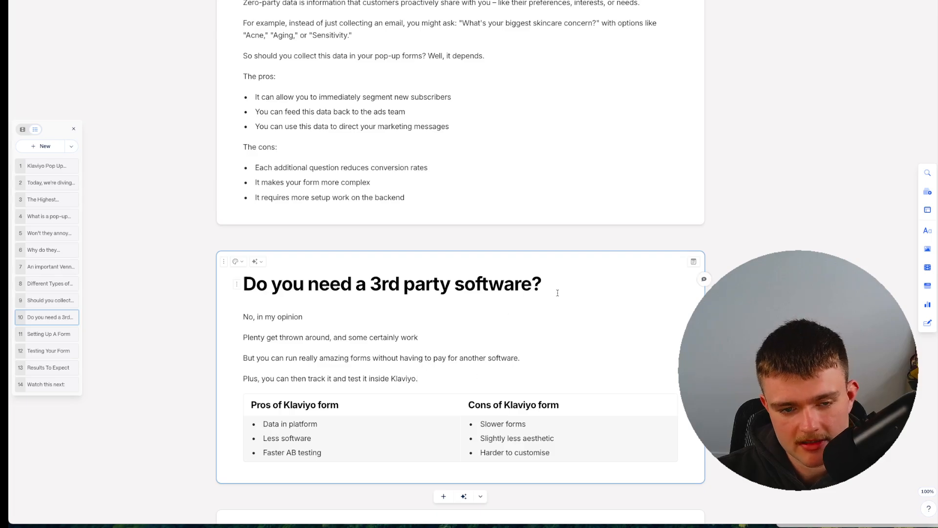
left_click_drag(550, 285, 243, 285)
left_click(444, 329)
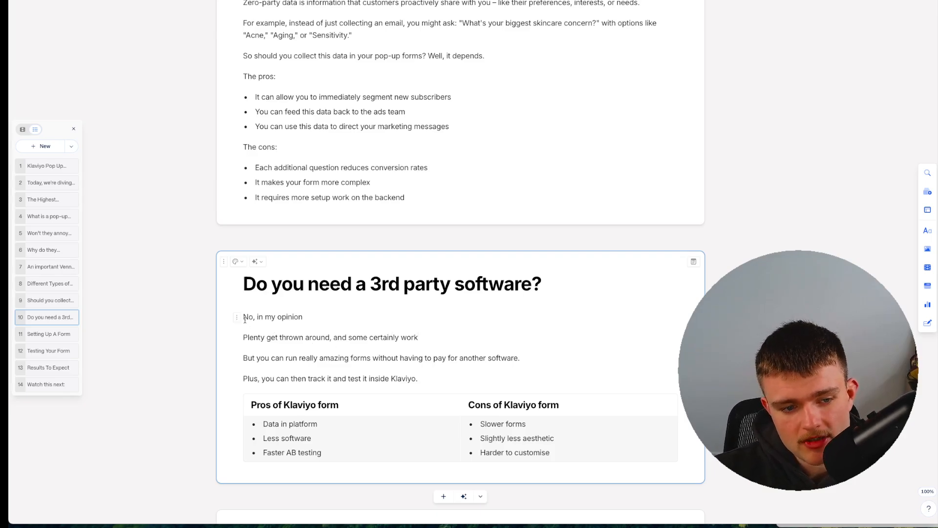
Read the opening lines of the third-party software card, highlighting "No, in my opinion" and the sentence about running really amazing forms.
left_click_drag(245, 318, 335, 323)
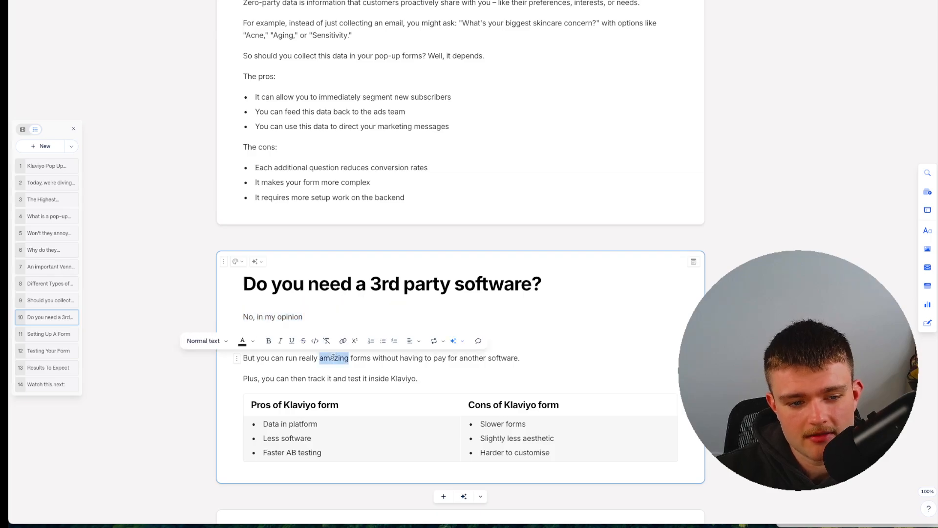
triple_click(333, 357)
left_click(367, 359)
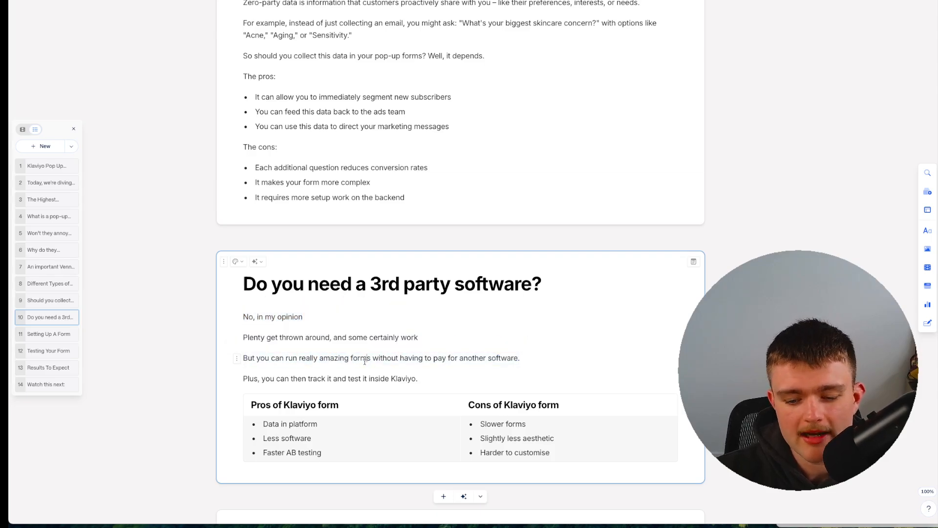
scroll(327, 122, "up", 1)
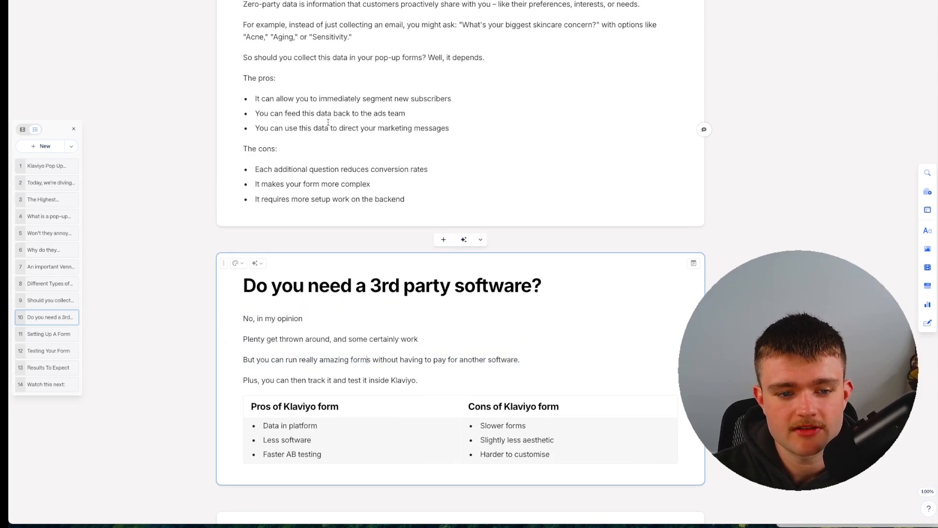
scroll(368, 230, "down", 2)
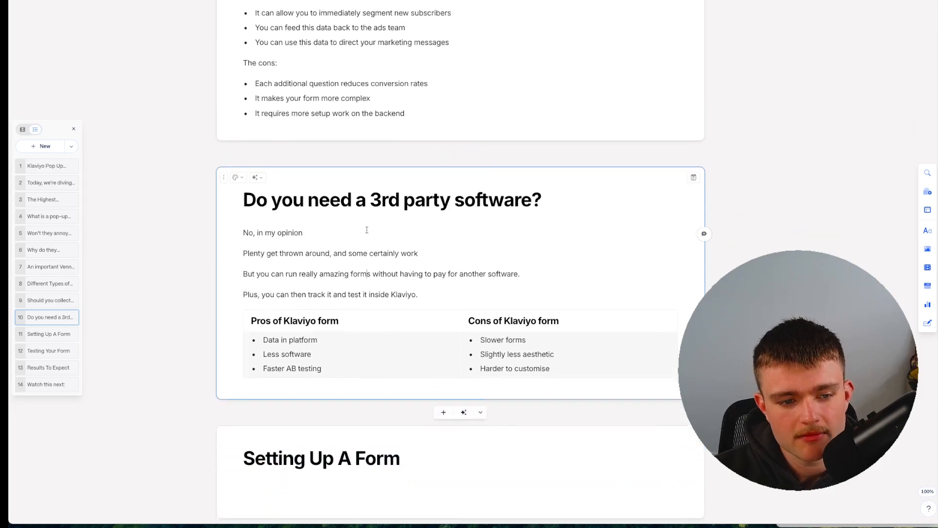
Highlight the line about tracking and testing inside Klaviyo, along with the listed pros of Klaviyo forms.
triple_click(392, 281)
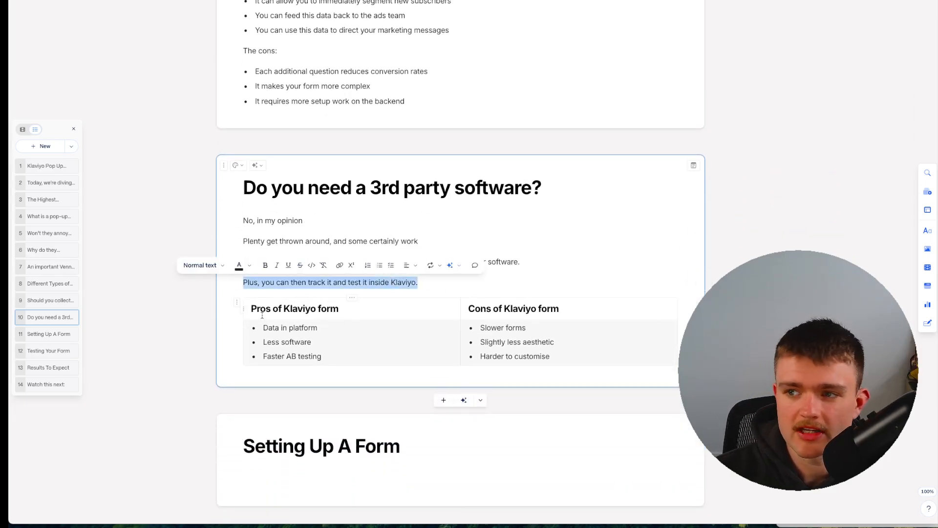
left_click_drag(264, 327, 331, 329)
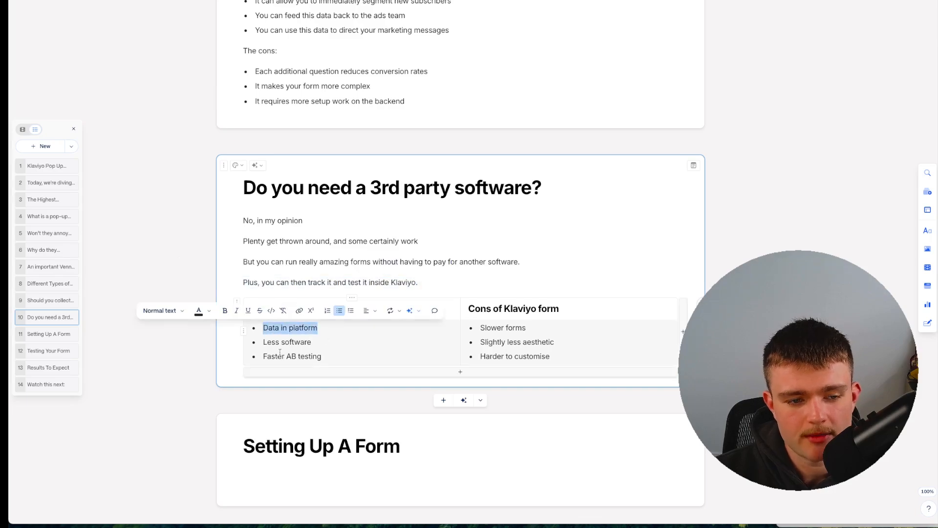
mouse_move(254, 342)
left_mouse_down()
mouse_move(313, 342)
mouse_move(330, 356)
mouse_move(260, 356)
left_mouse_up()
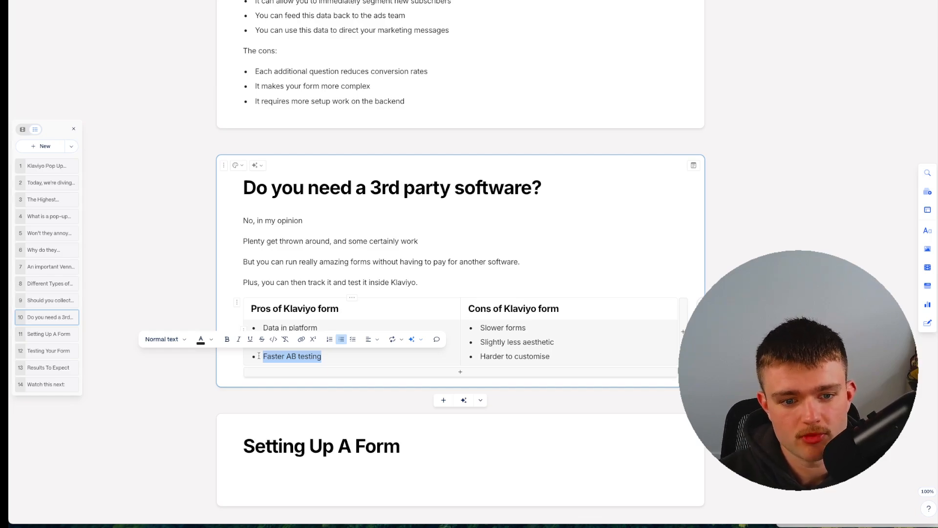
Highlight the con "Slower forms" in the Klaviyo form comparison table.
left_click(508, 353)
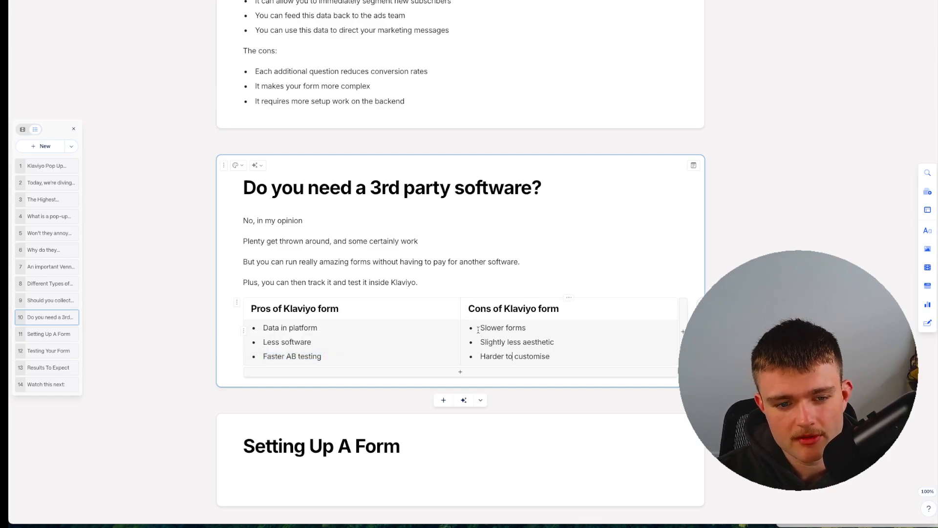
mouse_move(479, 330)
left_mouse_down()
mouse_move(526, 329)
mouse_move(475, 329)
left_mouse_up()
left_click(567, 328)
left_click(495, 329)
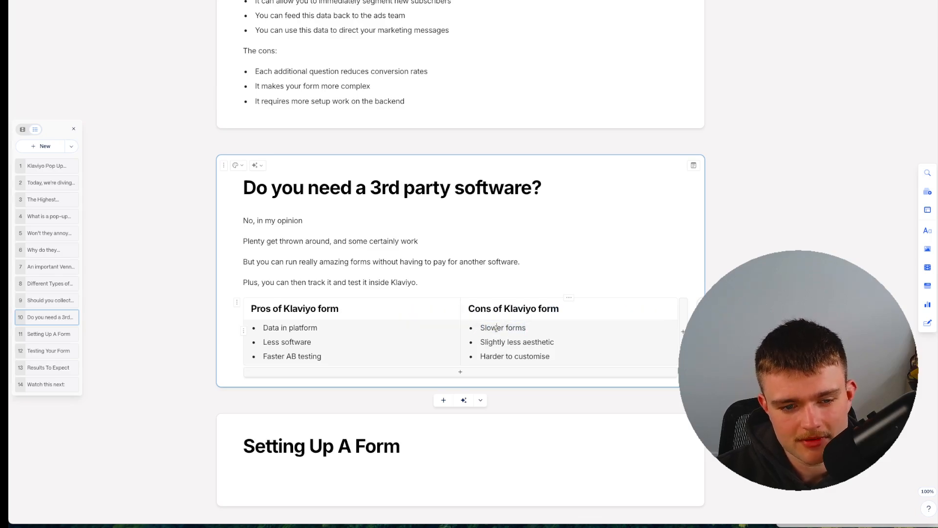
double_click(495, 329)
left_click(513, 330)
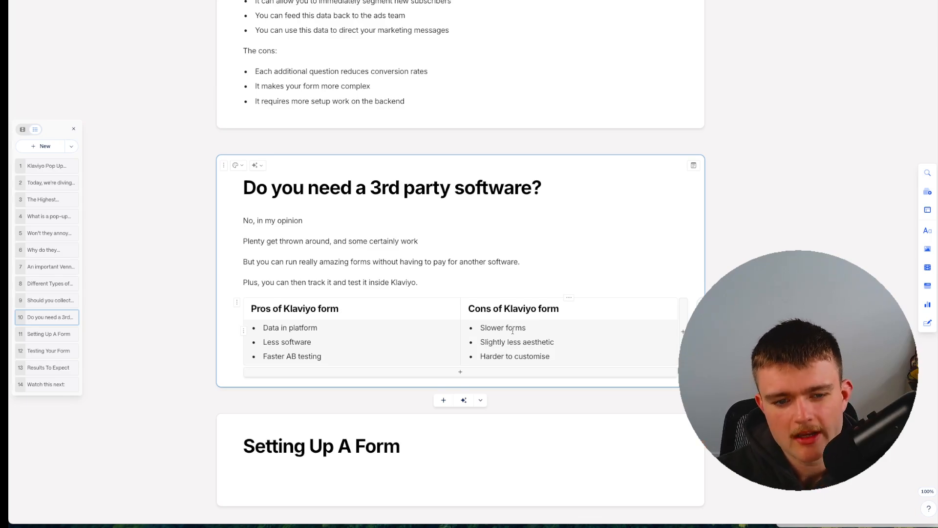
Highlight the cons "Slightly less aesthetic" and "Harder to customise" in the comparison table.
triple_click(535, 339)
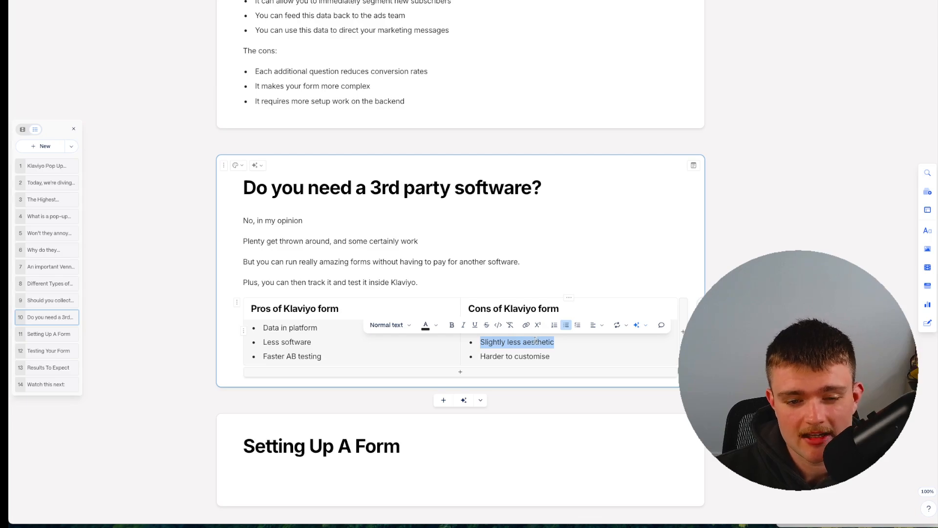
left_click(535, 341)
triple_click(530, 342)
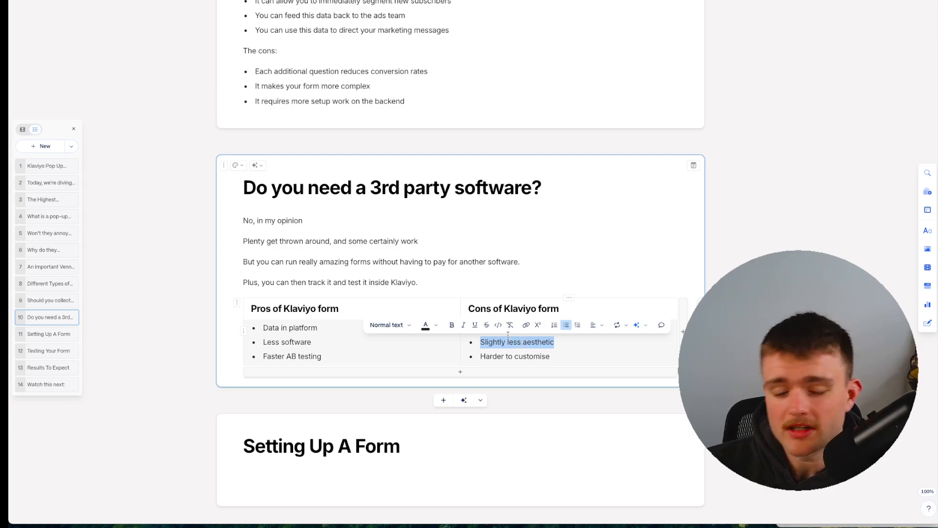
triple_click(531, 357)
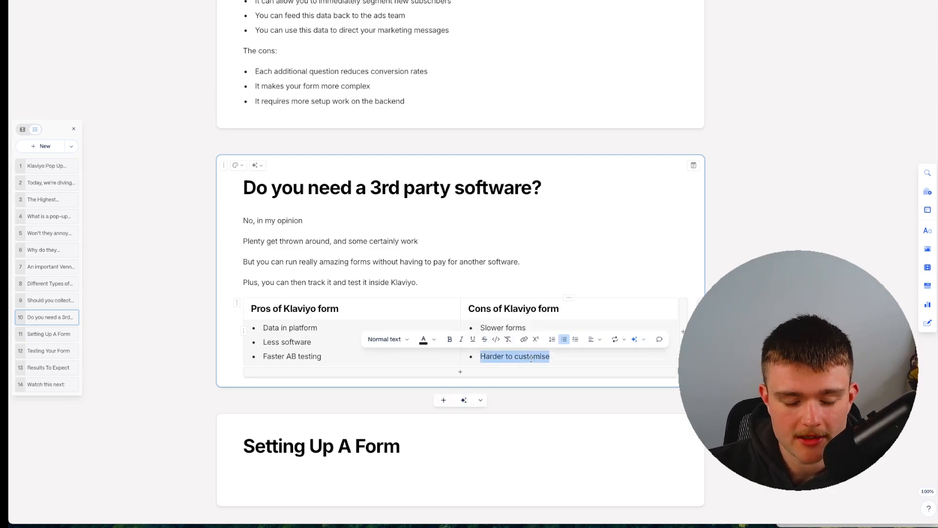
left_click(564, 357)
left_click_drag(561, 356, 480, 355)
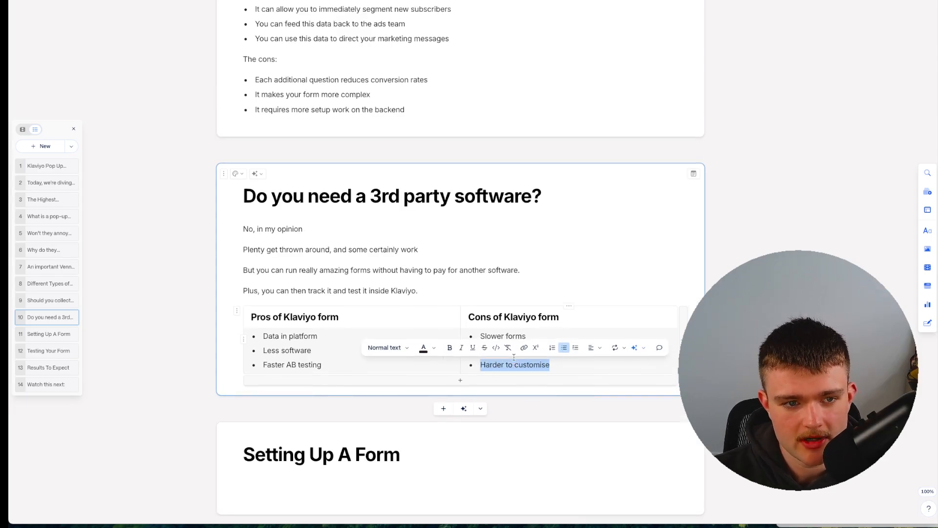
Look back at the example pop-ups, then return to the third-party software card.
scroll(344, 107, "up", 10)
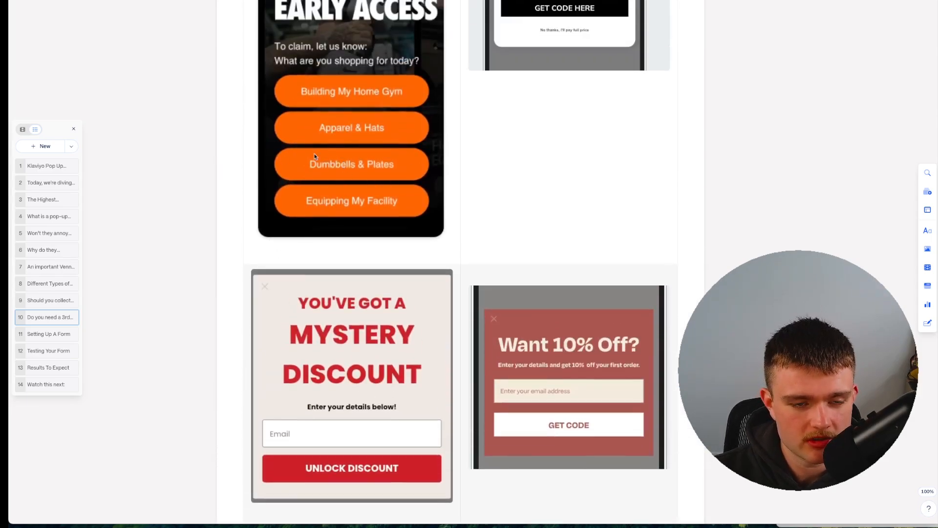
scroll(450, 243, "down", 5)
scroll(450, 243, "down", 10)
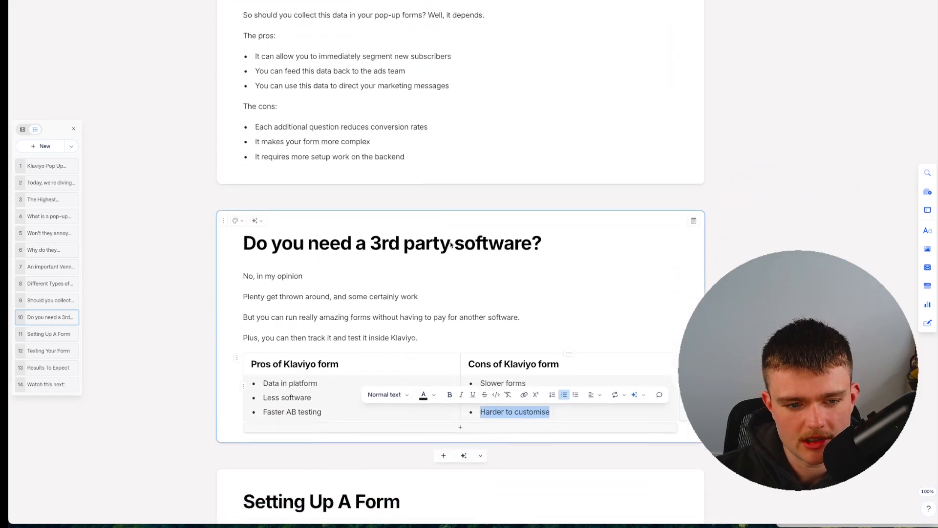
Move on to the "Setting Up A Form" card and place the cursor in its empty body.
scroll(531, 264, "down", 3)
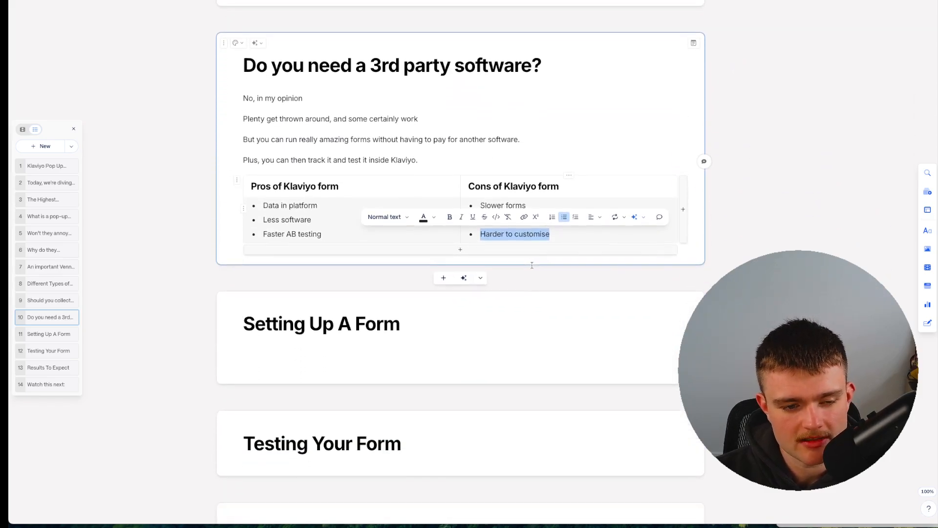
scroll(498, 424, "up", 3)
left_click(498, 424)
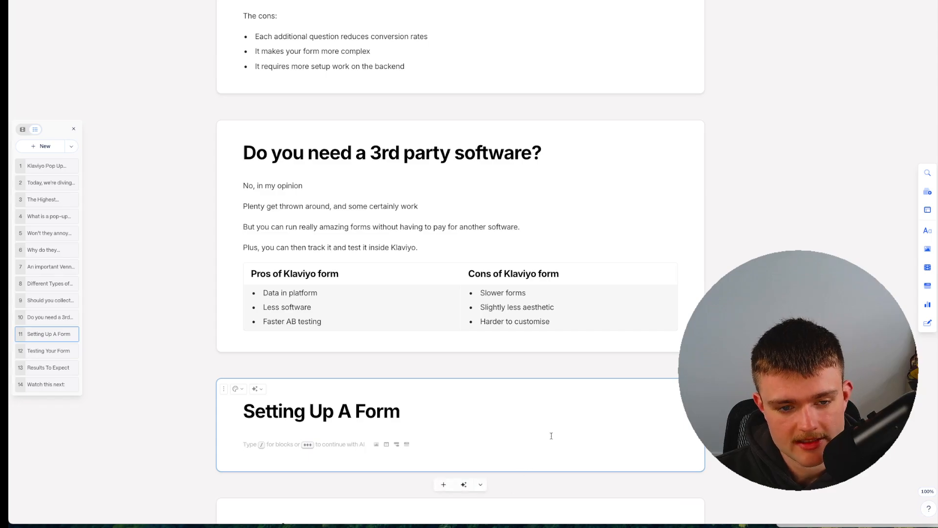
scroll(535, 363, "up", 1)
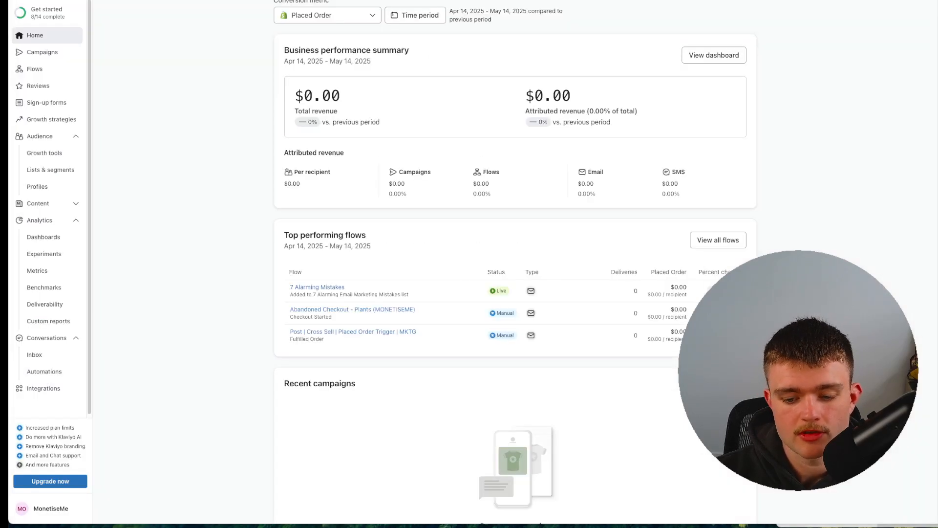
Switch to Klaviyo, start creating a new sign-up form and filter the templates to the Popup form style.
left_click(71, 105)
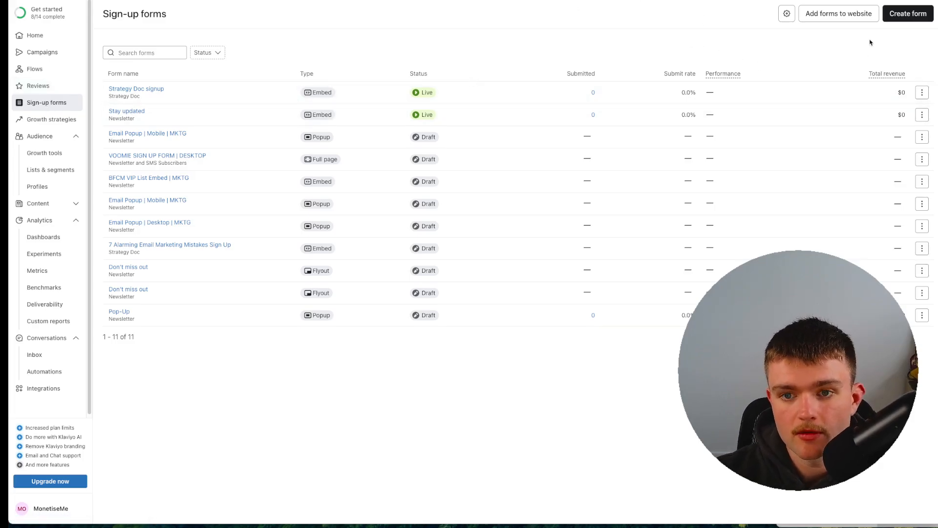
left_click(907, 14)
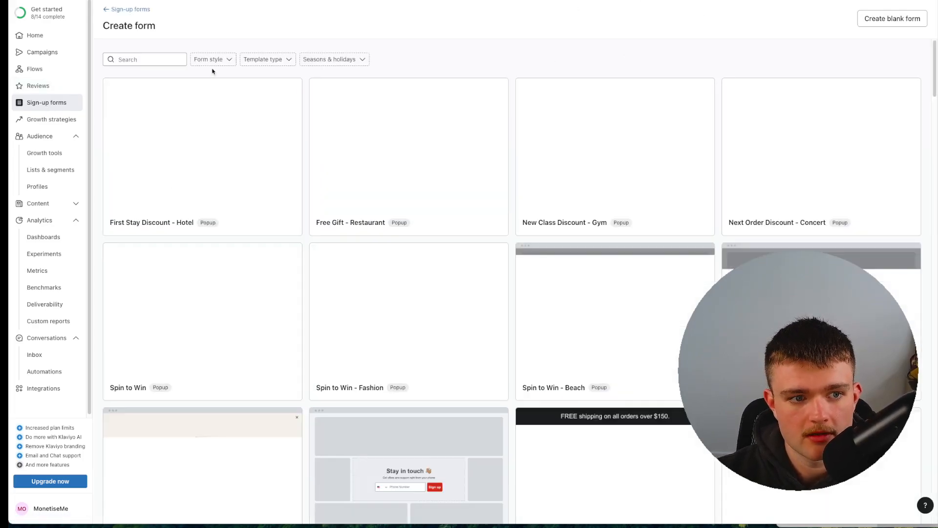
left_click(212, 59)
left_click(201, 91)
left_click(572, 55)
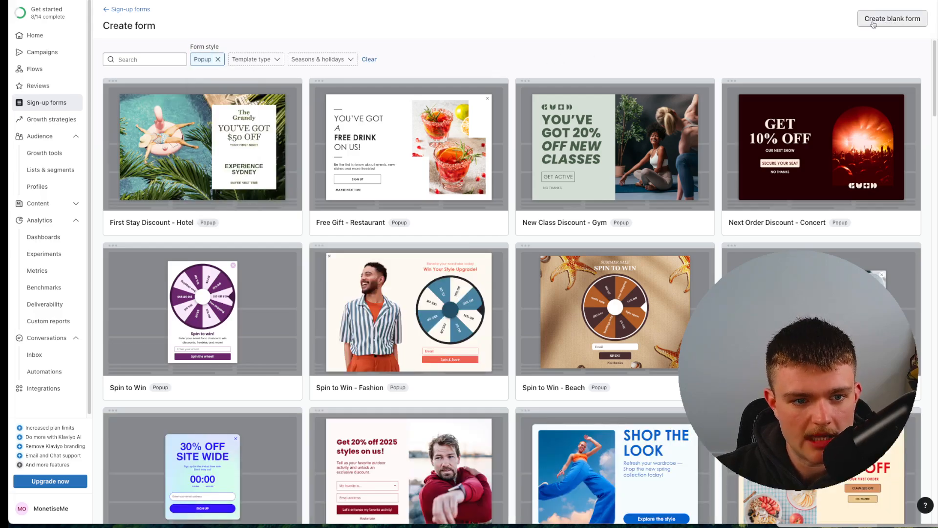
scroll(639, 337, "down", 1)
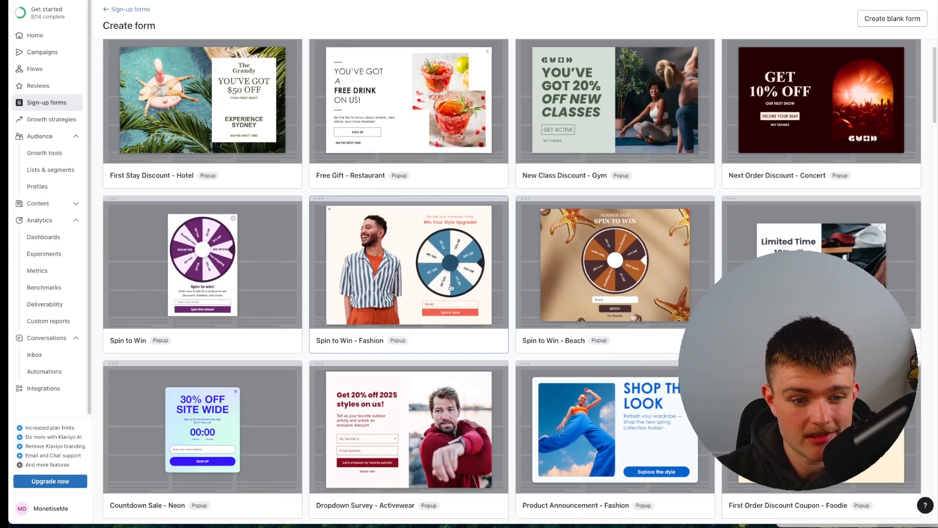
Create a form from the 10% OFF "Subscribe for a coupon" popup template, with Newsletter as its email subscriber list.
scroll(408, 275, "down", 1)
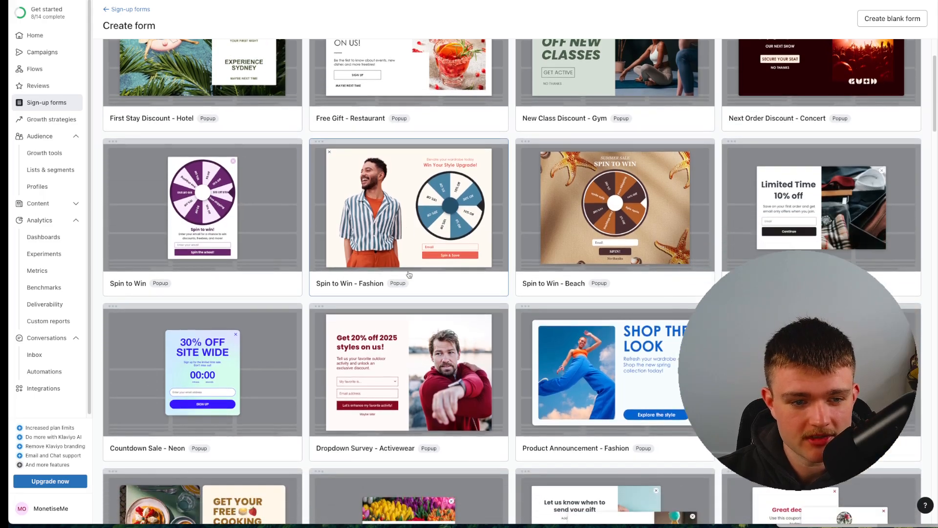
scroll(409, 275, "up", 3)
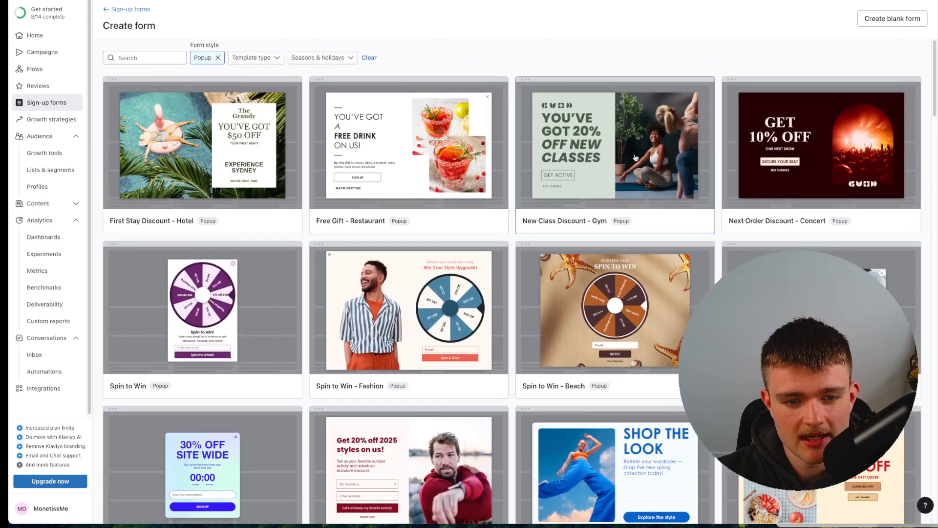
scroll(652, 198, "down", 8)
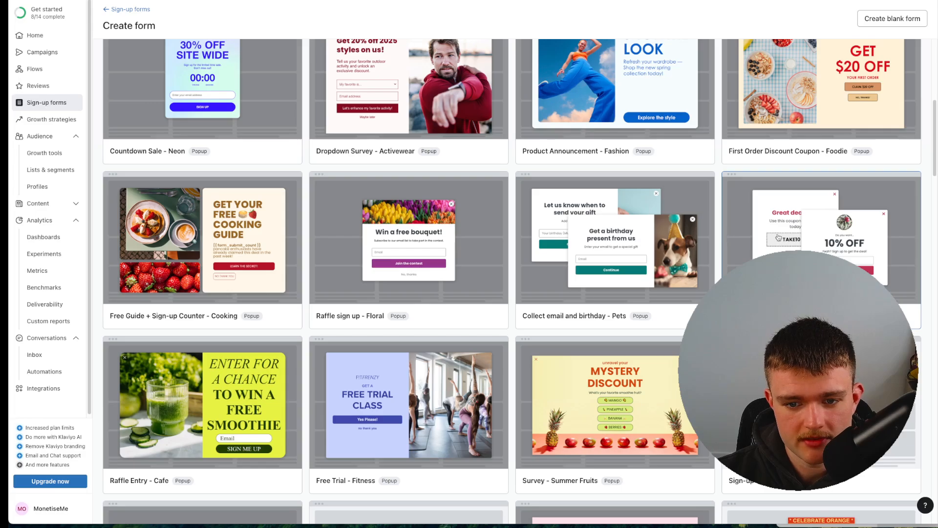
left_click(843, 245)
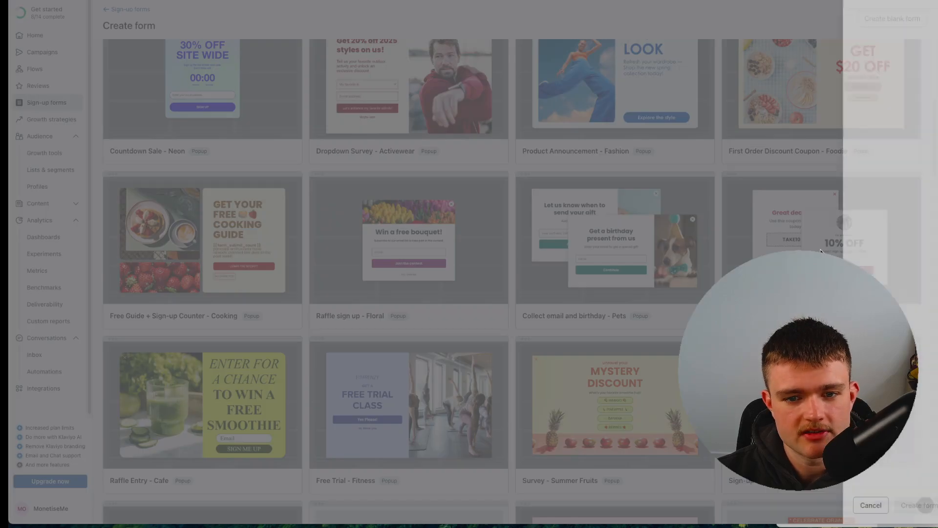
left_click(794, 243)
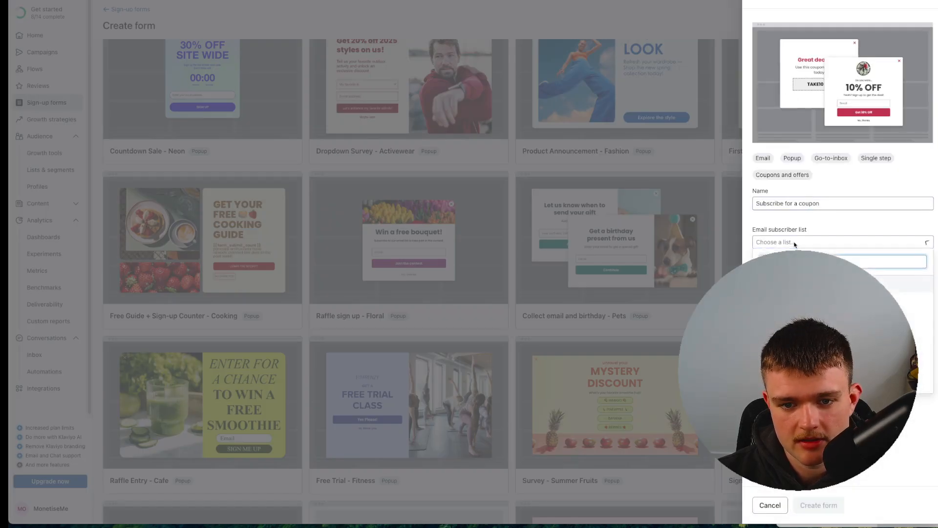
left_click(786, 262)
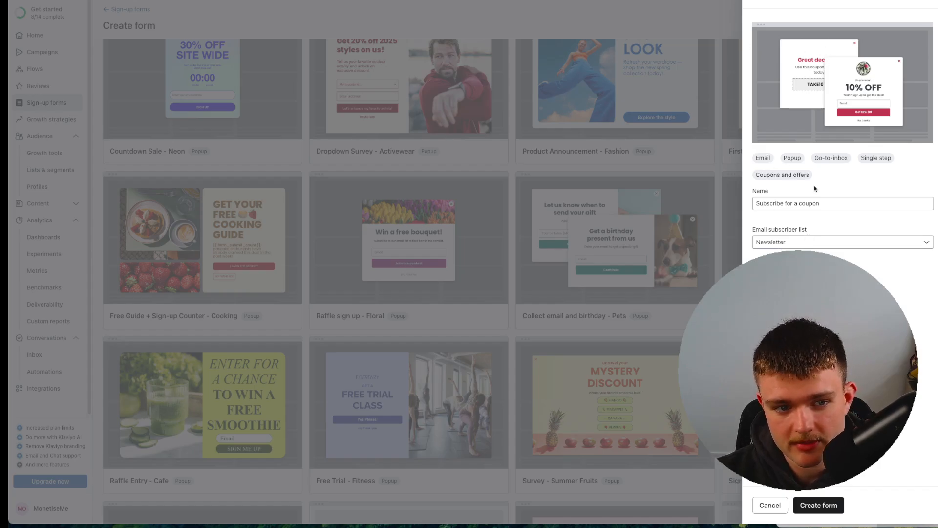
triple_click(813, 200)
left_click(815, 278)
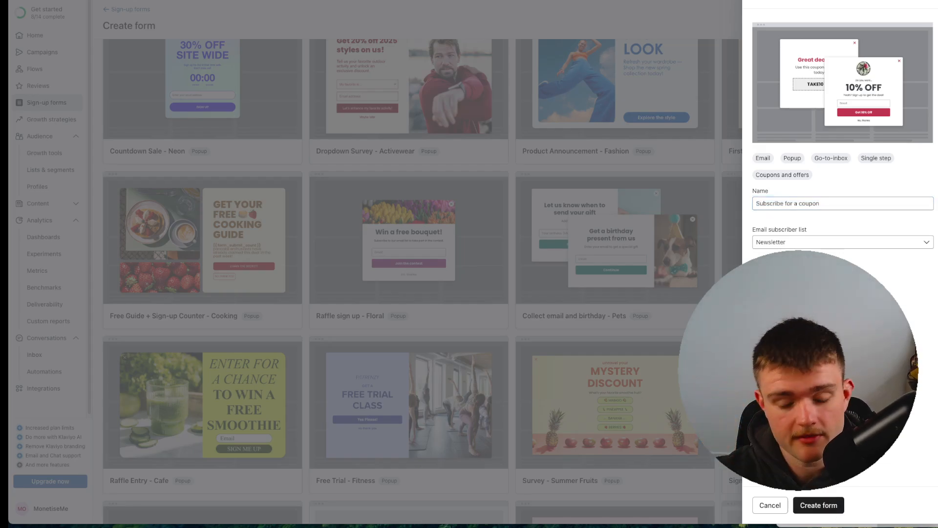
key("Return")
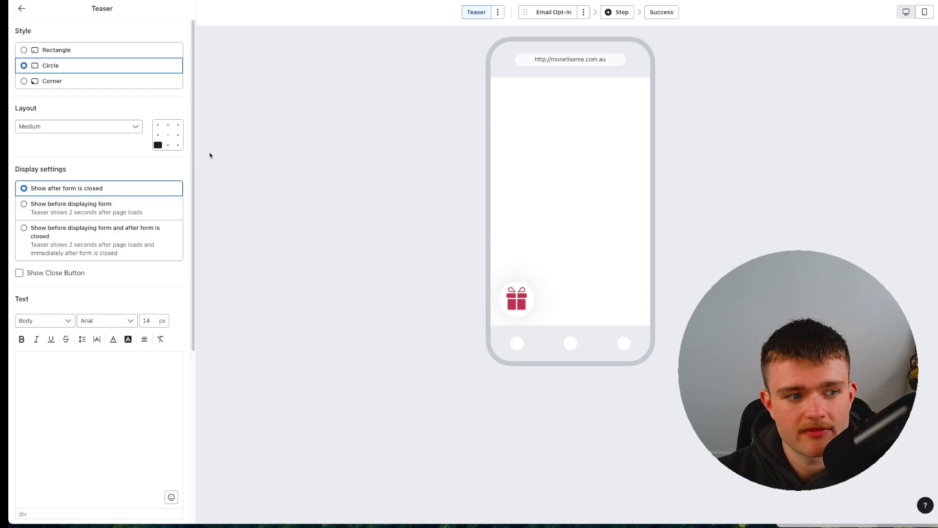
Try the Rectangle, Circle and Corner styles for the form's teaser.
left_click(78, 53)
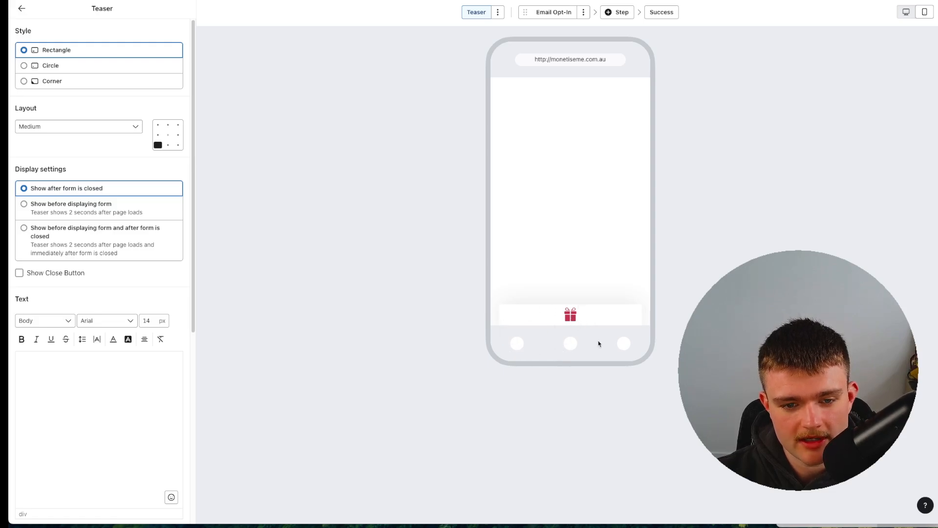
left_click(31, 65)
left_click(28, 82)
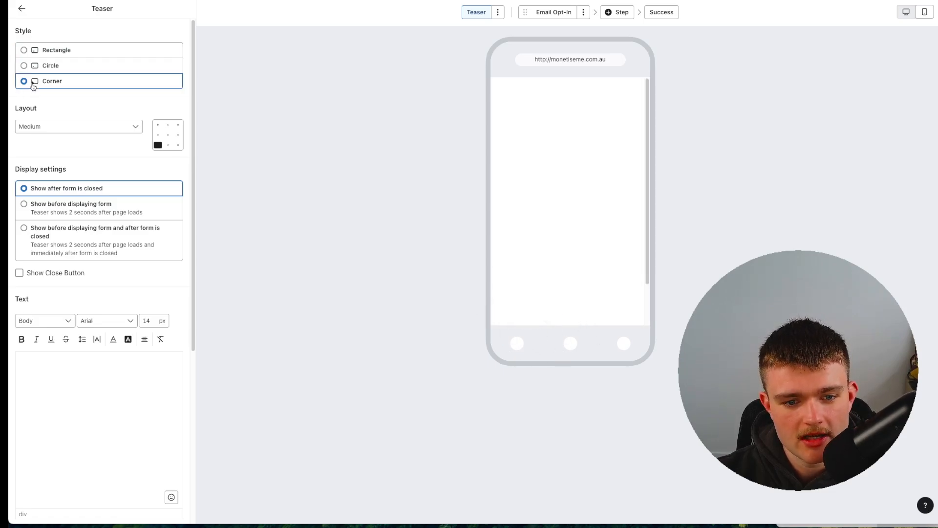
Delete the teaser from the form and look over the form's targeting and behavior display settings.
left_click(498, 12)
left_click(481, 28)
left_click(602, 270)
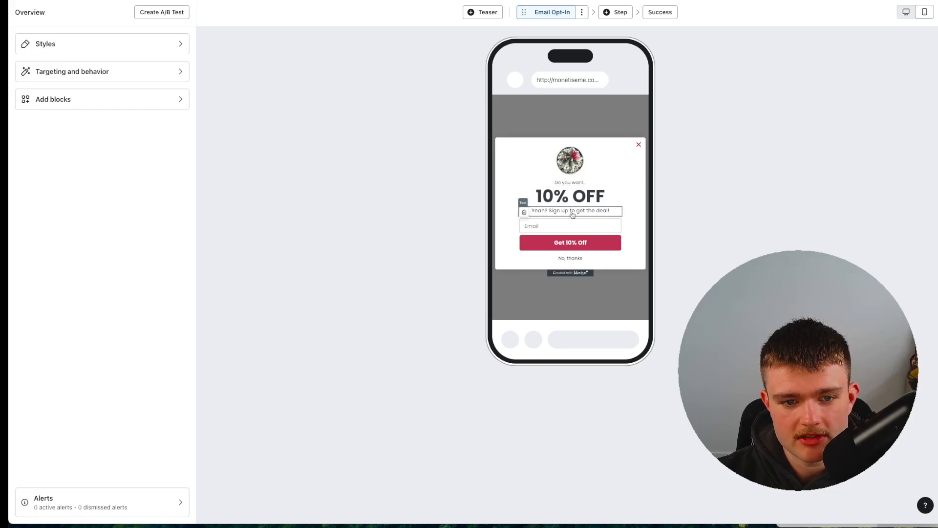
left_click(148, 77)
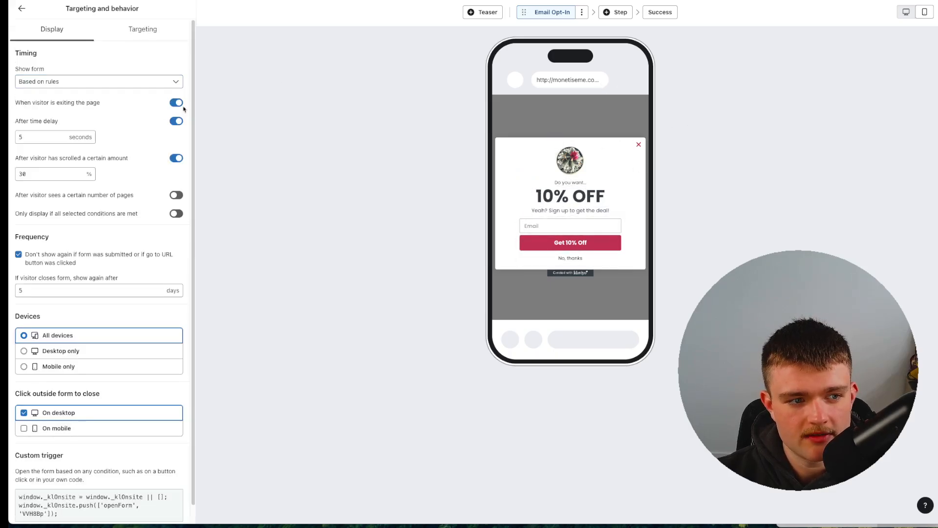
left_click(22, 8)
Set the popup form's width to Medium in its styles, trying Small for comparison.
left_click(89, 42)
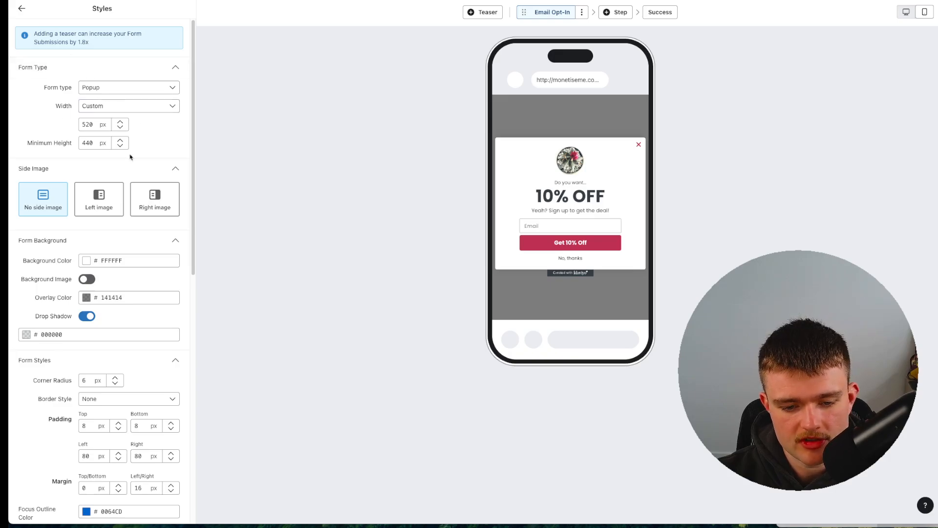
left_click(135, 111)
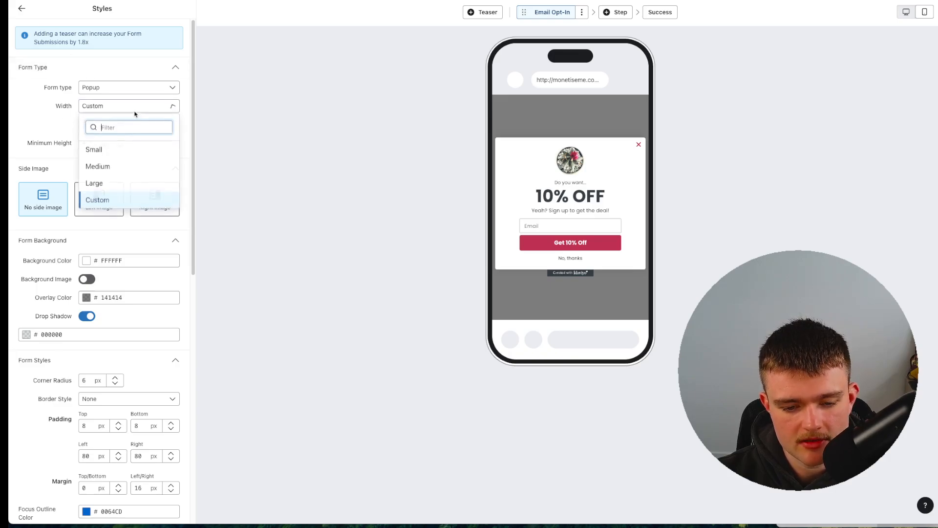
left_click(112, 166)
left_click(132, 104)
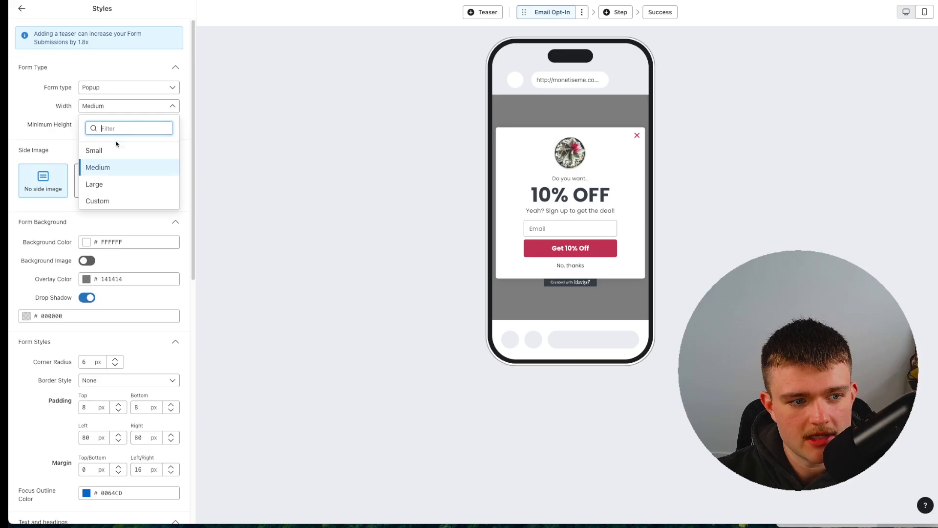
left_click(114, 149)
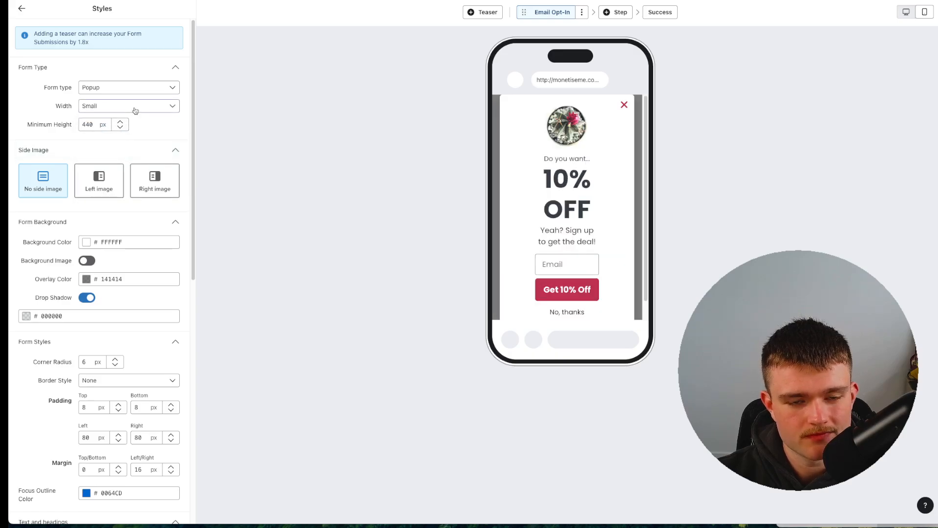
left_click(133, 107)
left_click(112, 166)
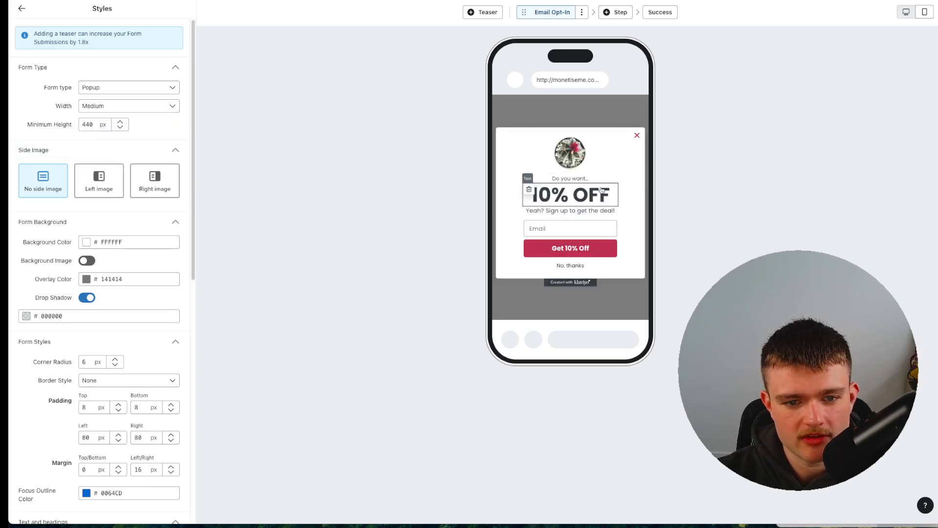
Delete the round succulent image above the text in the Email Opt-In popup.
left_click(584, 161)
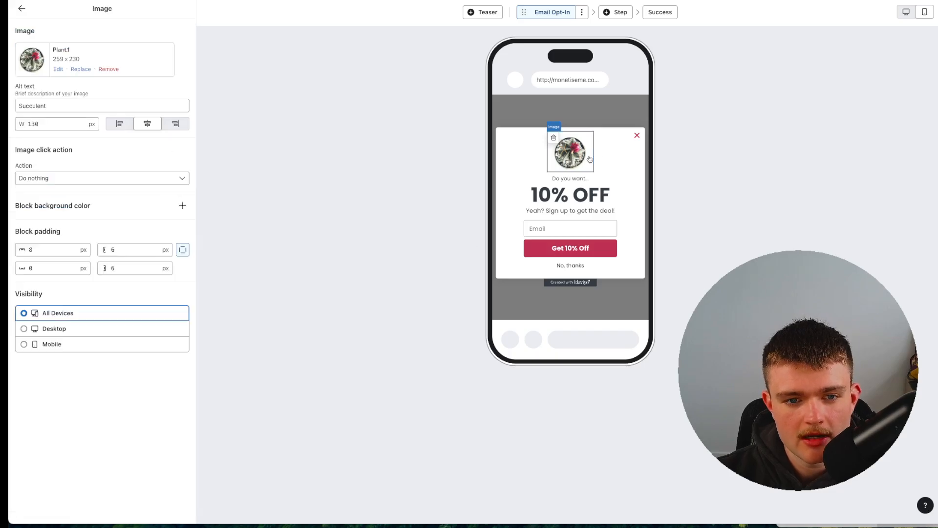
left_click(553, 139)
left_click(607, 271)
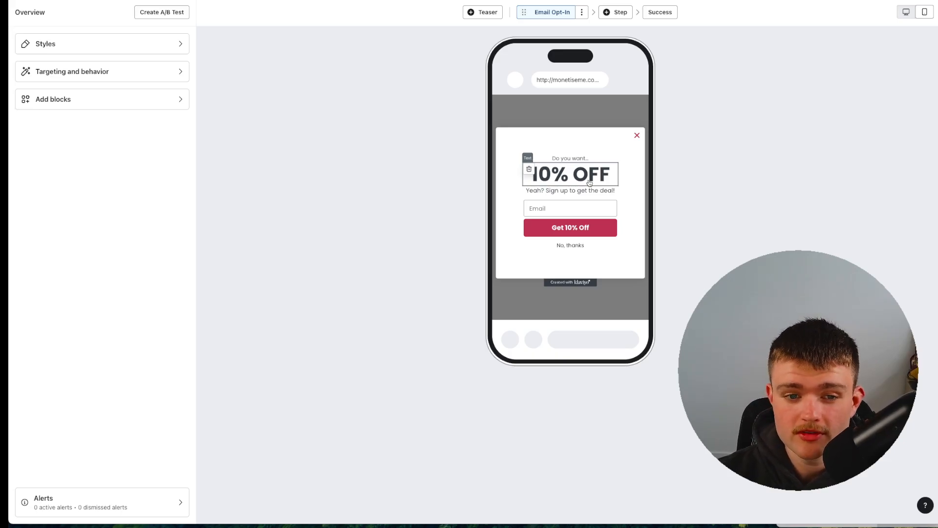
Replace the popup's "10% OFF" heading text with "$10 OFF".
left_click(559, 180)
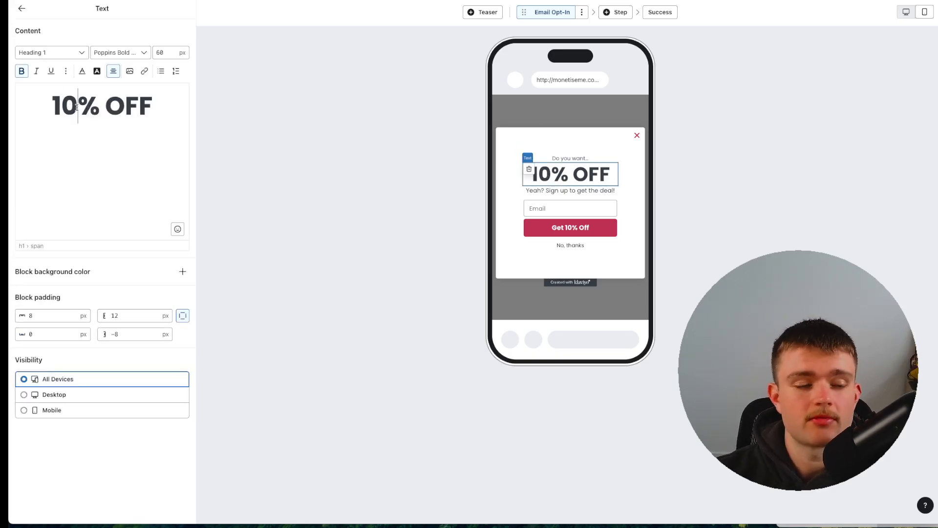
left_click_drag(77, 105, 100, 106)
left_click(105, 135)
left_click_drag(40, 98, 8, 112)
left_click(127, 119)
type("$10")
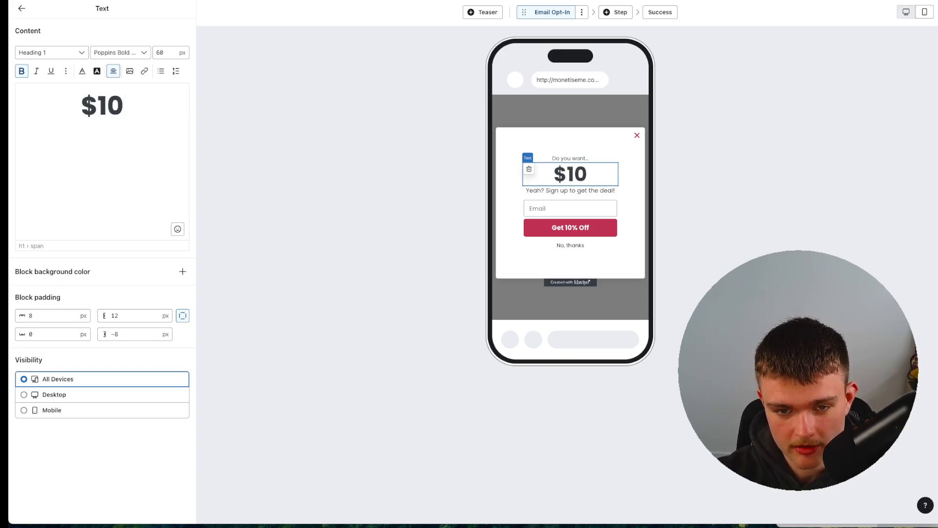
left_click_drag(71, 97, 168, 101)
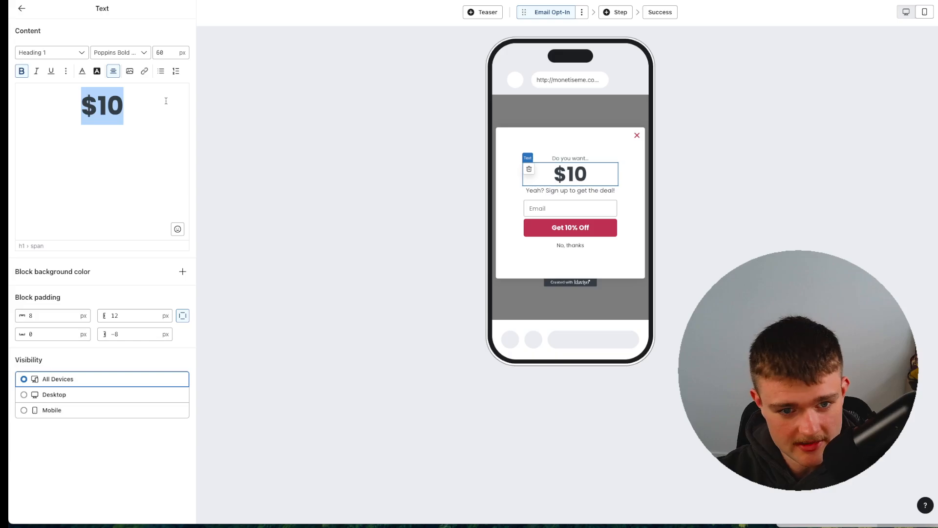
left_click(161, 103)
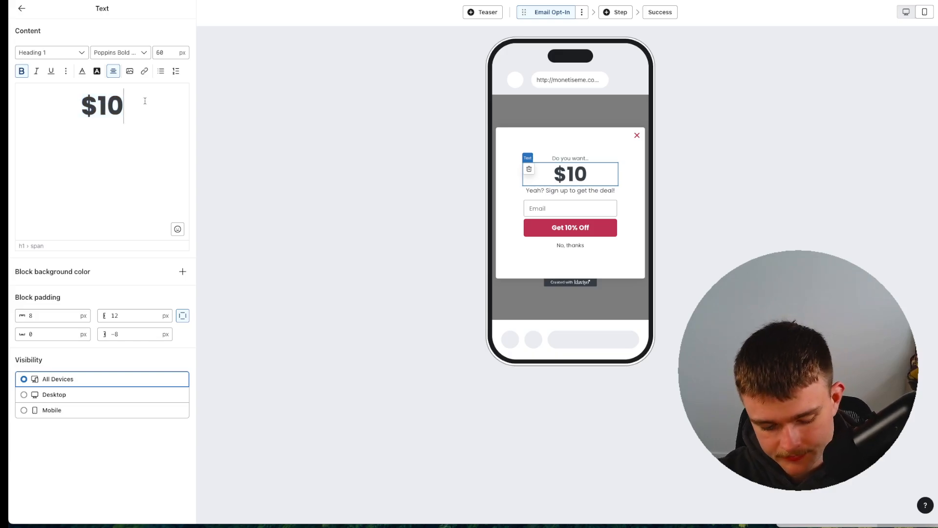
key("Caps_Lock")
key("super+a")
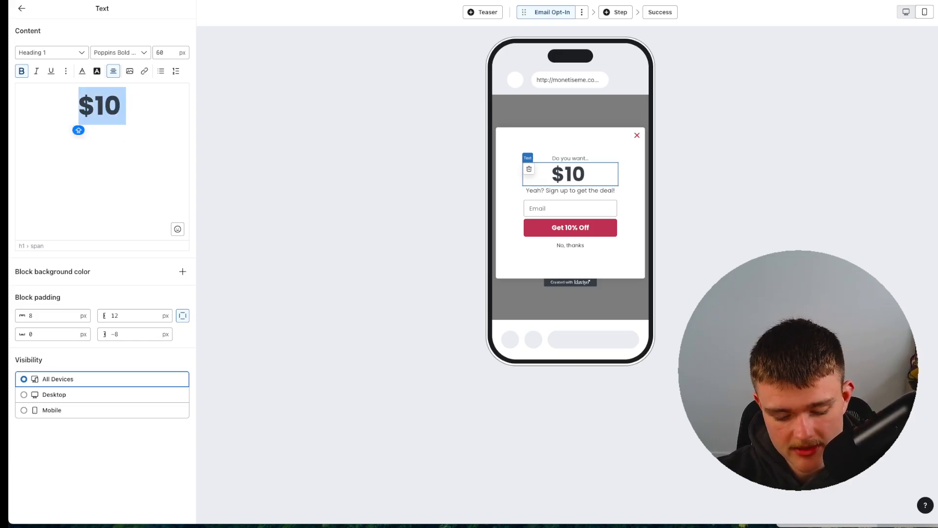
left_click(126, 105)
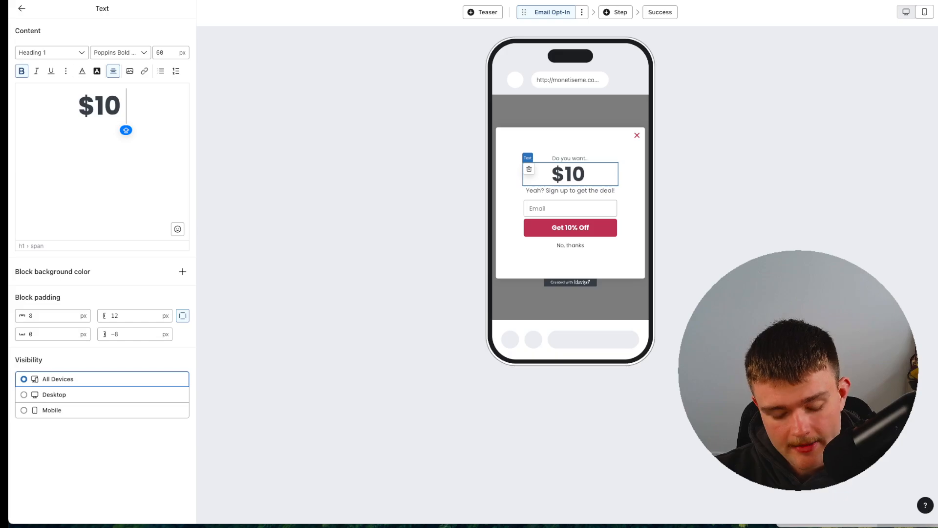
type("OFF")
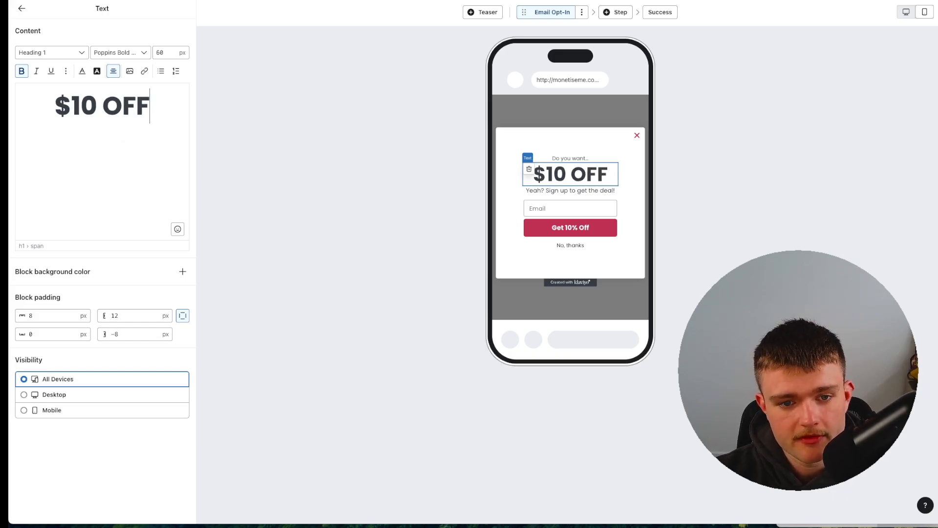
Set the font size of the "$10 OFF" heading to 70 px, after trying 80 px.
key("super+a")
left_click(174, 51)
key("super+a")
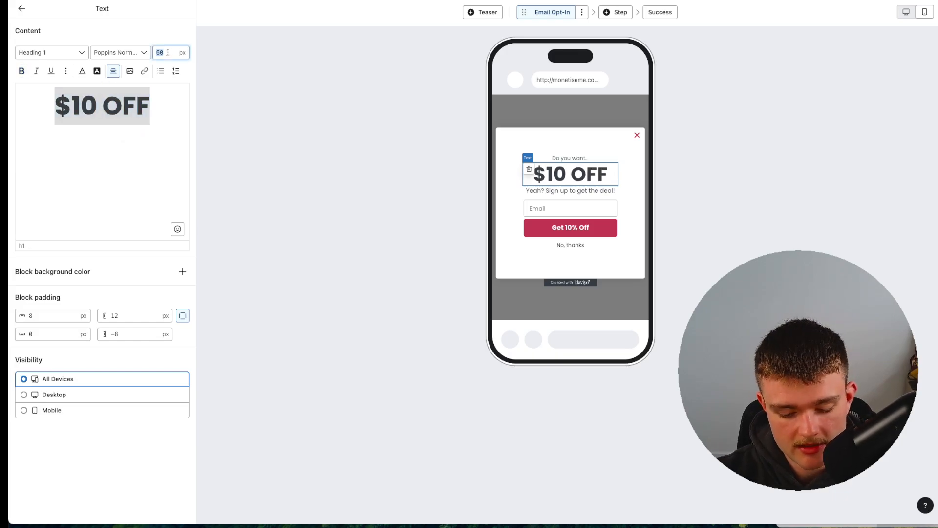
type("80")
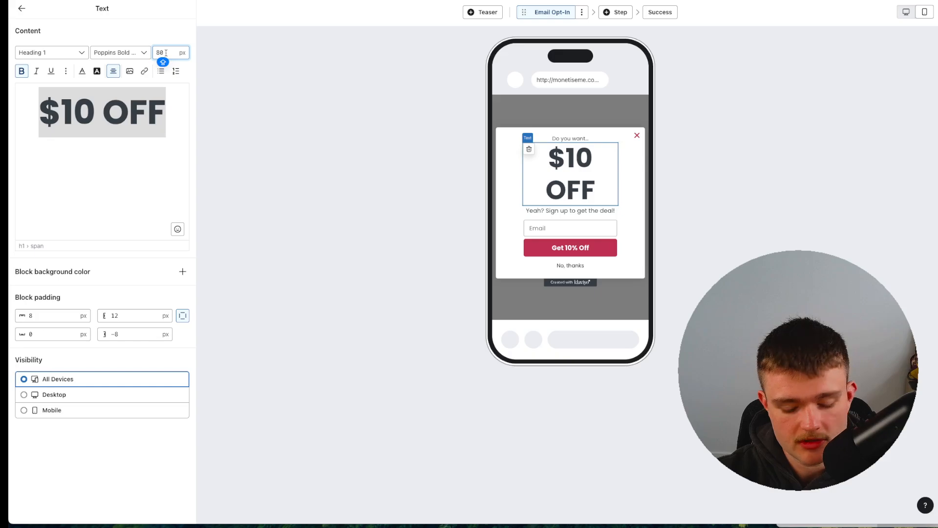
key("BackSpace")
key("BackSpace")
type("70")
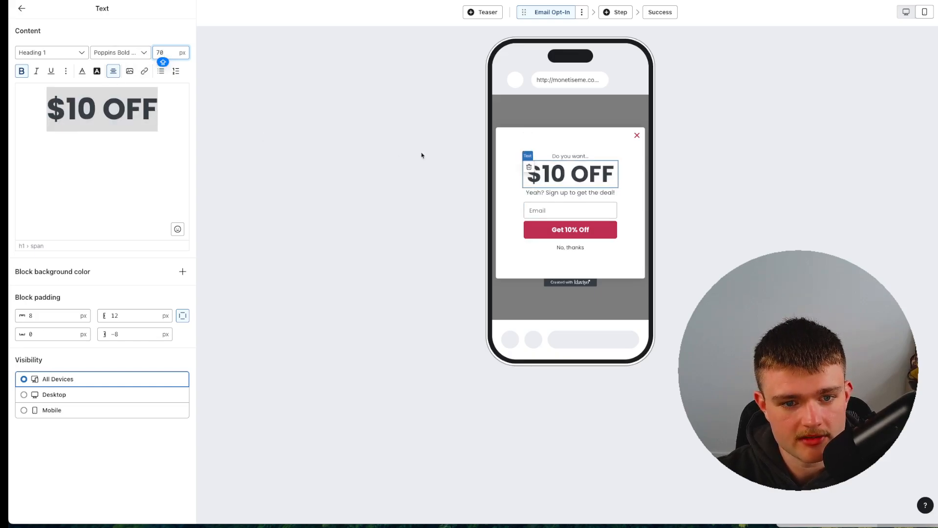
Replace the "Do you want..." text above the heading with "YOU'VE GOT".
left_click(562, 156)
triple_click(80, 95)
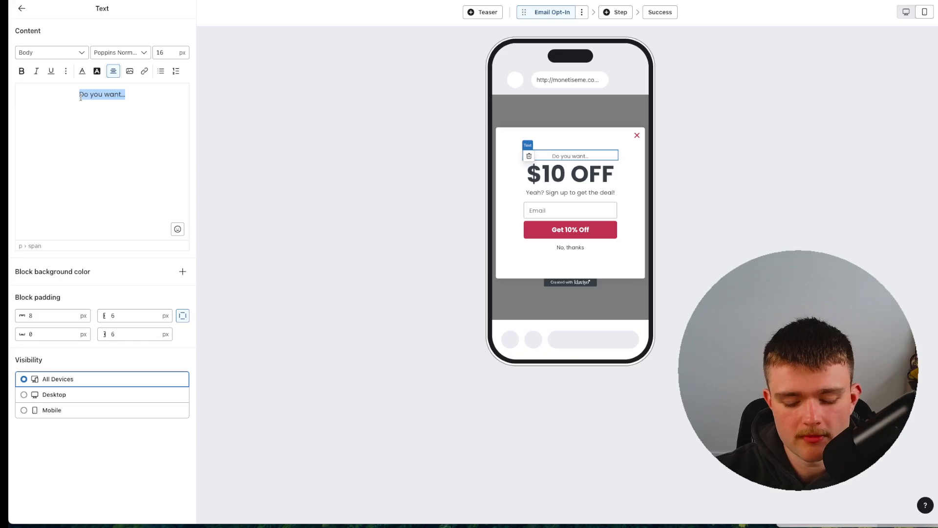
type("YOU'VE GOT")
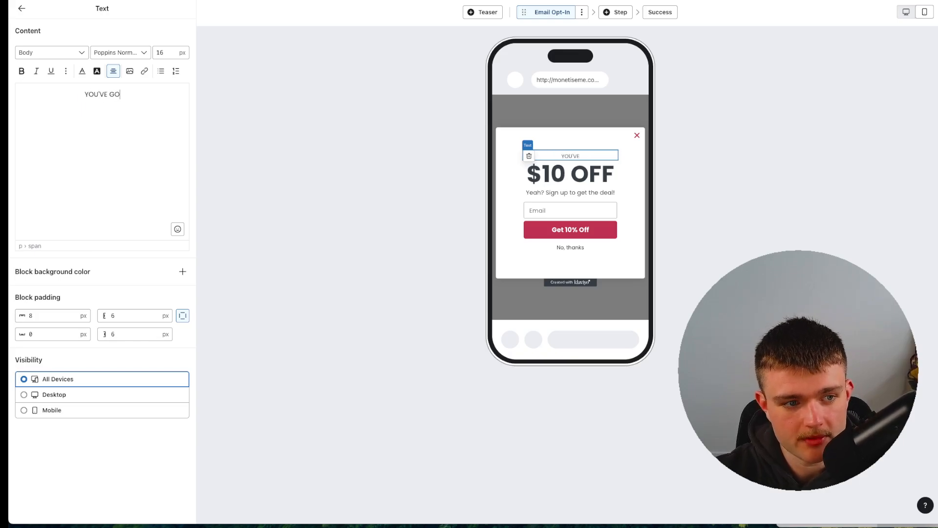
Format the "YOU'VE GOT" text in Poppins Semi-bold 600 at 40 px, after trying 30 px.
triple_click(104, 92)
double_click(162, 53)
type("30")
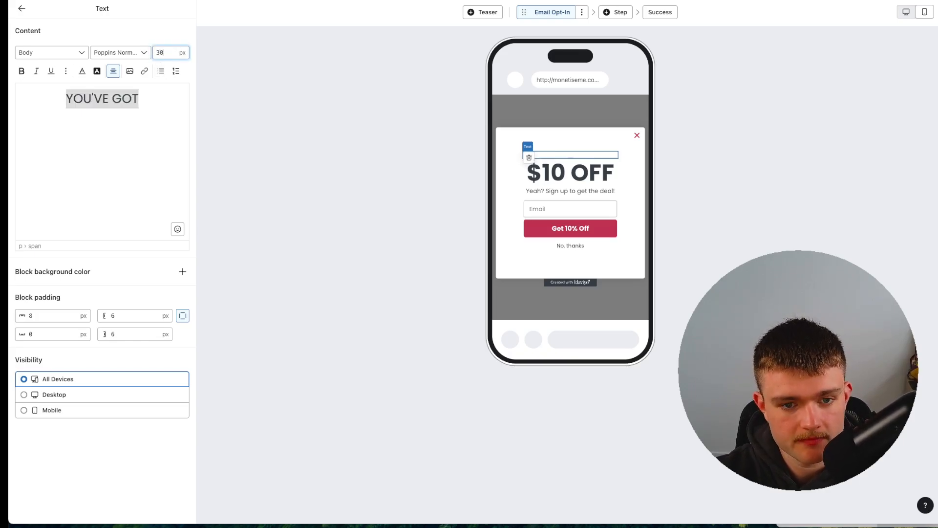
double_click(162, 53)
type("40")
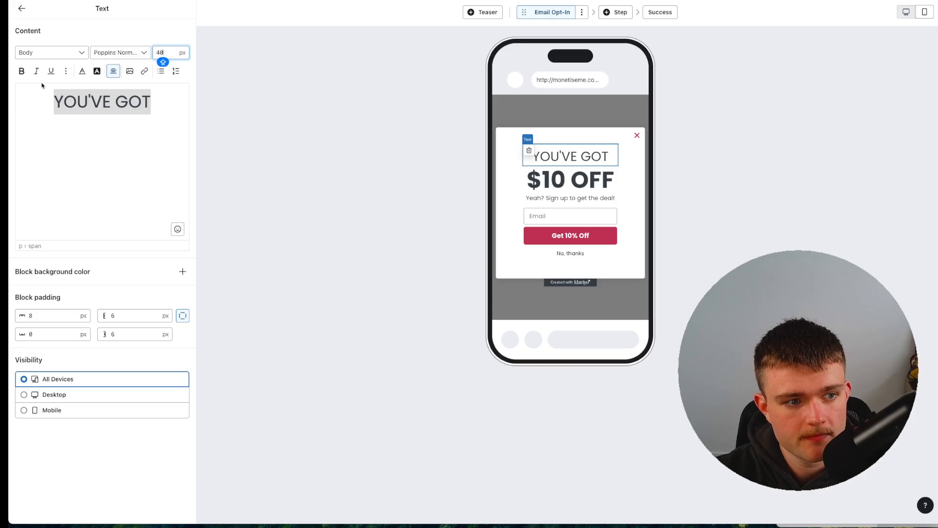
left_click(98, 56)
scroll(156, 147, "down", 1)
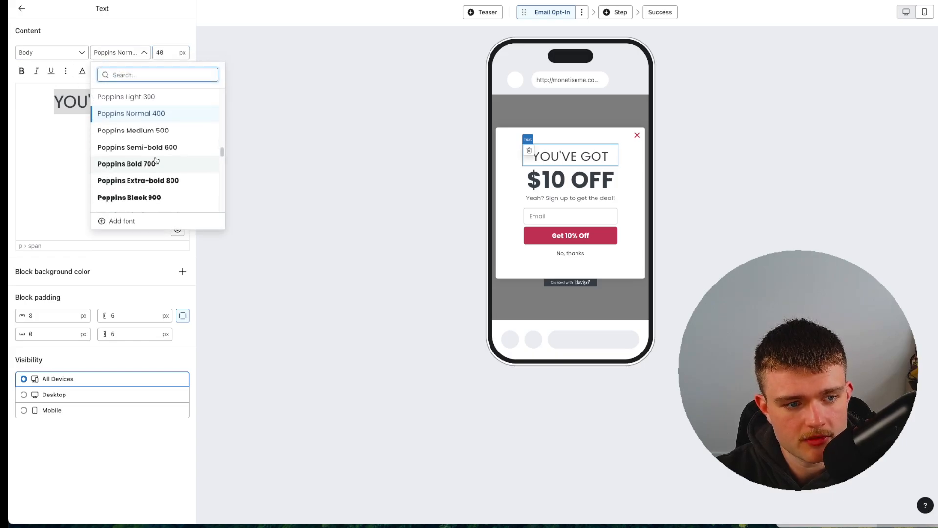
left_click(155, 147)
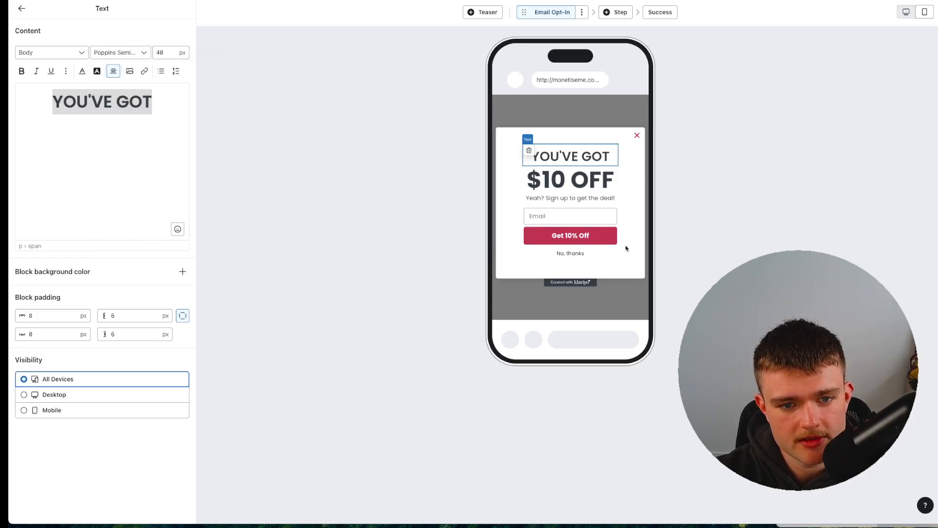
Replace the "Yeah? Sign up to get the deal!" text with "Enter your email to reveal the code.".
left_click(597, 199)
triple_click(93, 98)
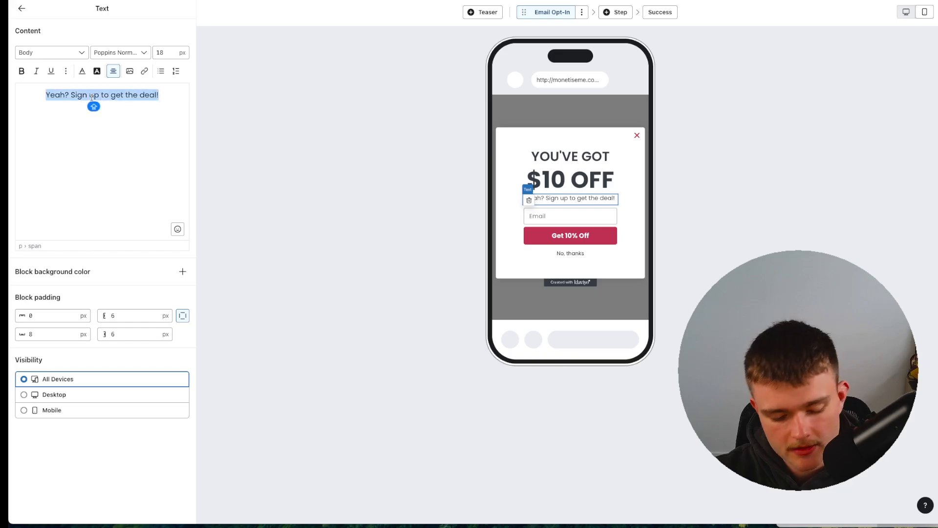
key("BackSpace")
type("Ente")
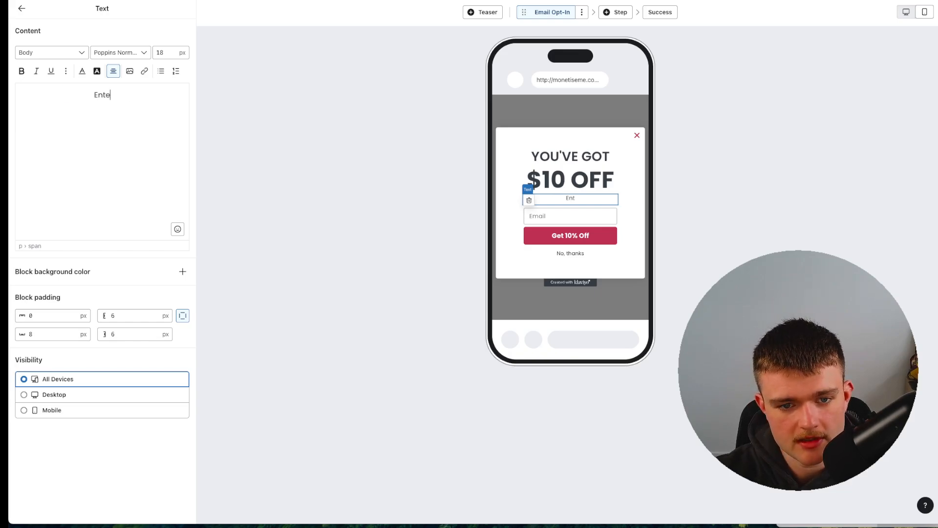
type("r your email to reveal the code.")
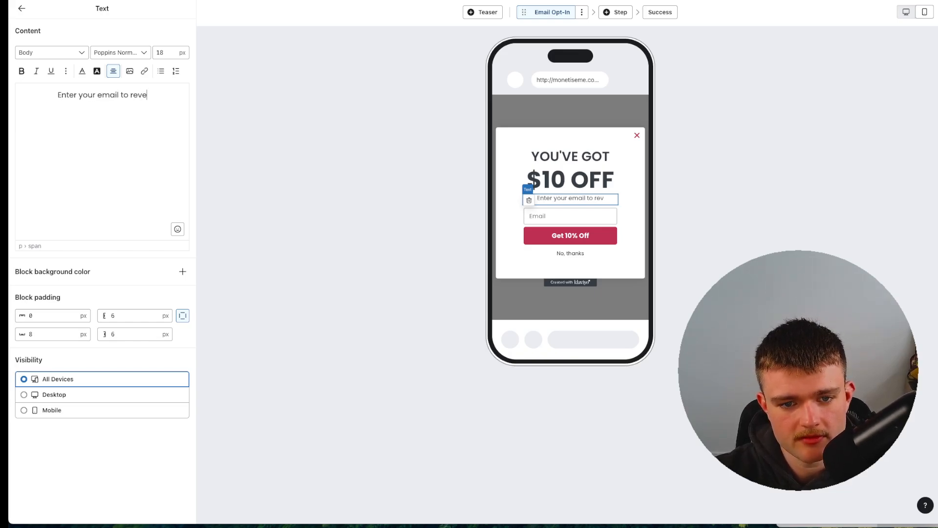
Set the font size of the "Enter your email to reveal the code." text to 14 px, after trying 16 px.
key("ctrl+a")
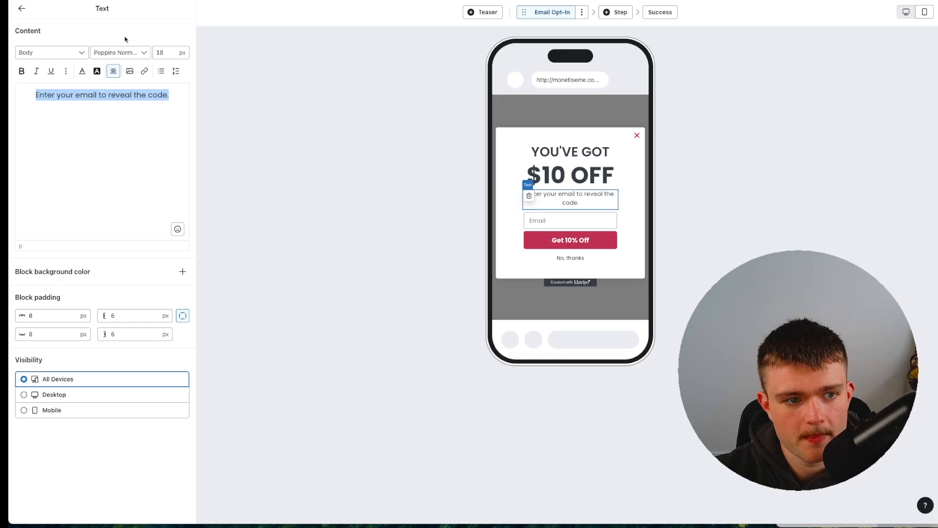
double_click(158, 50)
type("16")
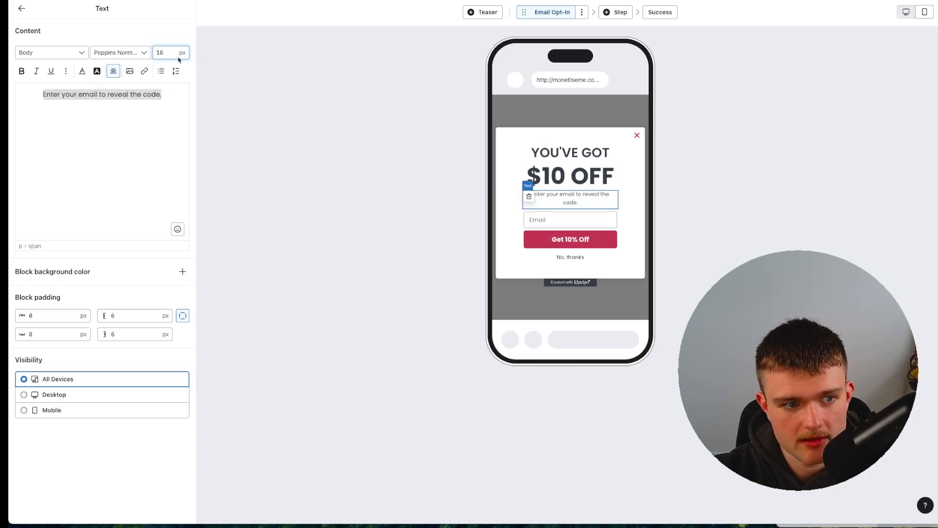
key("ctrl+a")
type("14")
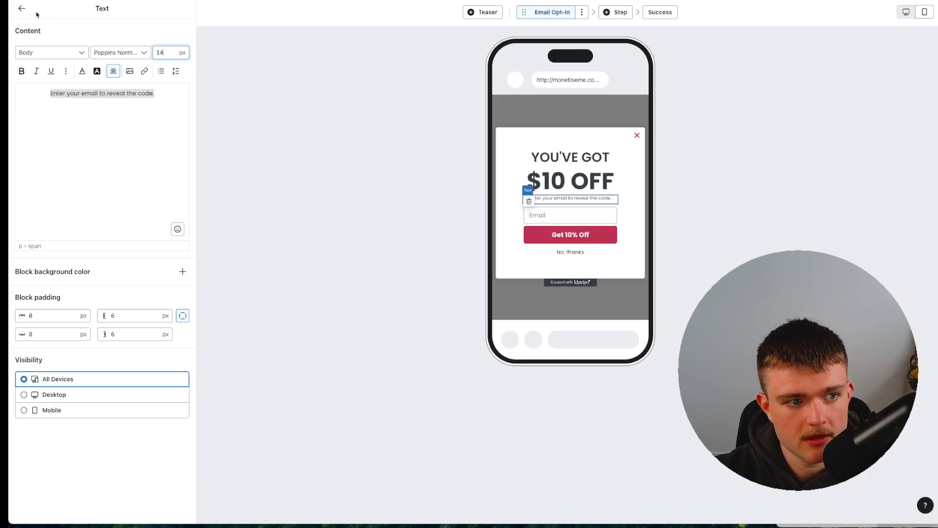
left_click(21, 8)
Set the bottom padding of the "$10 OFF" heading block to 20 px, after trying 10 px.
left_click(547, 172)
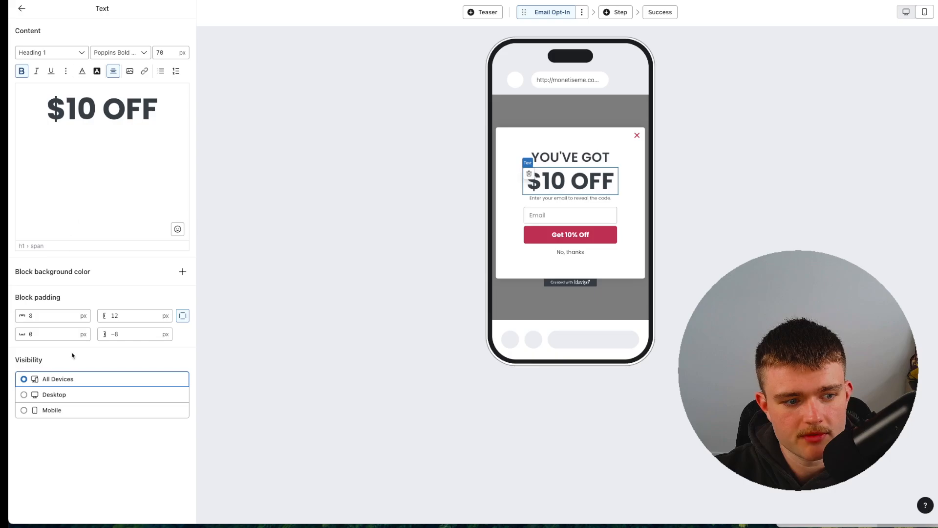
left_click(42, 335)
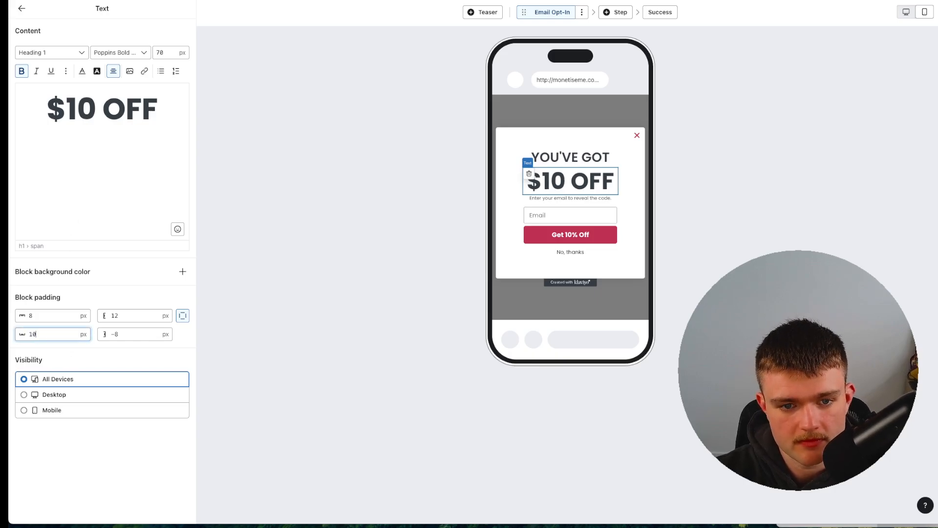
key("ctrl+a")
type("20")
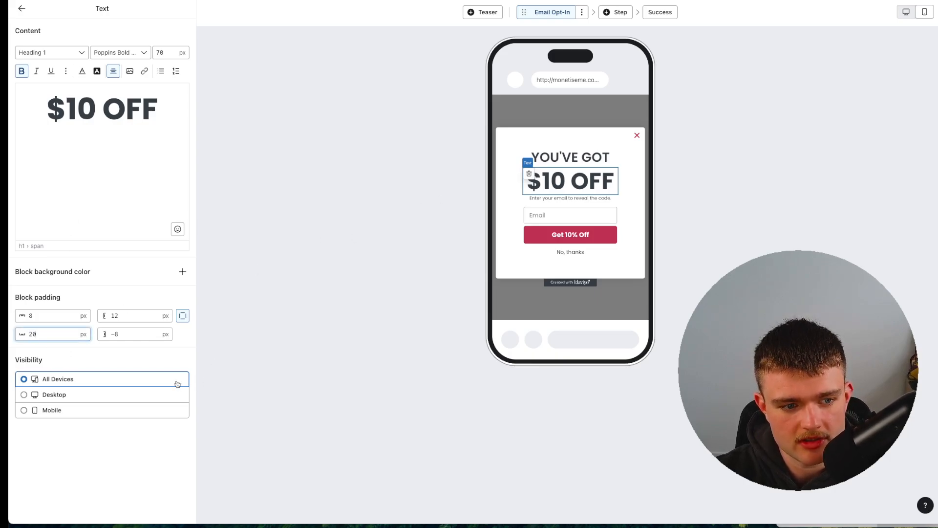
left_click(112, 104)
key("ctrl+a")
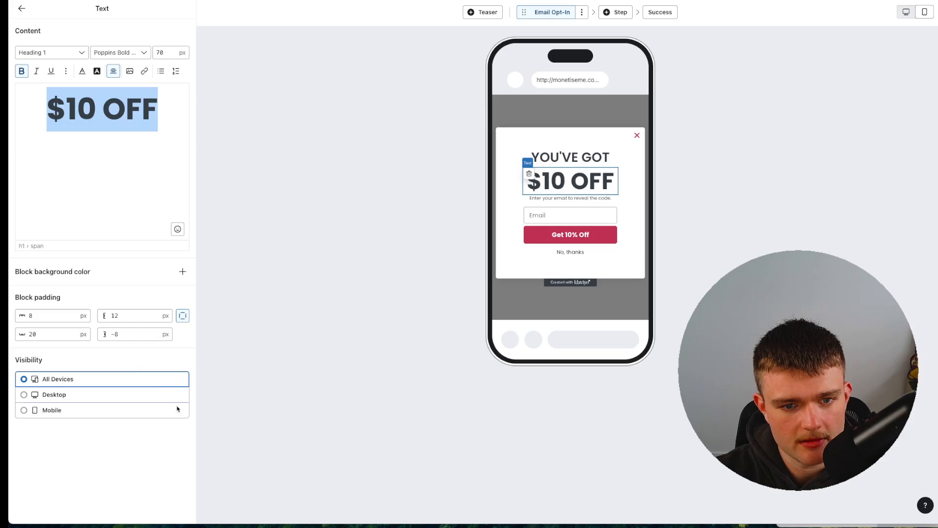
left_click(164, 454)
Turn off individual padding for the "$10 OFF" block and set its vertical padding to 20 px.
left_click(183, 315)
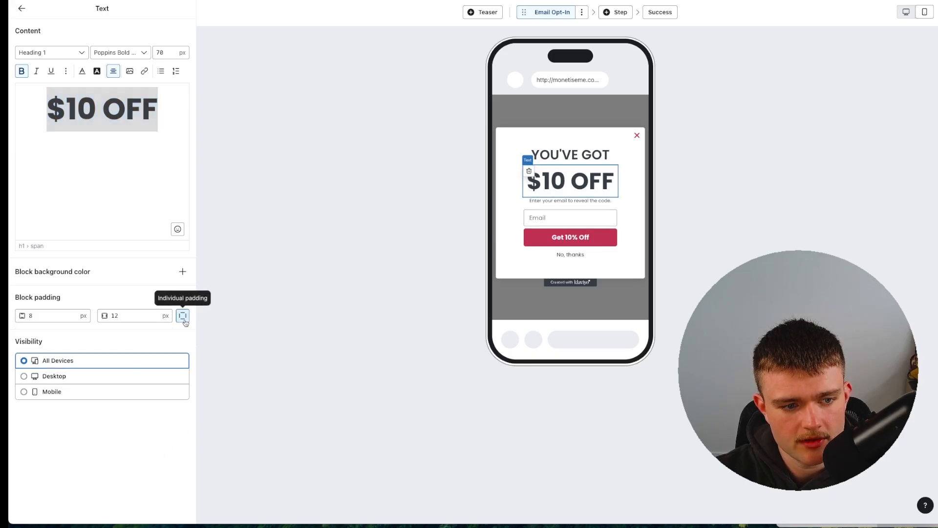
left_click(60, 314)
type("20")
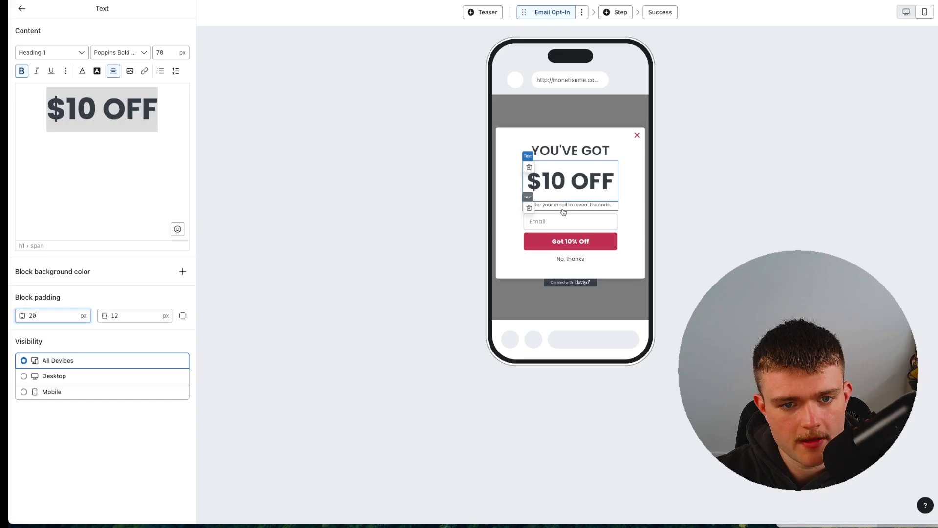
Turn individual padding back on for the "$10 OFF" block and set its top padding to 0 px, after trying 8 px.
left_click(172, 320)
left_click(182, 315)
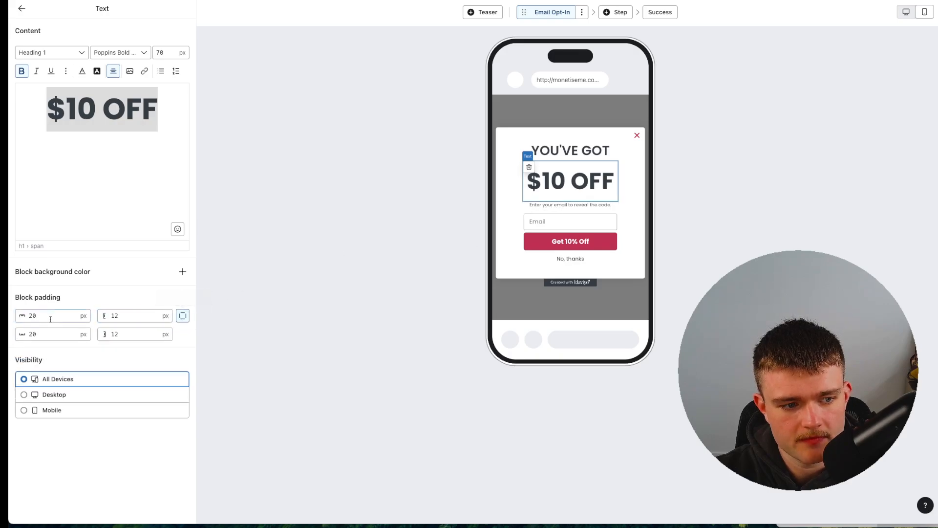
double_click(47, 319)
type("8")
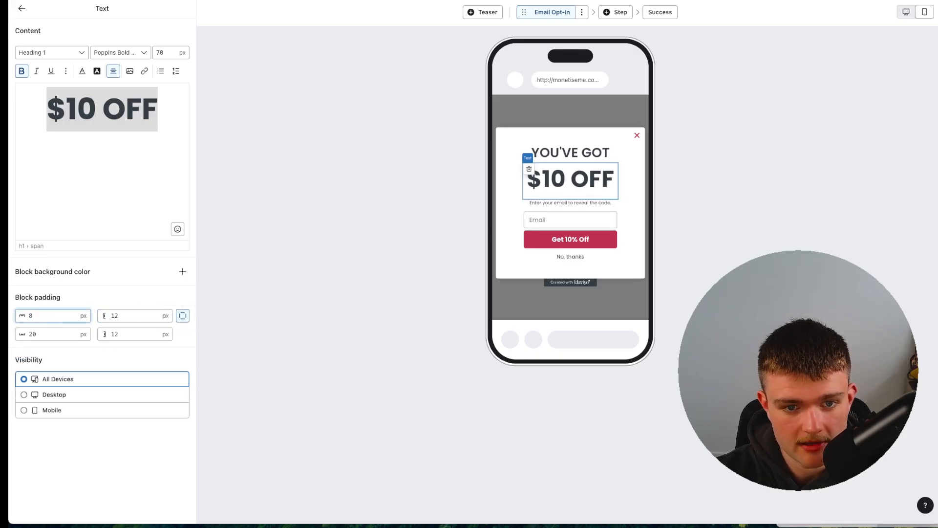
key("BackSpace")
type("0")
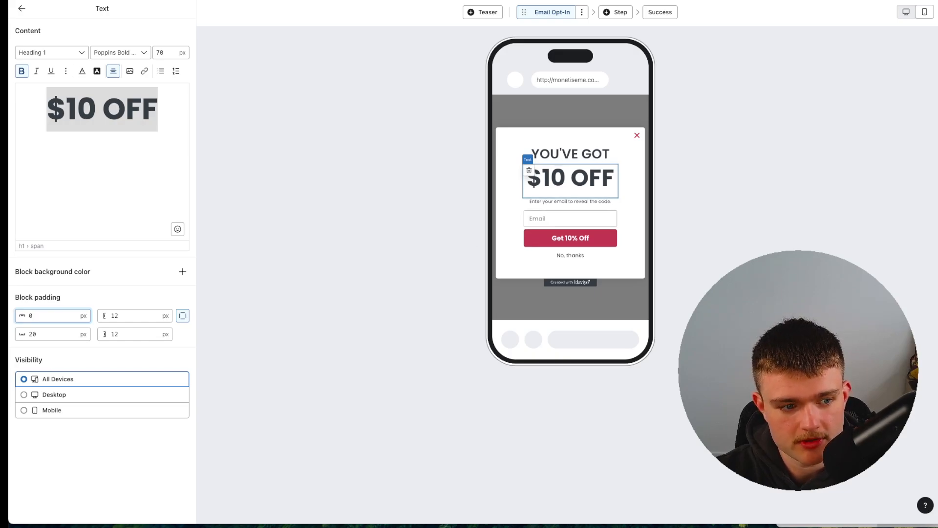
left_click(599, 160)
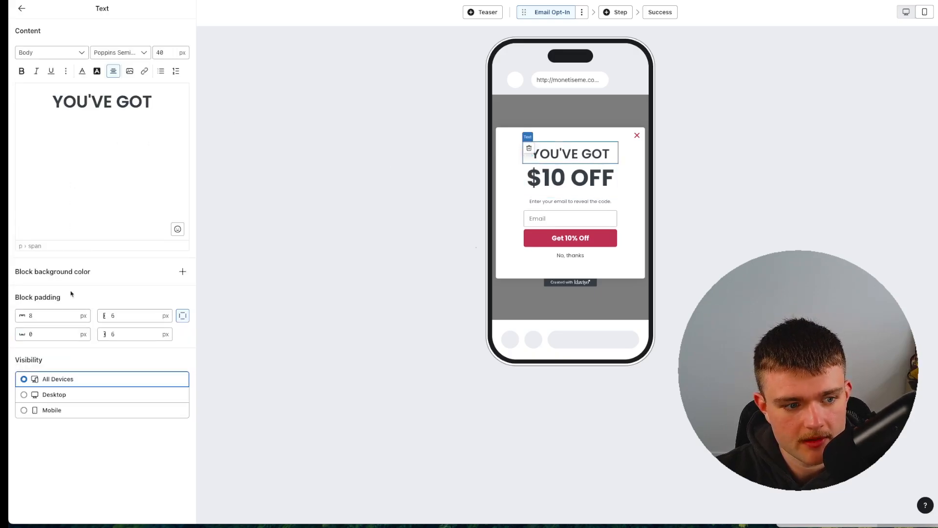
left_click(564, 204)
left_click(550, 220)
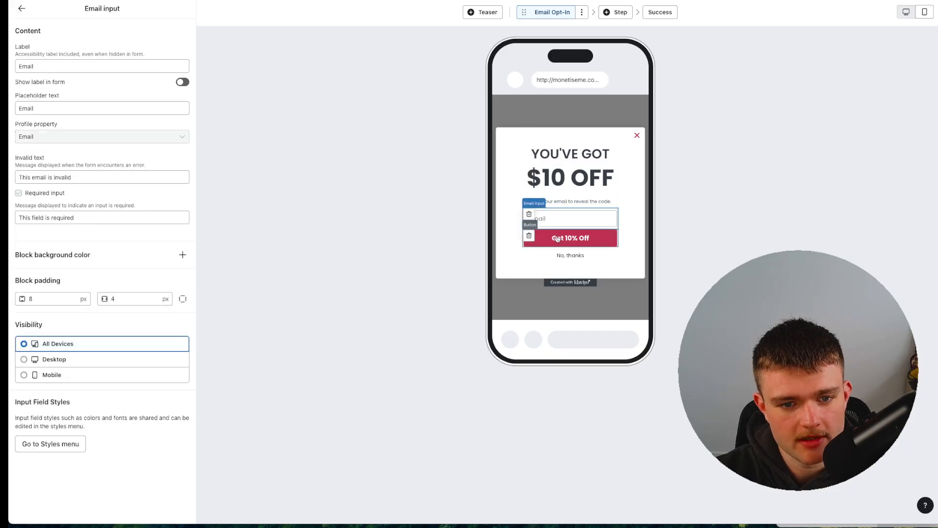
Set the "Get 10% Off" button's block padding to 10 px vertically and 0 px horizontally.
left_click(558, 238)
scroll(68, 357, "down", 3)
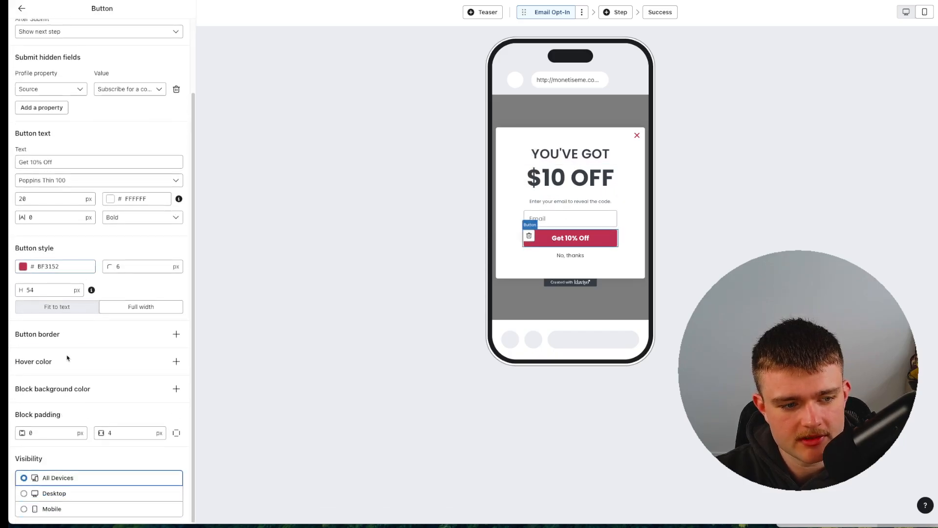
double_click(37, 436)
type("10")
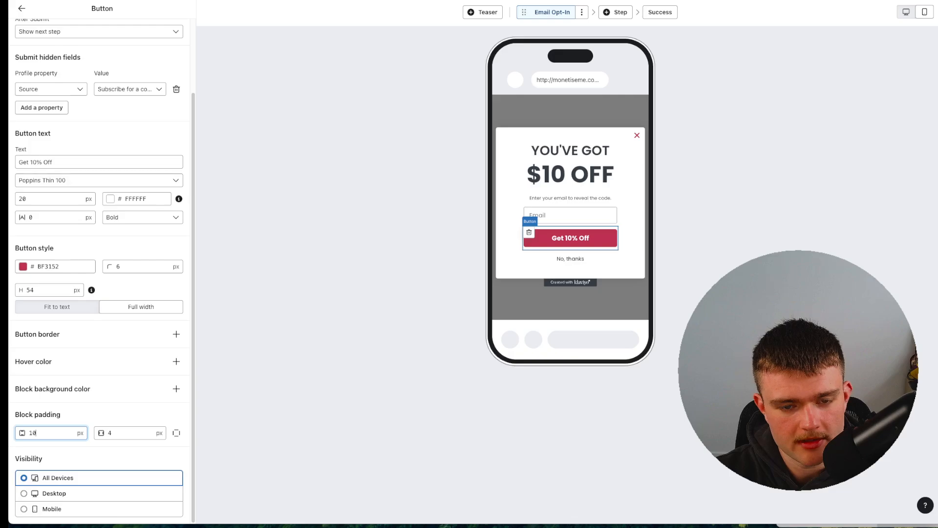
scroll(72, 101, "up", 2)
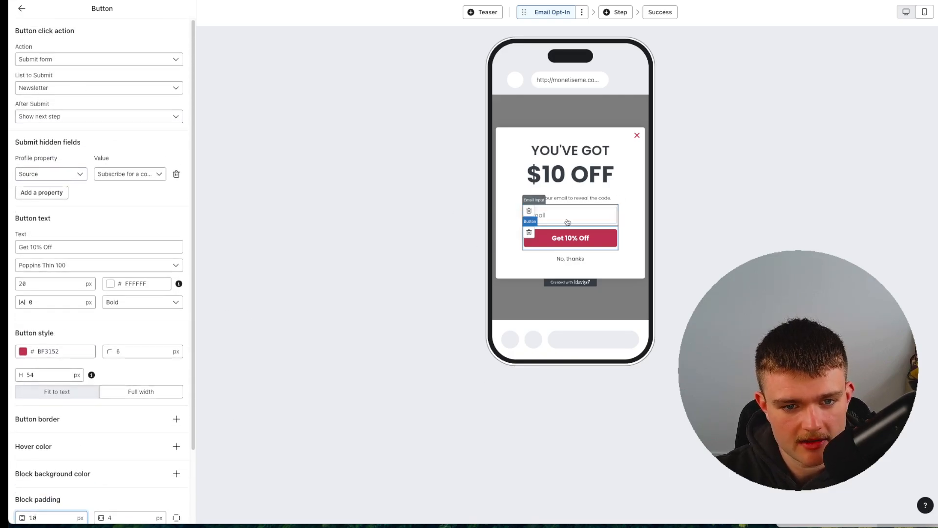
scroll(133, 287, "down", 2)
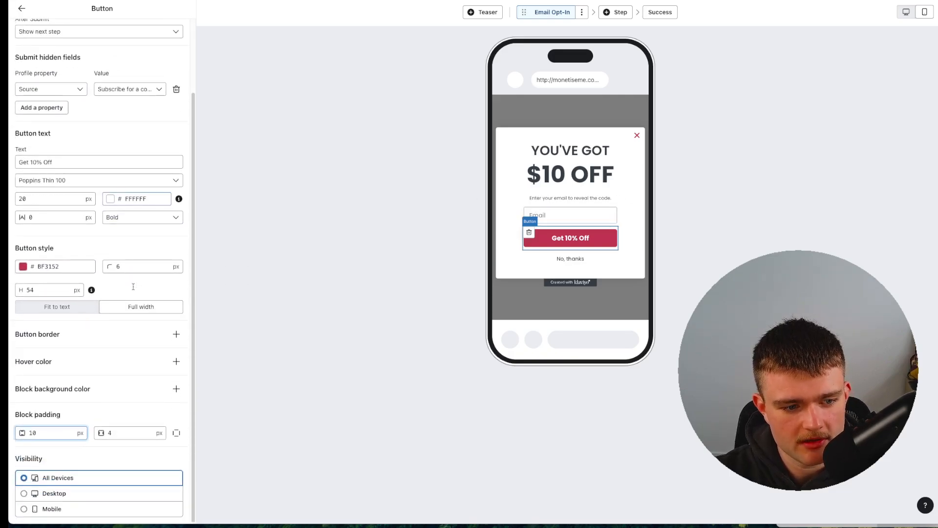
left_click(132, 436)
type("0")
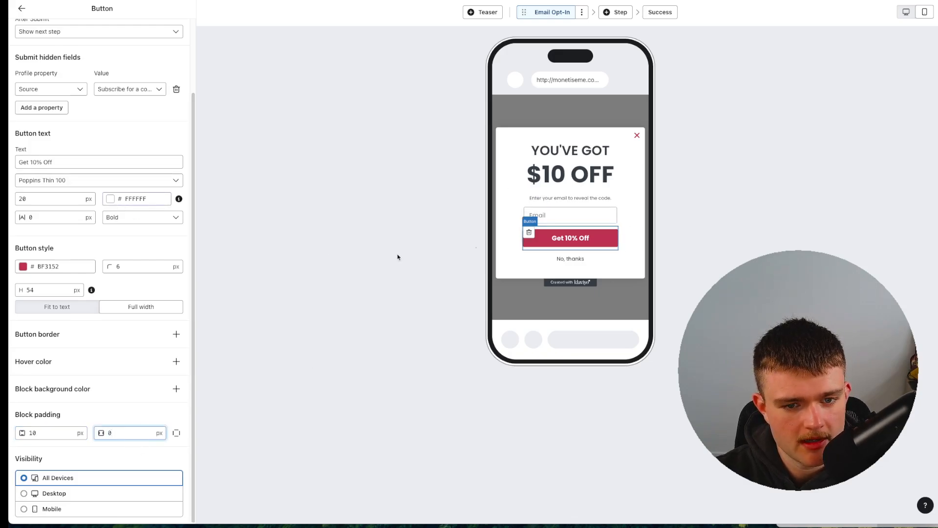
Change the "Get 10% Off" button text to "UNLOCK NOW".
scroll(76, 247, "up", 2)
triple_click(80, 241)
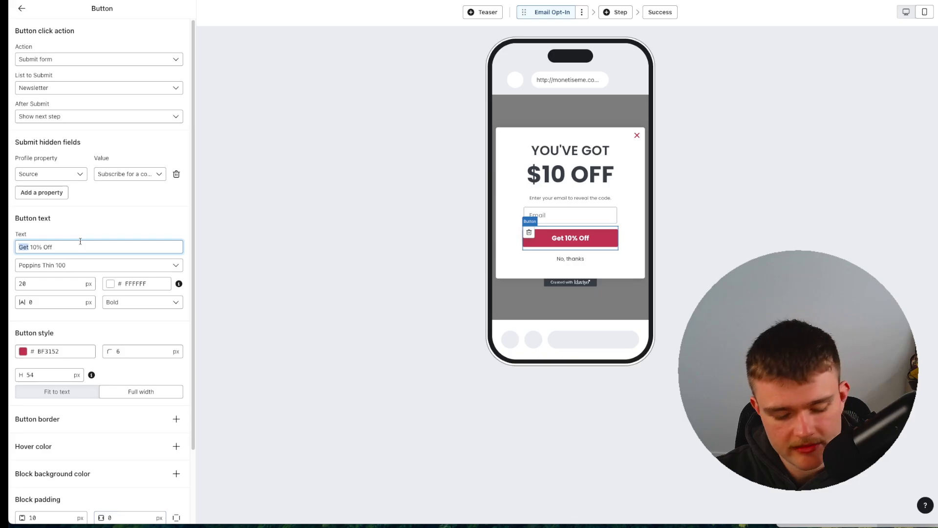
type("UNLOCK NOW")
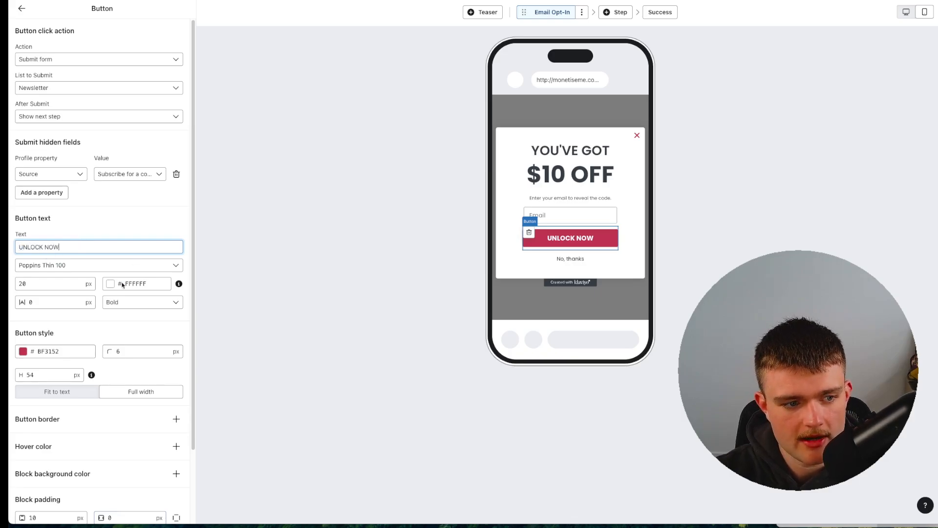
Set the font size of the "UNLOCK NOW" button text to 25 px and return to the form overview.
key("super+a")
left_click(49, 283)
key("super+a")
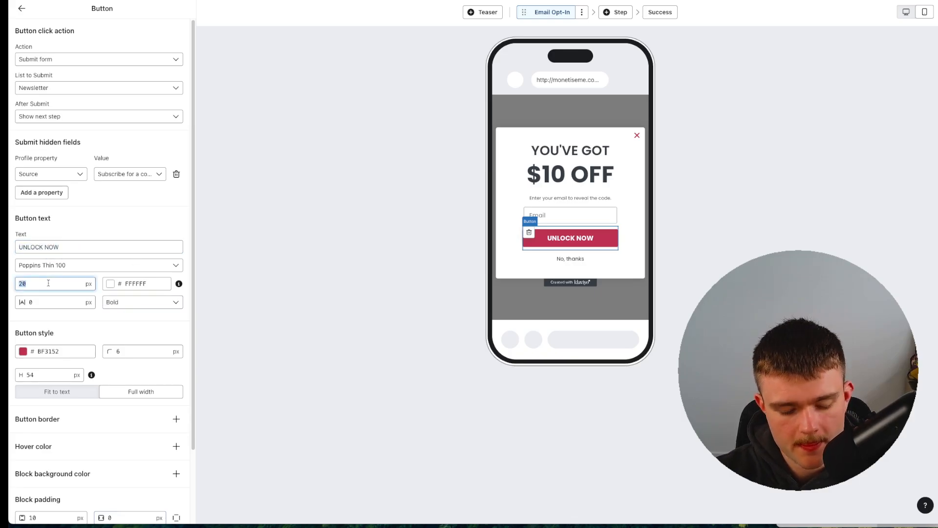
type("25")
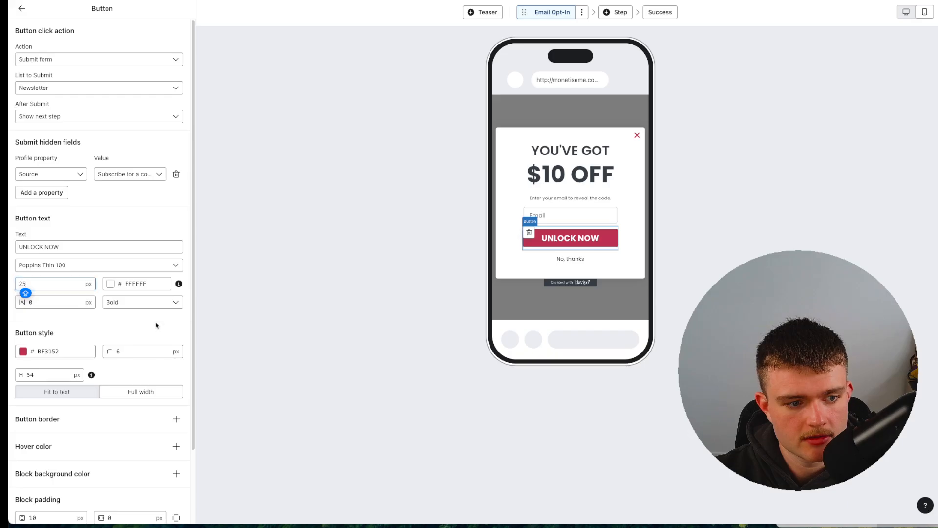
left_click(21, 8)
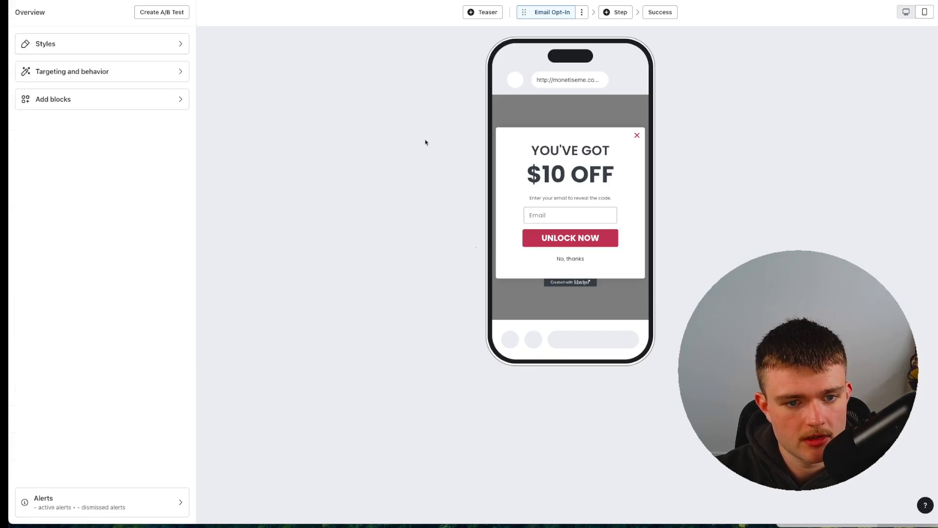
Set the left and right padding in the form styles to 40 px each.
left_click(103, 46)
scroll(138, 245, "down", 6)
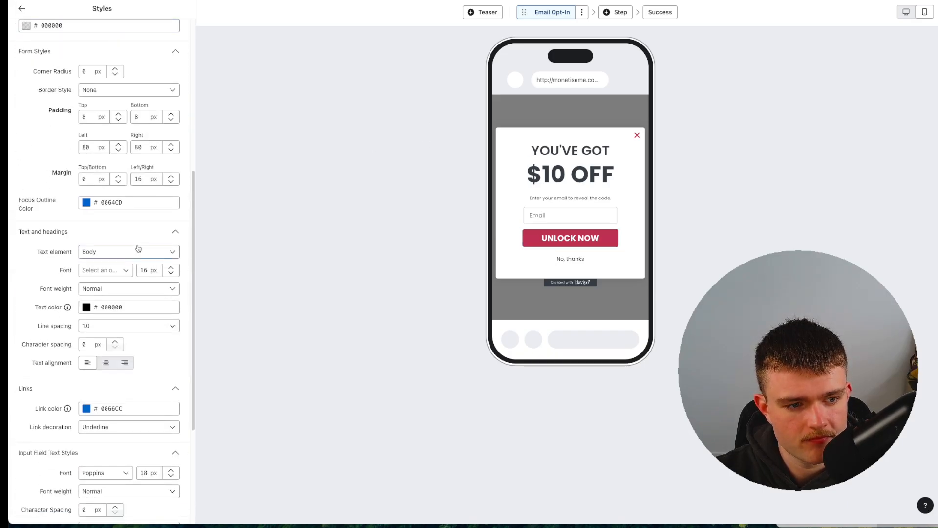
left_click(119, 150)
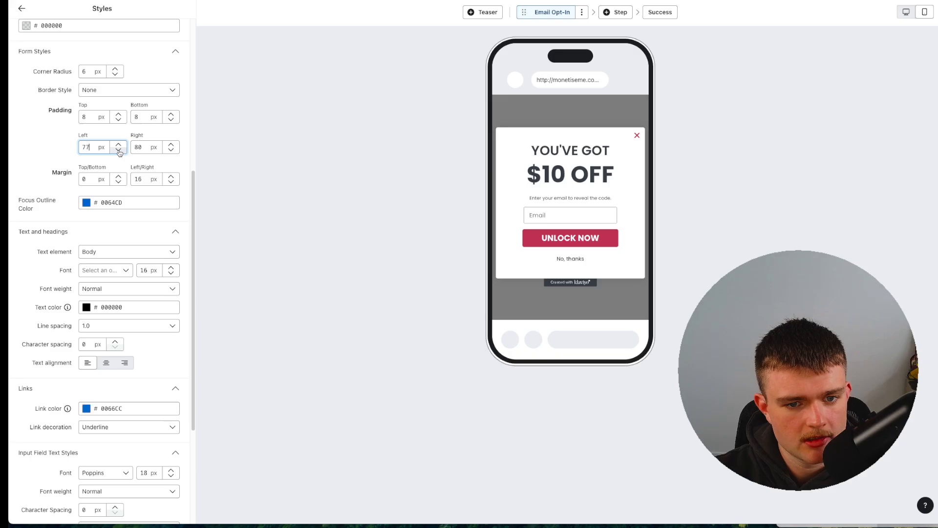
type("40")
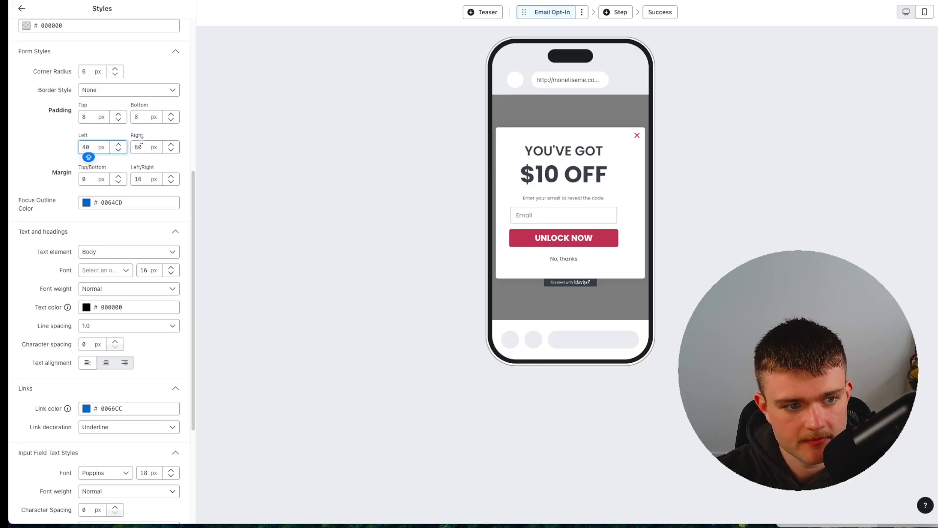
key("Tab")
type("40")
key("Caps_Lock")
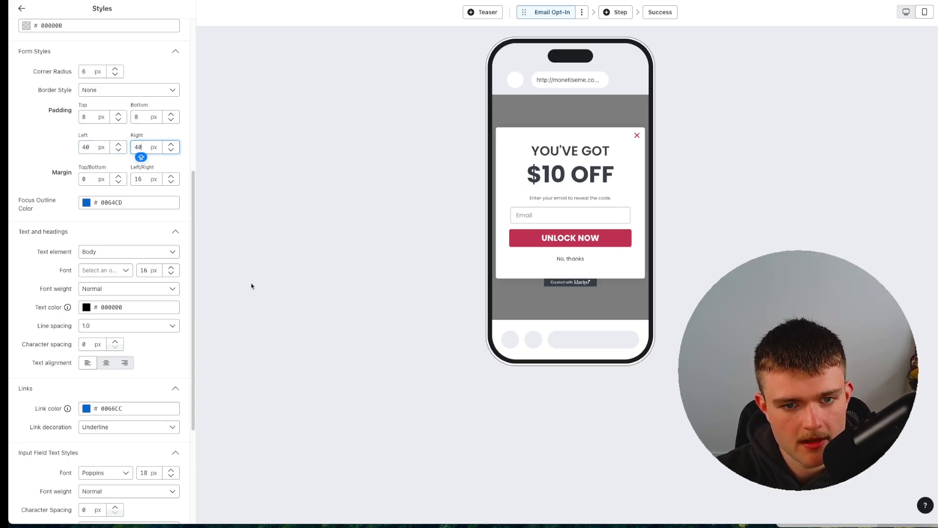
Change the "No, thanks" button text to "I'll pay full price...".
left_click(572, 264)
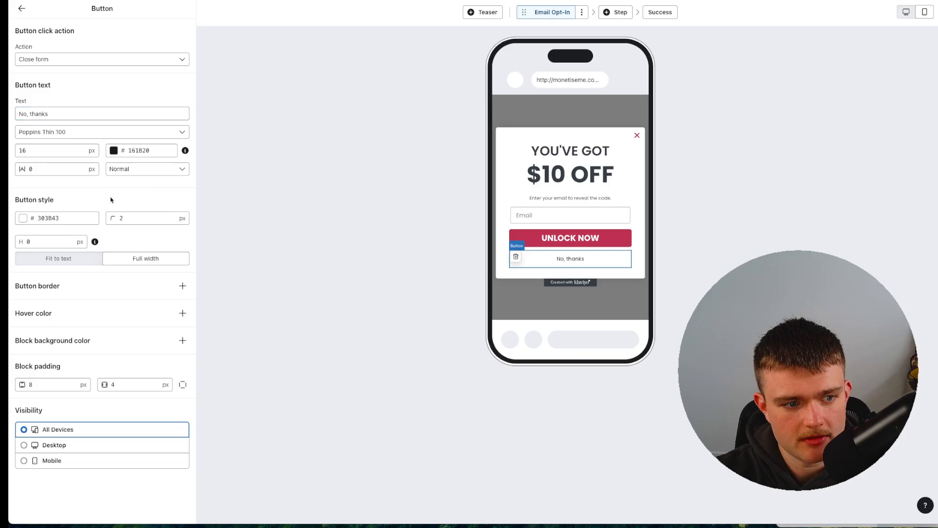
left_click_drag(48, 114, 19, 123)
key("BackSpace")
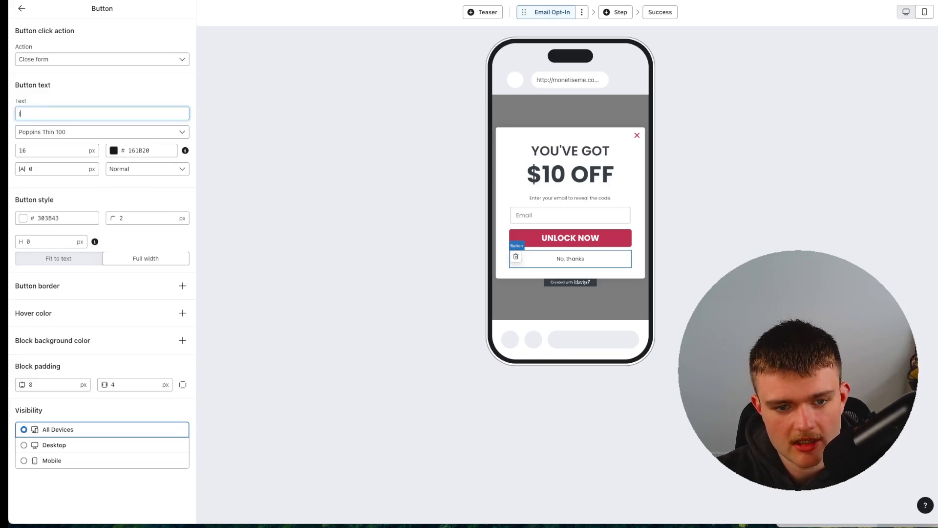
type("I ha")
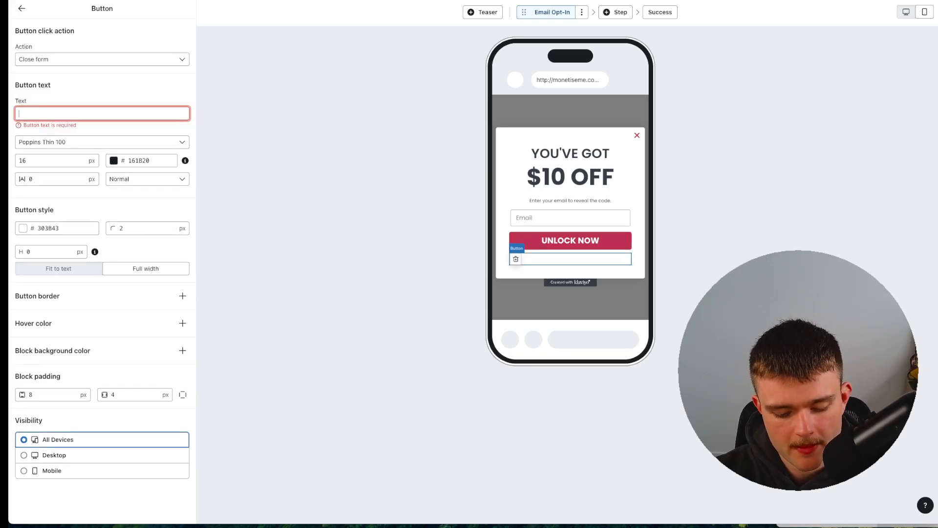
type("I'll pay fu")
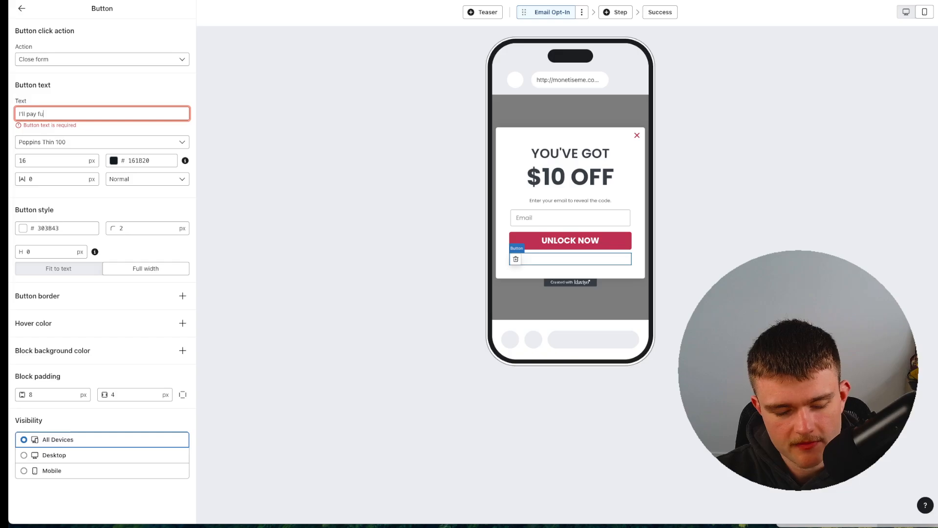
type("ll price.")
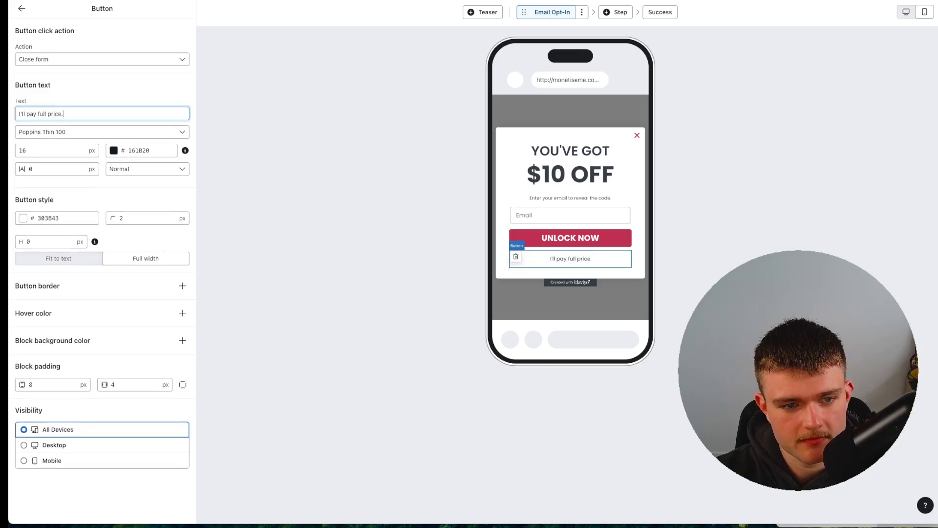
type("..")
left_click(79, 82)
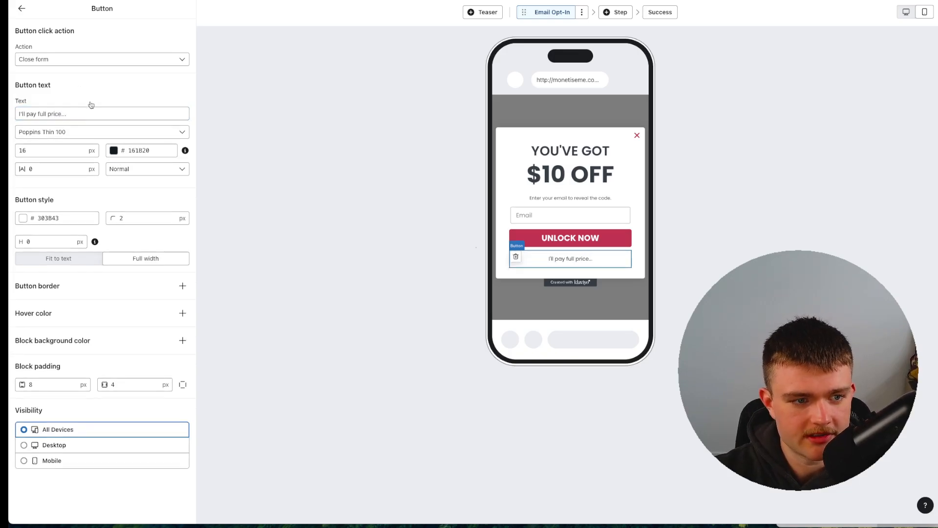
Set the font size of the "I'll pay full price..." button text to 13 px and return to the form overview.
double_click(43, 156)
type("13")
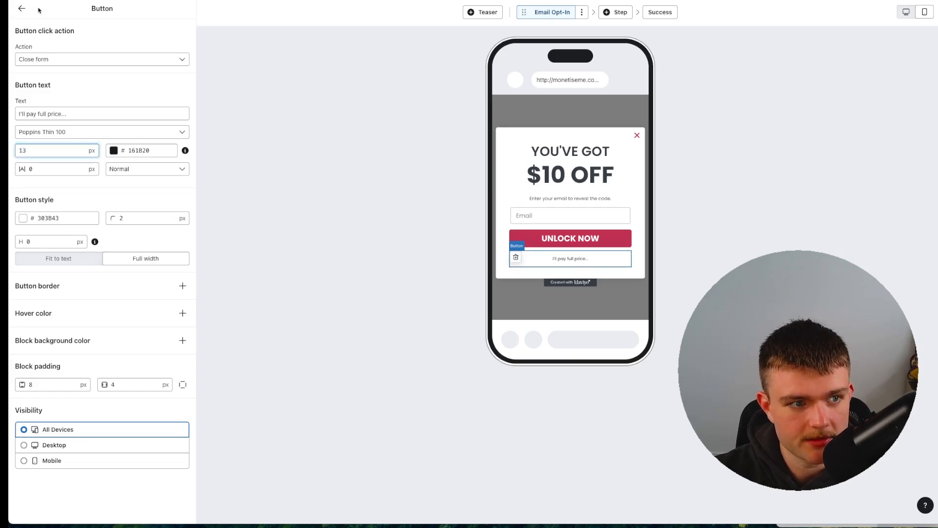
left_click(15, 10)
left_click(17, 10)
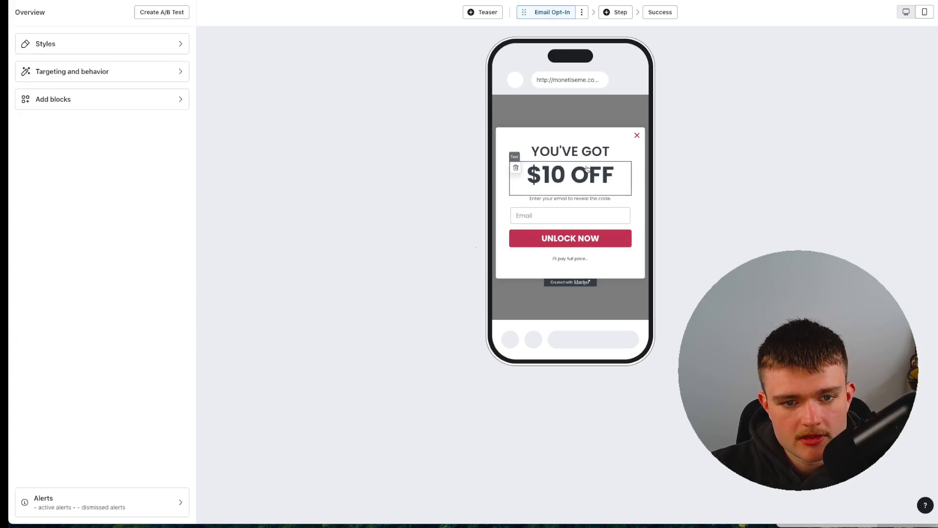
Set the bottom block padding of the "$10 OFF" heading to 10 px.
left_click(572, 176)
double_click(32, 334)
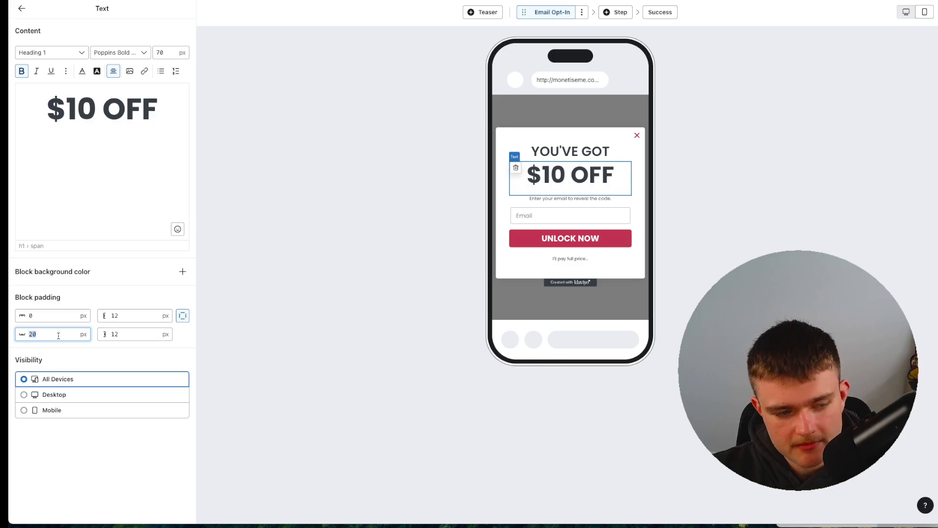
type("10")
Try larger font sizes of 75, 78 and 80 px on the "$10 OFF" heading.
triple_click(119, 89)
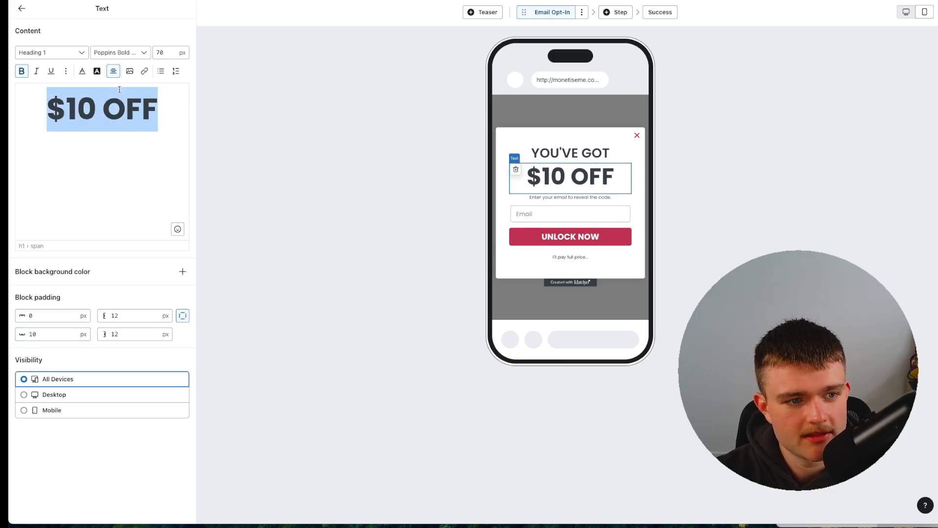
double_click(166, 51)
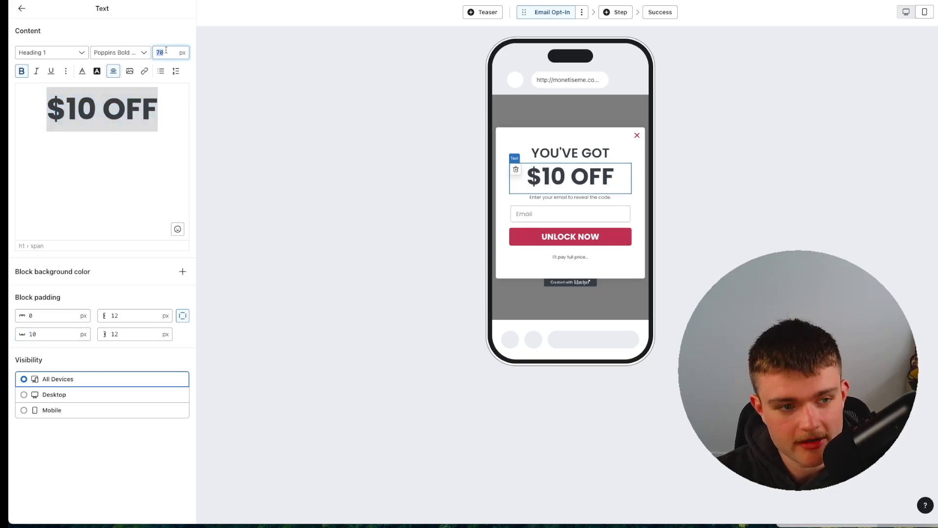
type("75")
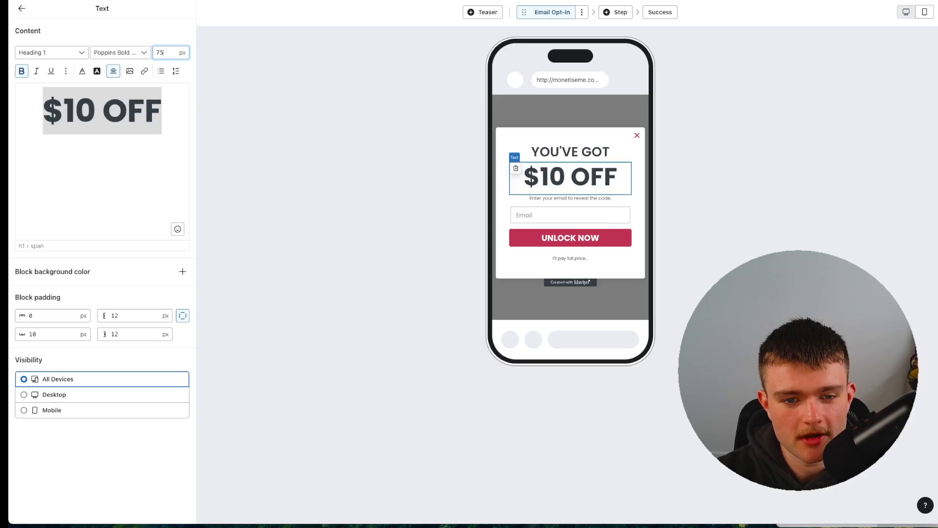
double_click(166, 50)
type("78")
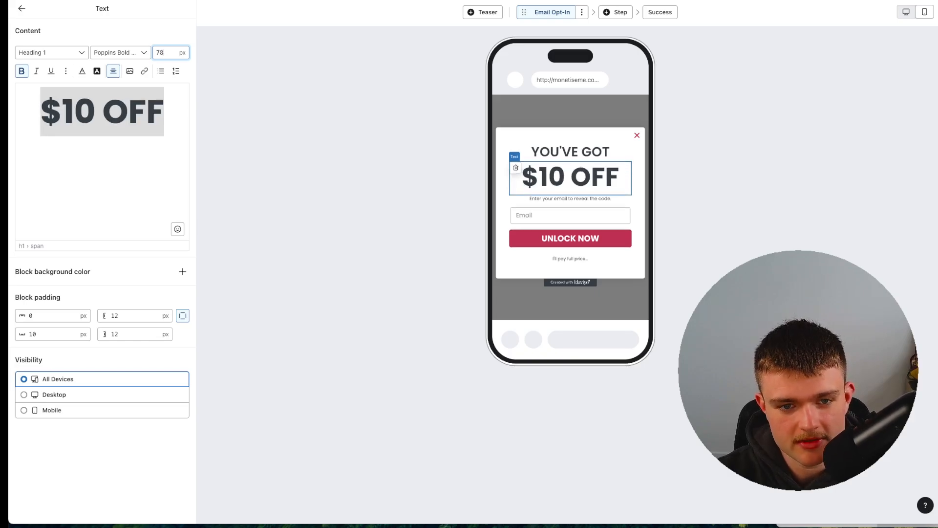
double_click(166, 51)
type("80")
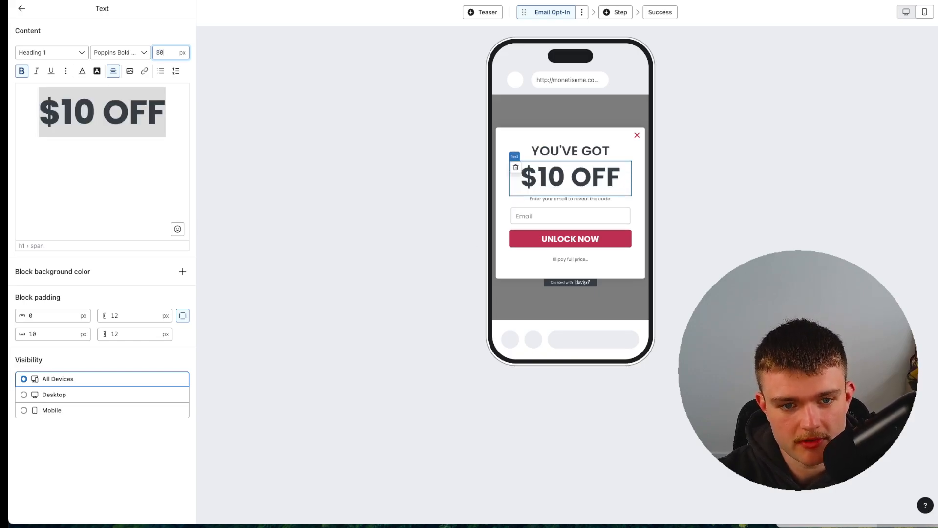
Set the font size of the "YOU'VE GOT" text to 50 px.
left_click(581, 157)
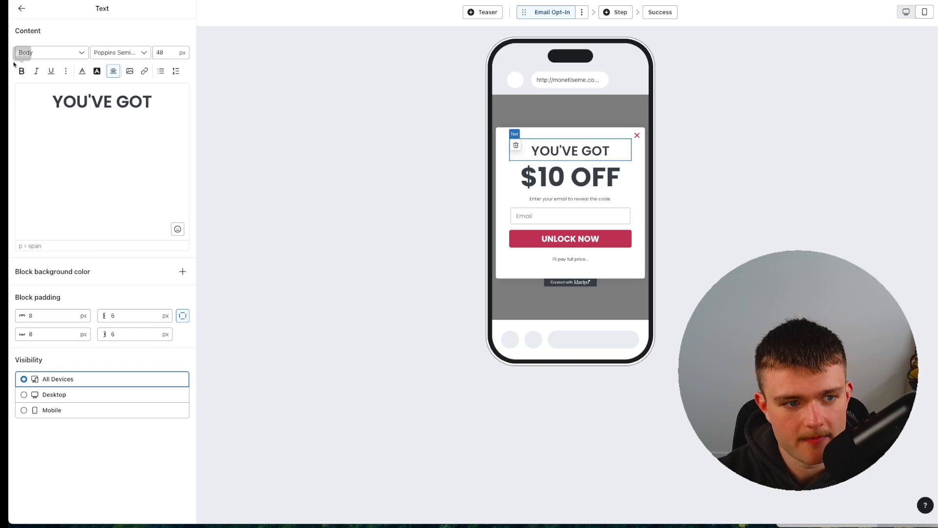
triple_click(136, 100)
double_click(163, 51)
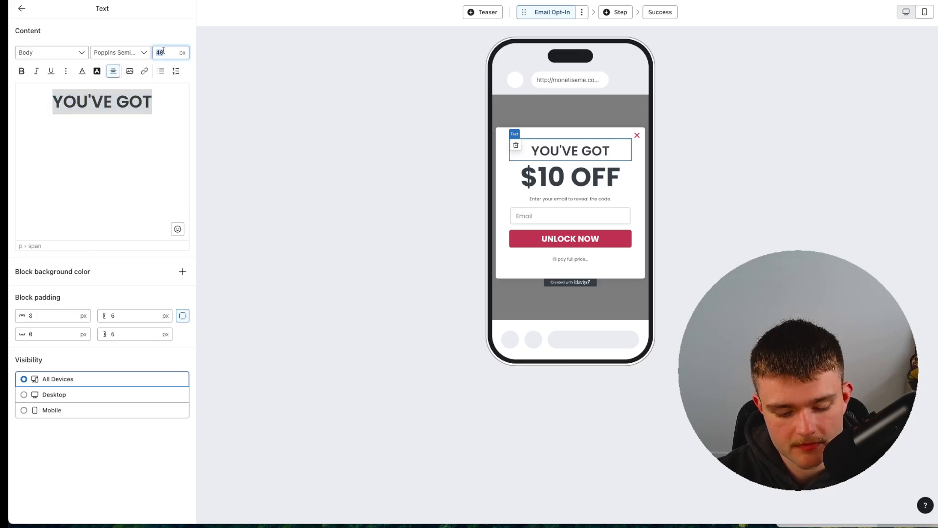
type("50")
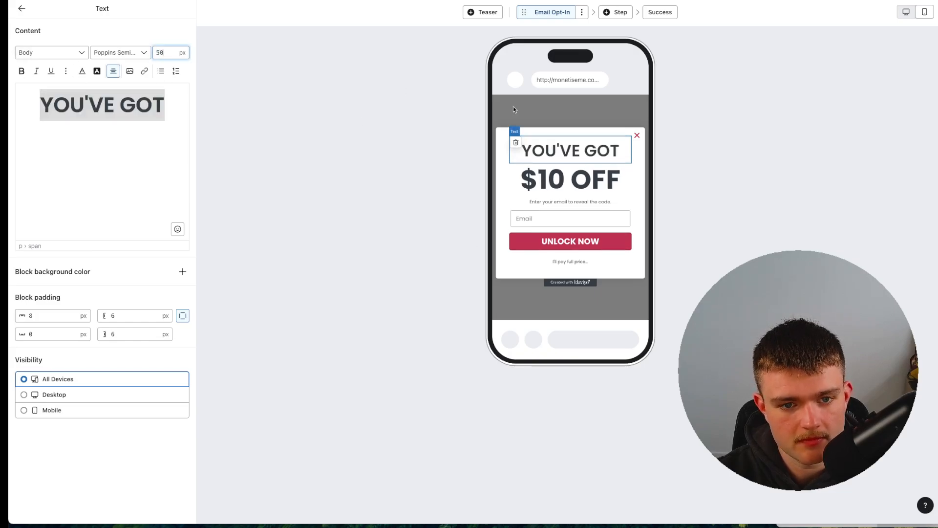
Enlarge the "$10 OFF" heading to a font size of 91 px and return to the form overview.
left_click(535, 177)
triple_click(139, 113)
double_click(160, 52)
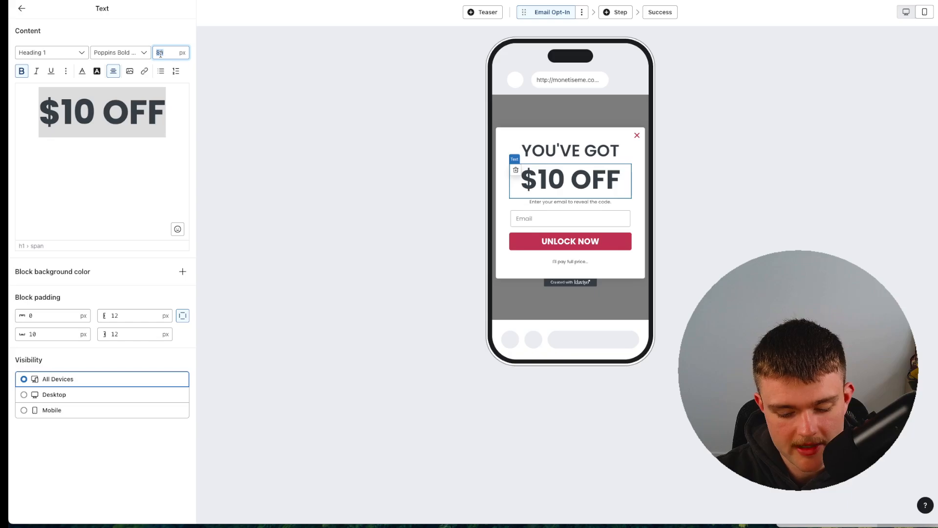
type("90")
double_click(160, 52)
type("100")
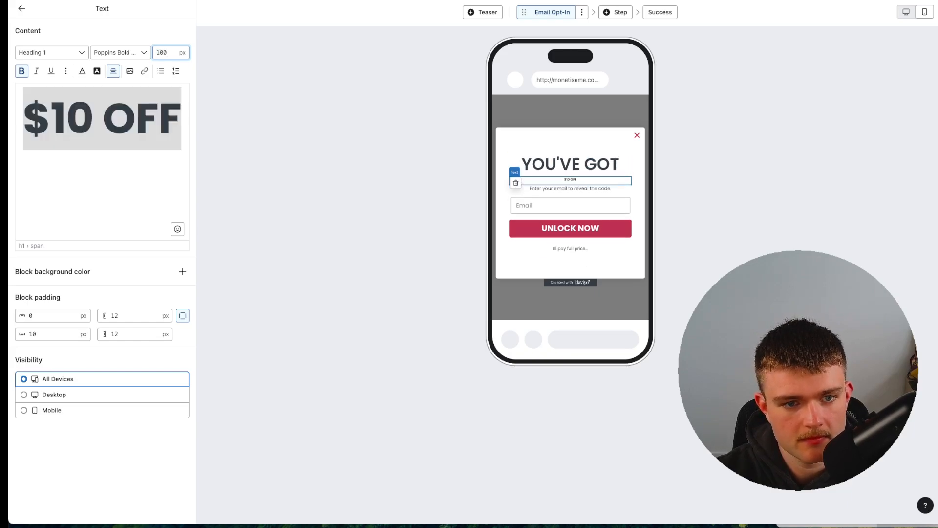
double_click(160, 53)
type("95")
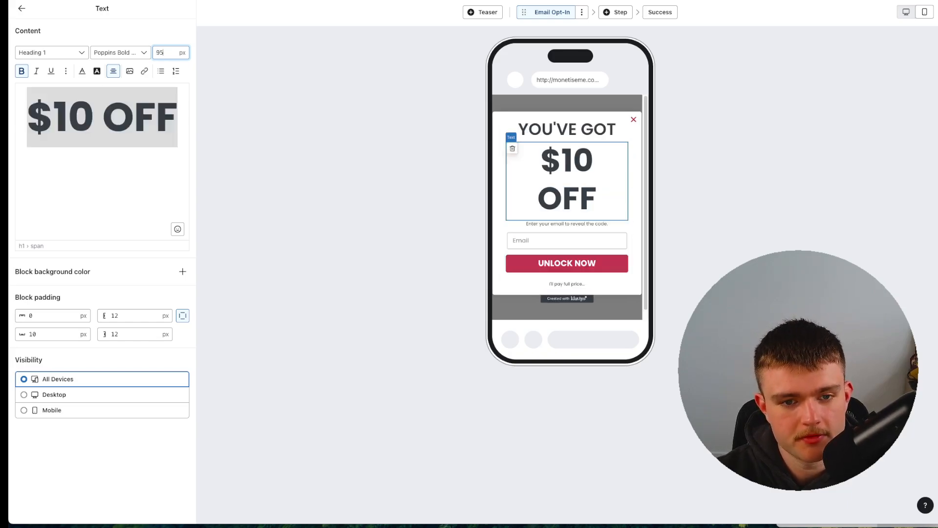
double_click(160, 53)
type("91")
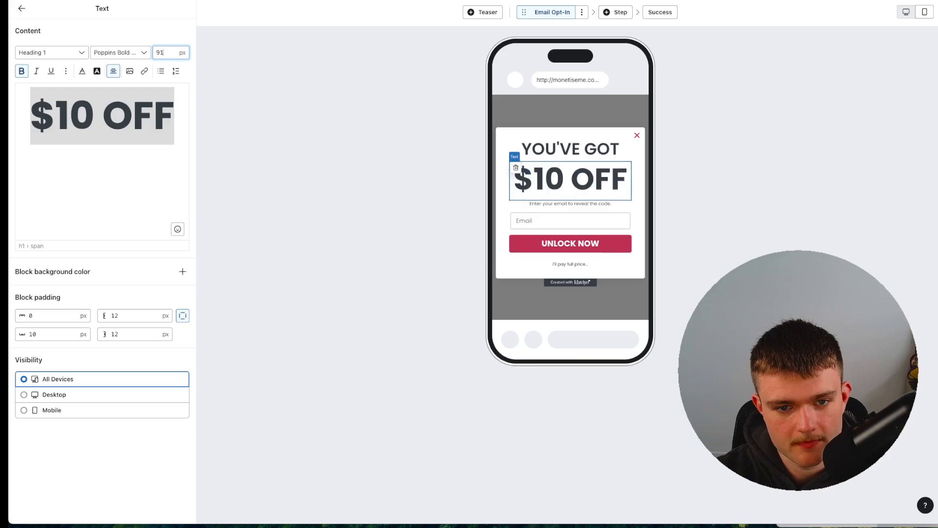
left_click(21, 8)
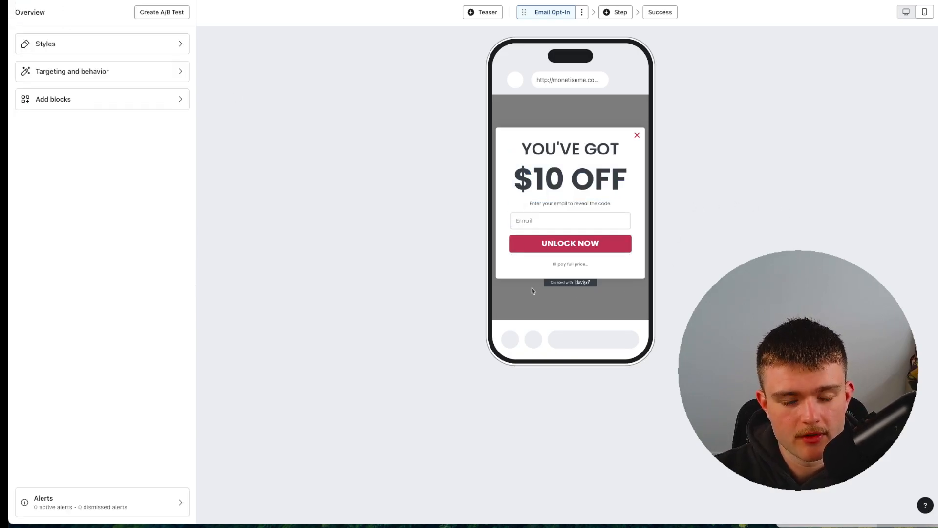
Try different background colours for the form in its styles, such as purple 2E2166, green 21663F and dark red 662121.
left_click(78, 73)
left_click(21, 8)
left_click(85, 46)
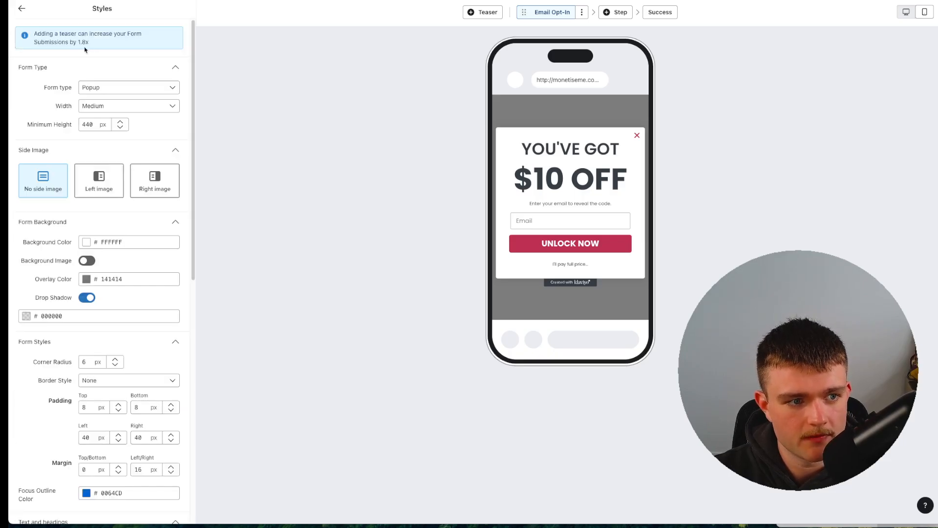
scroll(110, 223, "down", 1)
scroll(98, 217, "down", 3)
scroll(132, 195, "up", 4)
left_click(114, 244)
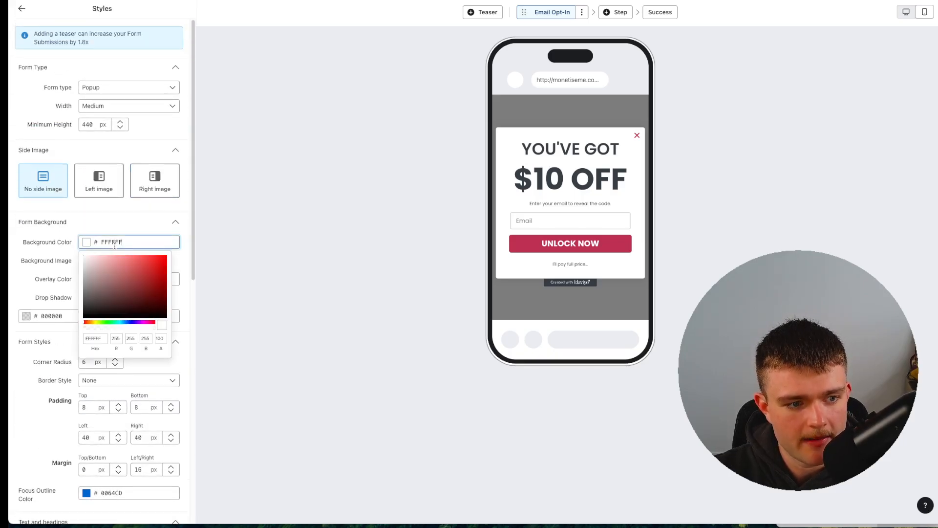
left_click_drag(113, 291, 193, 251)
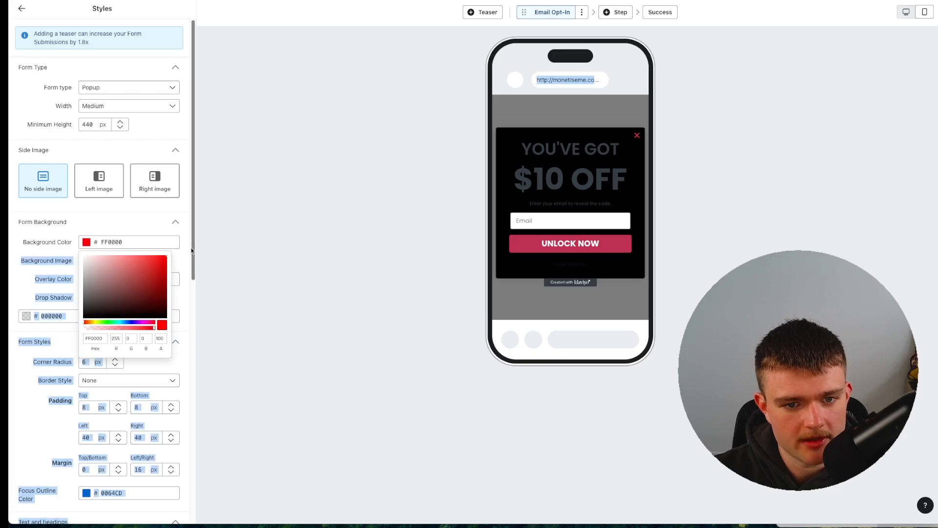
left_click(139, 293)
left_click(133, 322)
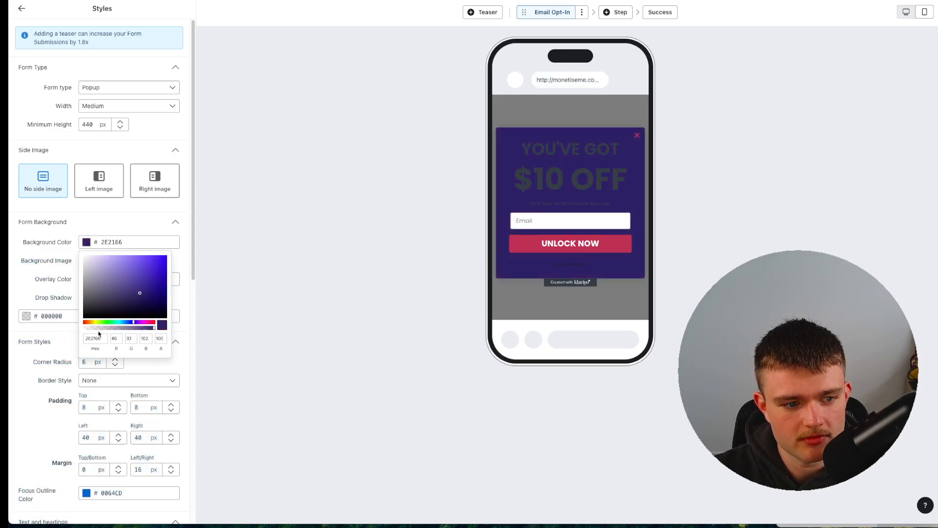
left_click(113, 323)
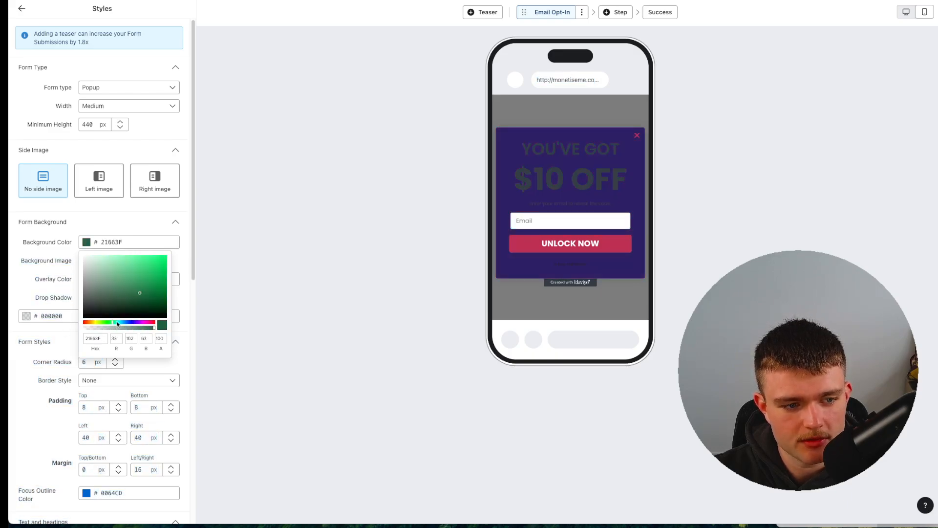
left_click(92, 323)
left_click(84, 323)
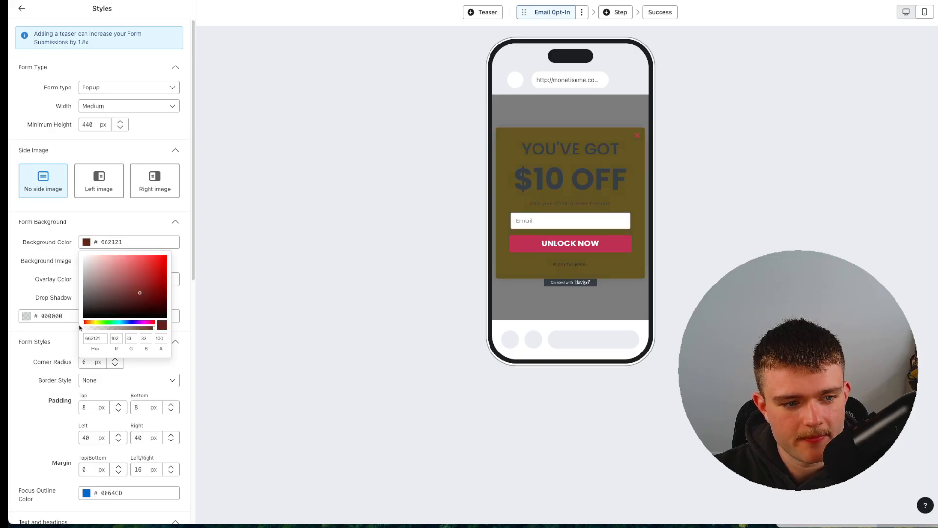
left_click_drag(89, 330, 79, 329)
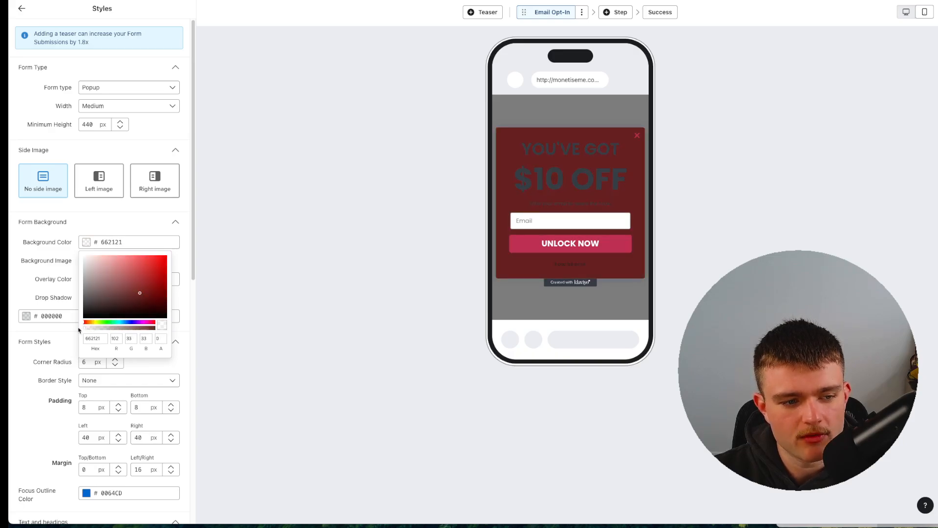
Restore the form's background colour to white FFFFFF at full opacity.
left_click_drag(99, 280, 84, 256)
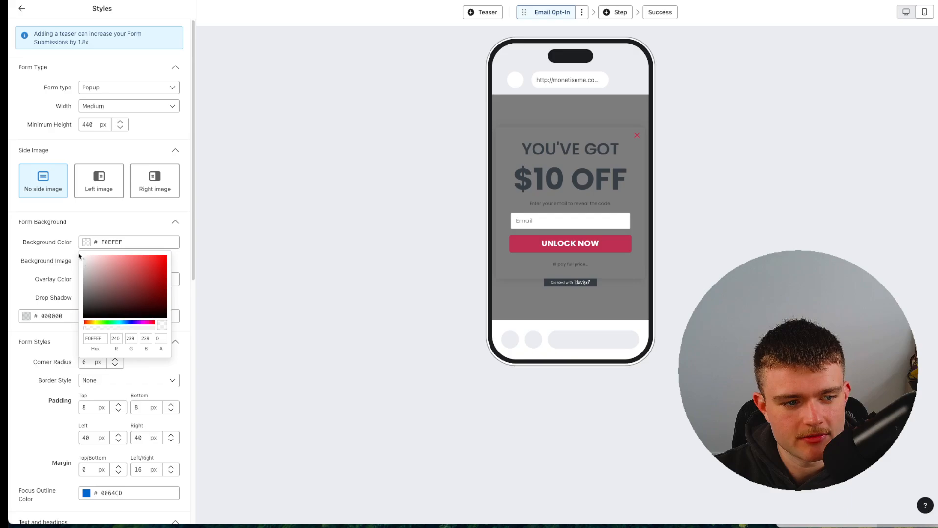
left_click(151, 329)
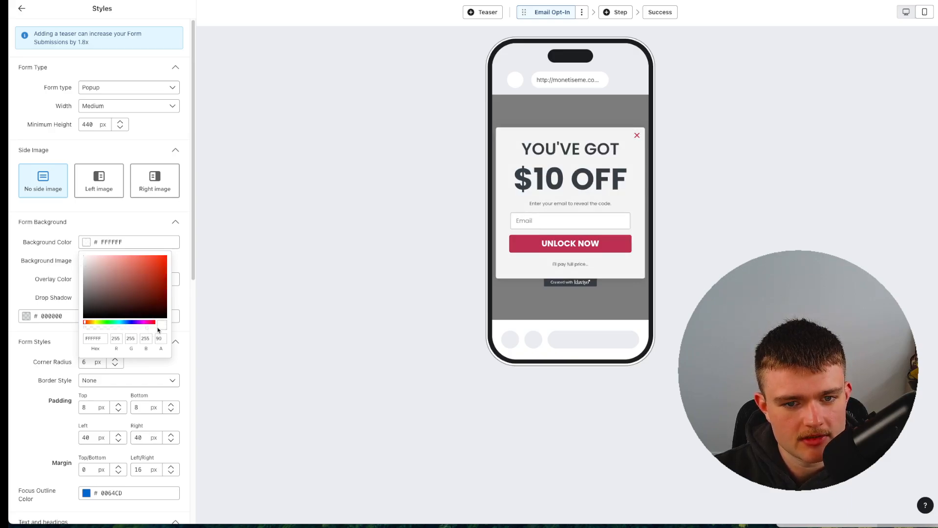
left_click_drag(158, 329, 164, 330)
Change the text colour of the "$10 OFF" heading to orange FD8001.
left_click(527, 171)
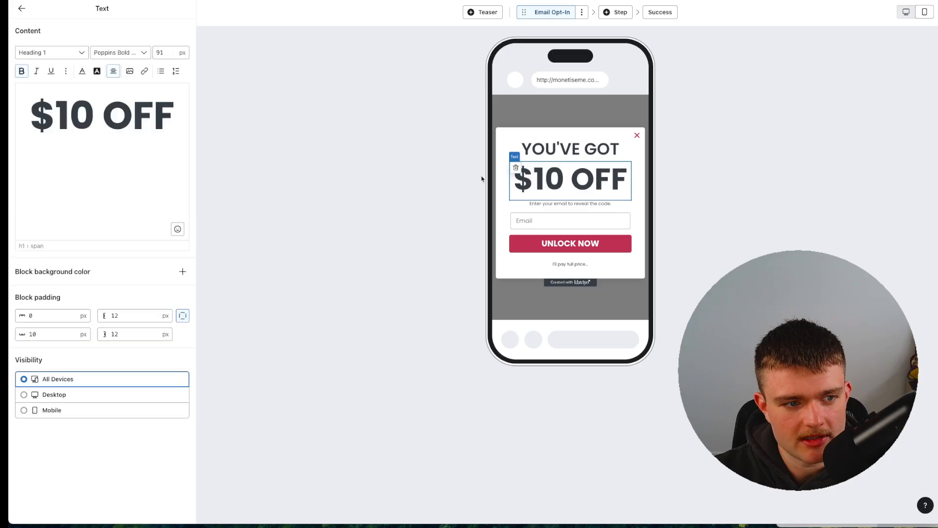
left_click(104, 115)
key("ctrl+a")
left_click(82, 71)
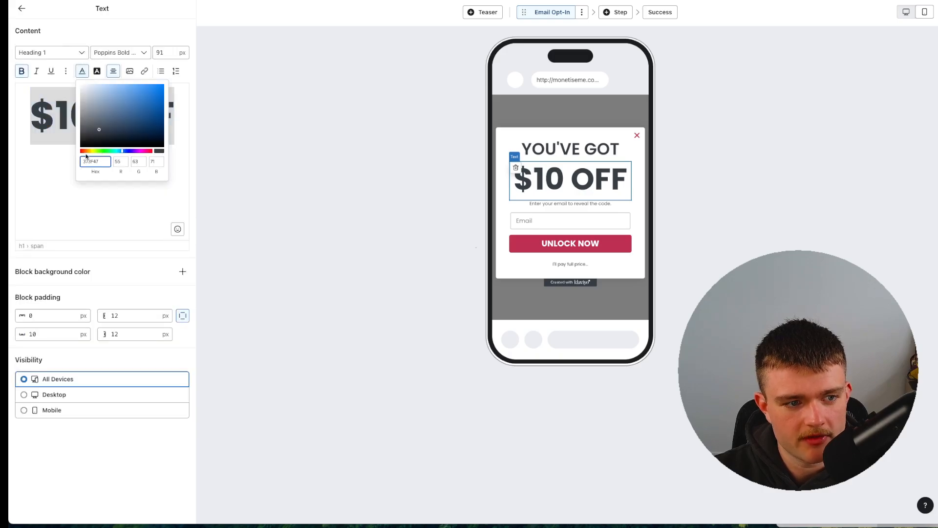
left_click(86, 153)
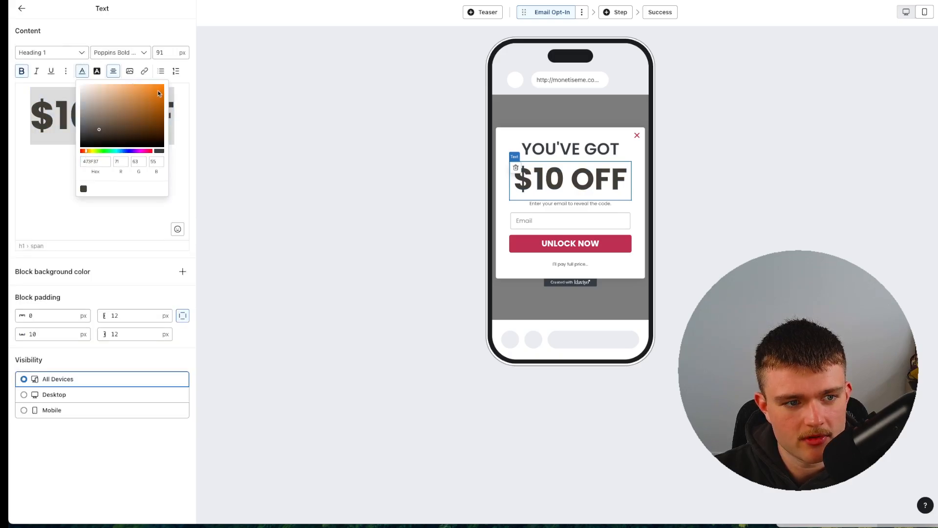
left_click_drag(159, 93, 164, 85)
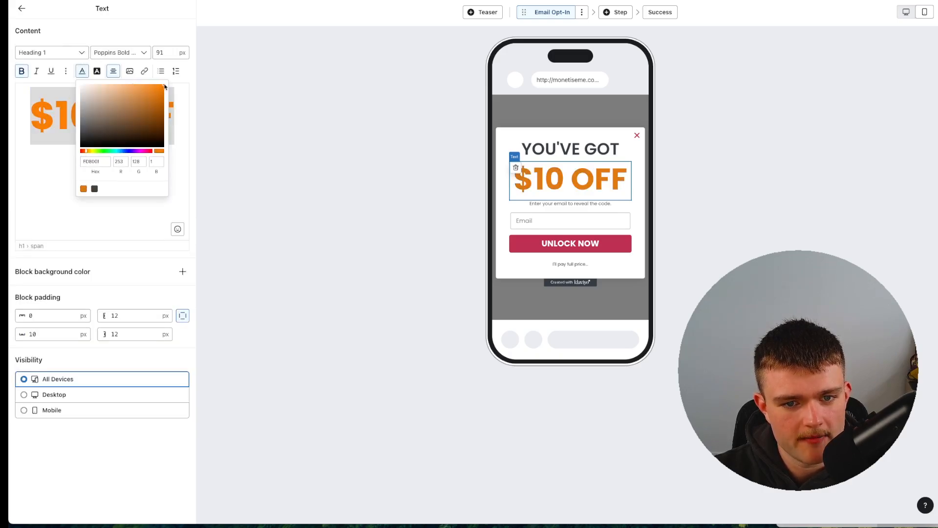
Copy the "$10 OFF" heading's orange colour code FF8100 and apply it as the UNLOCK NOW button's background colour.
left_click(578, 239)
left_click(602, 179)
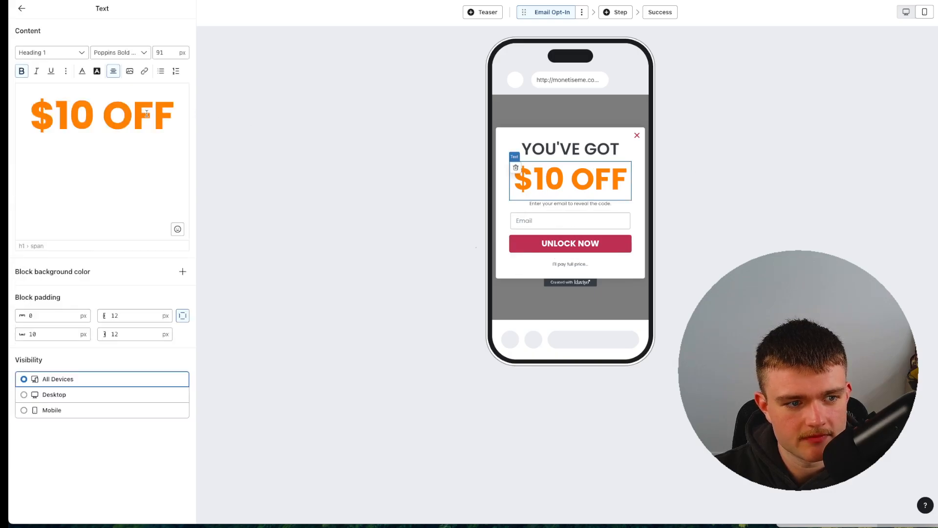
triple_click(146, 114)
left_click(82, 71)
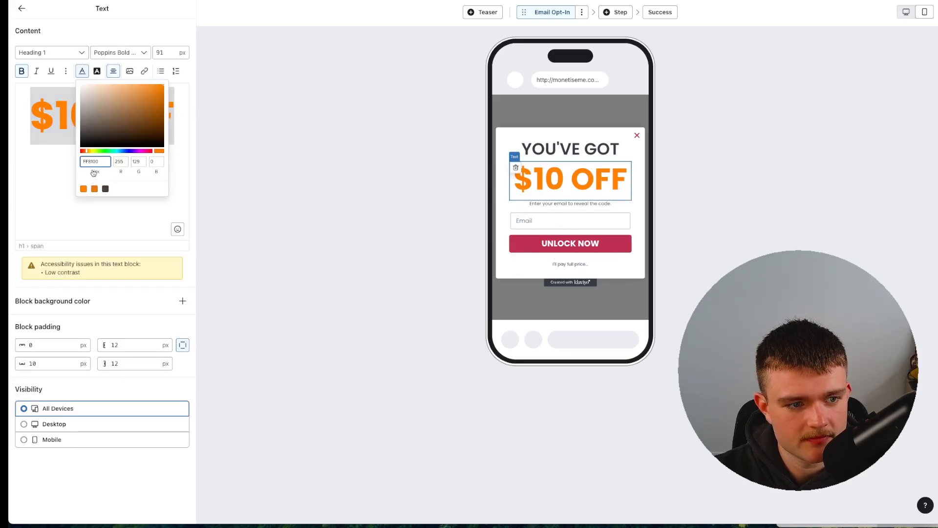
double_click(93, 163)
key("super+c")
left_click(513, 243)
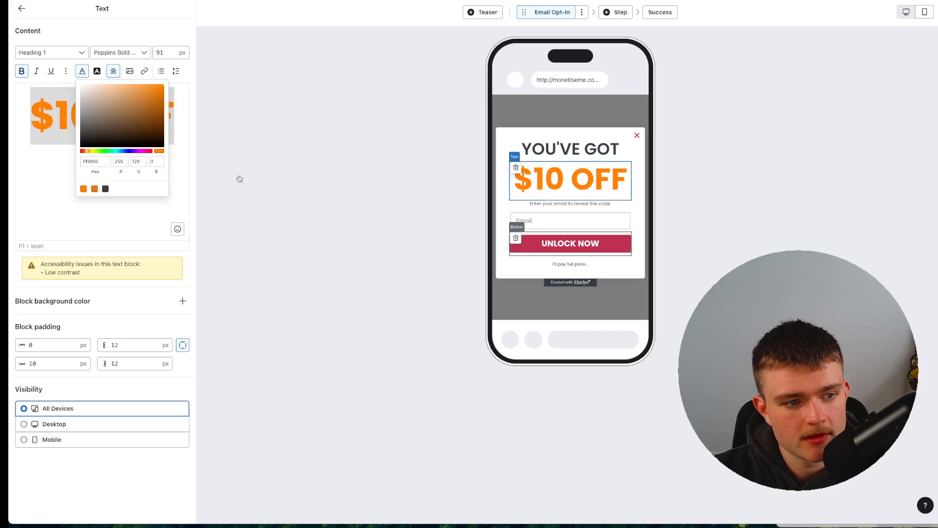
key("super+v")
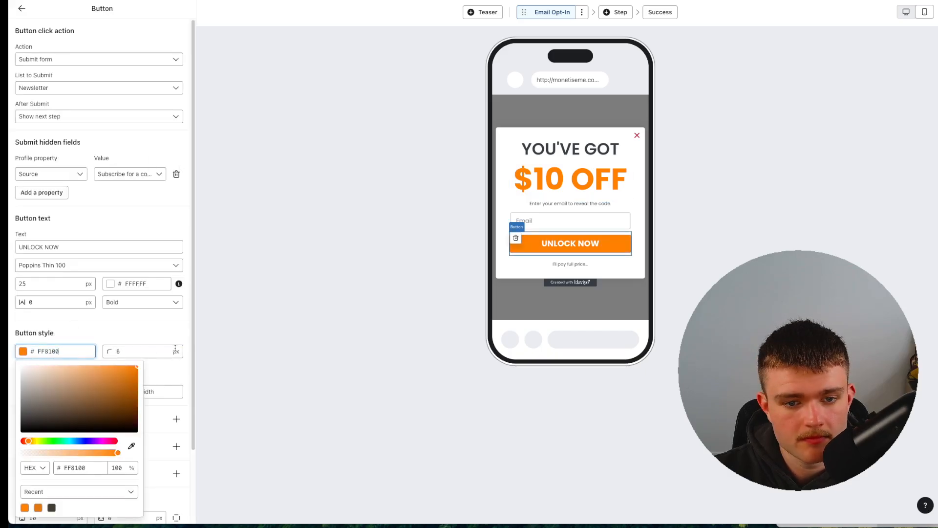
left_click(173, 325)
Set the form's close icon to size 25 px and colour FF8100, and return to the form overview.
left_click(637, 135)
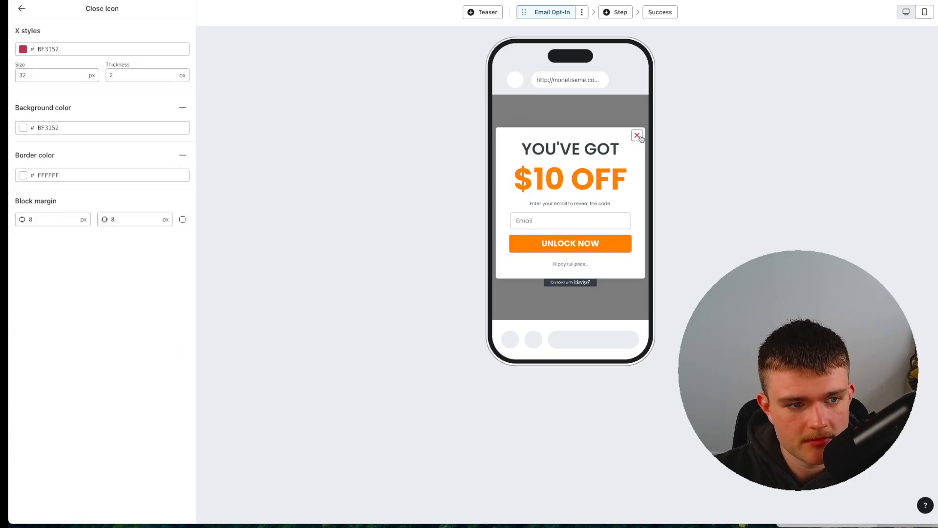
double_click(60, 70)
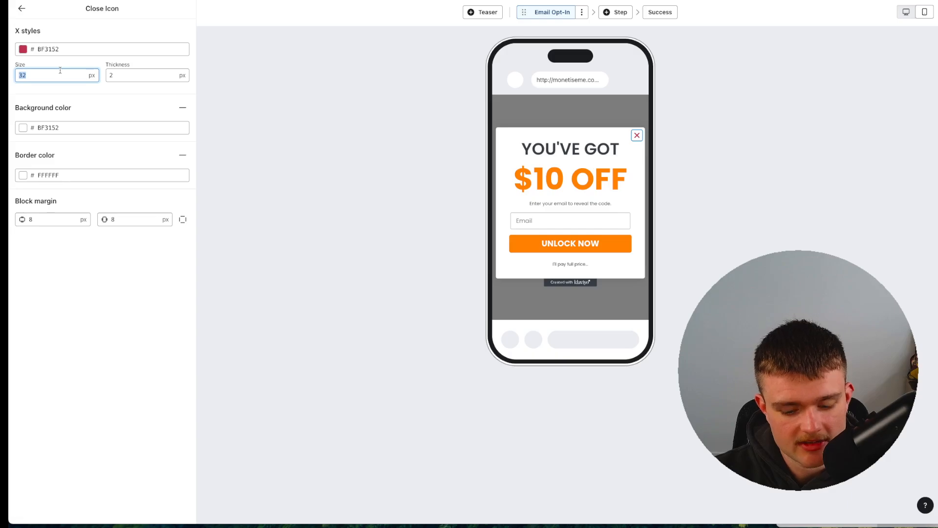
type("25")
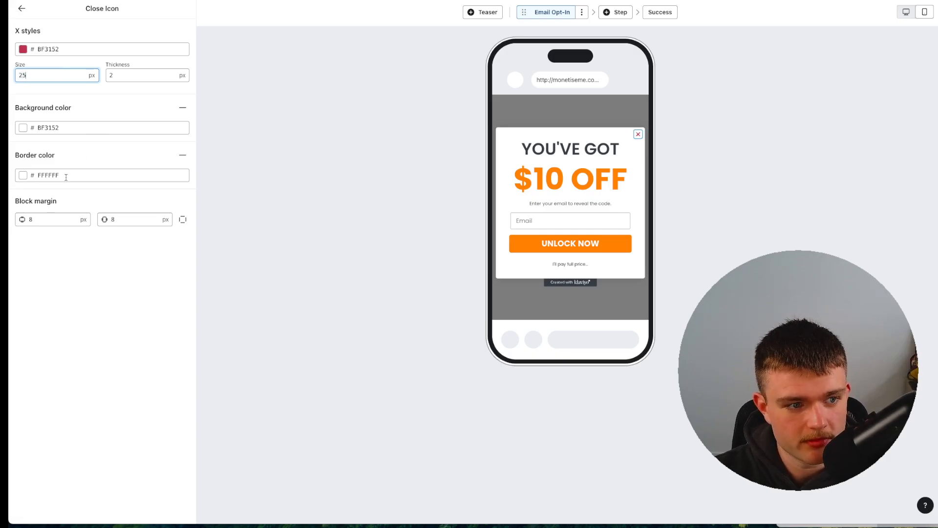
double_click(75, 49)
key("super+v")
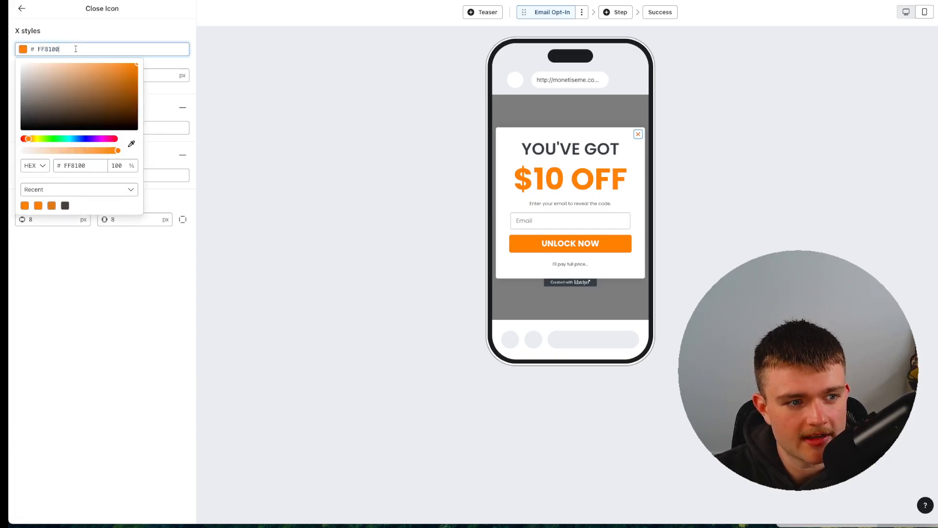
left_click(110, 29)
left_click(22, 9)
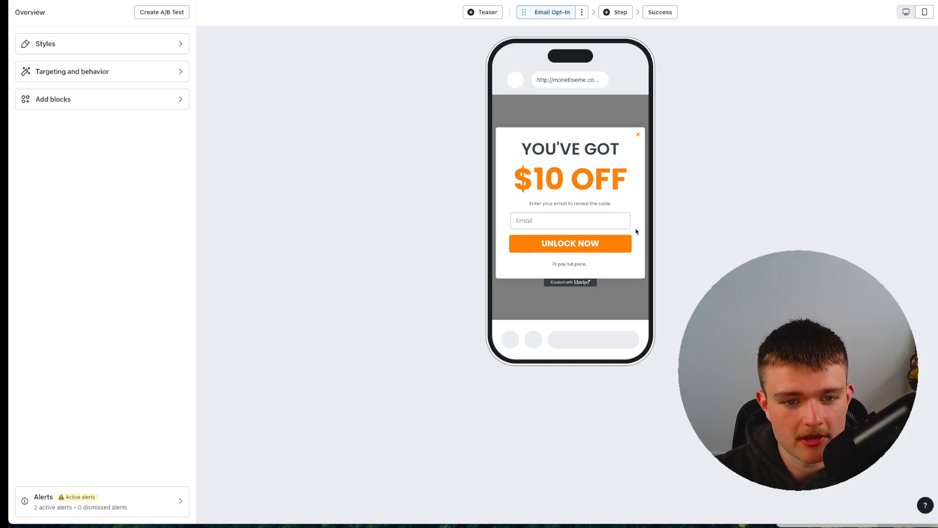
left_click(586, 203)
triple_click(94, 93)
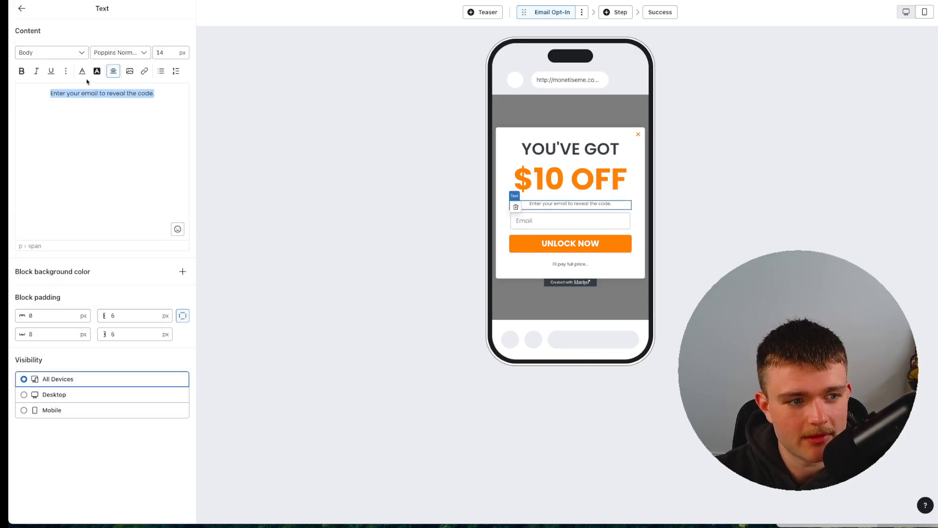
left_click(82, 70)
left_click(55, 167)
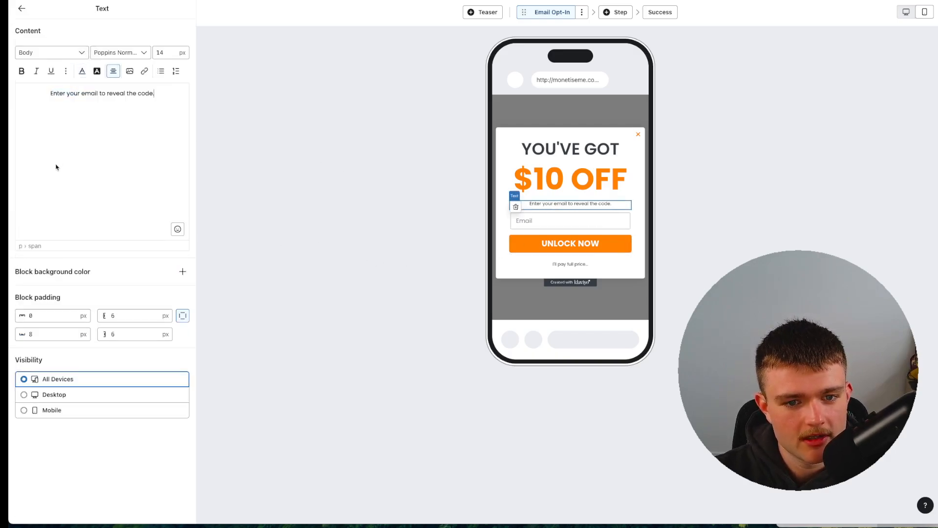
left_click(22, 8)
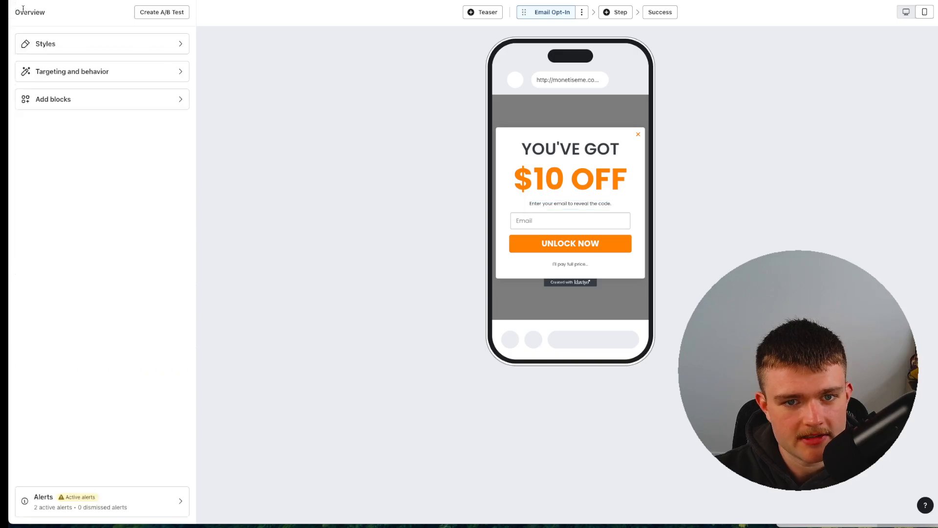
View the form's Success step and return to the Email Opt-In step.
left_click(660, 12)
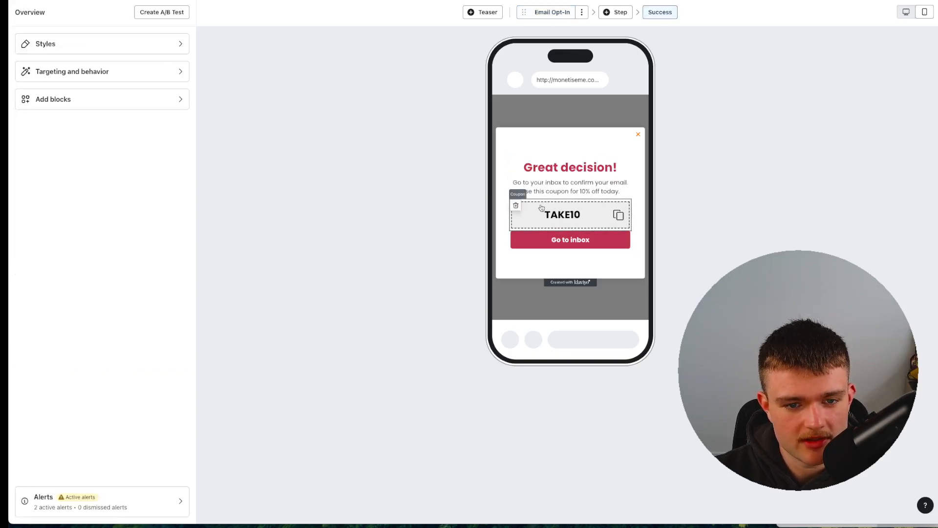
left_click(569, 167)
left_click(545, 11)
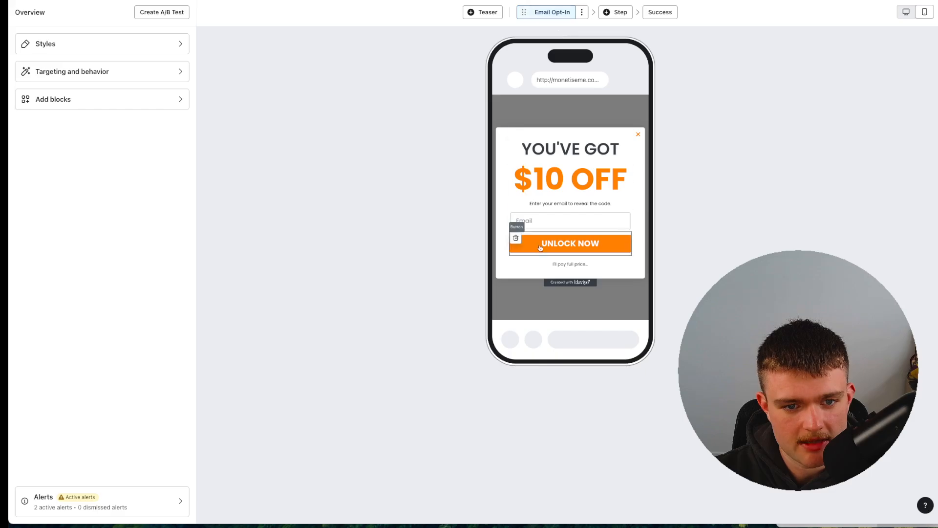
left_click(581, 11)
left_click(582, 12)
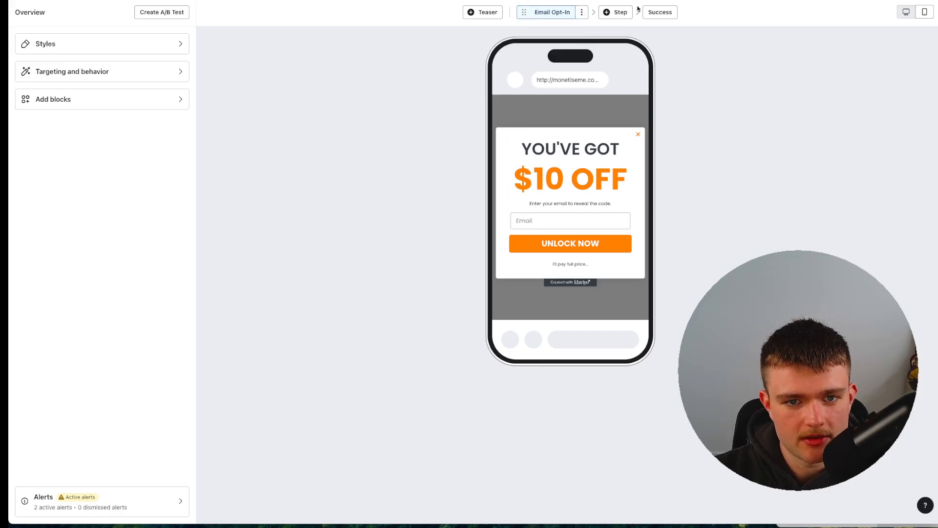
Add a blank step to the form and place it before the Email Opt-In step.
left_click(615, 12)
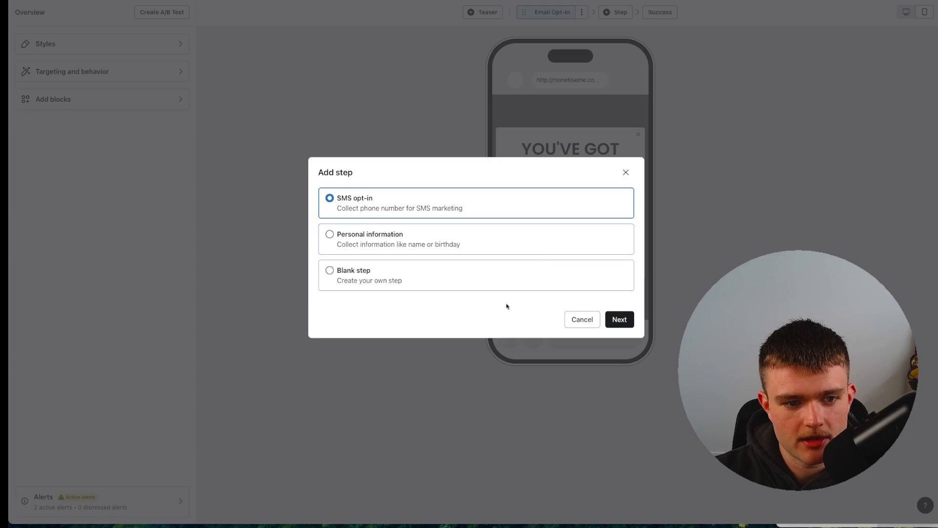
left_click(481, 289)
left_click(602, 319)
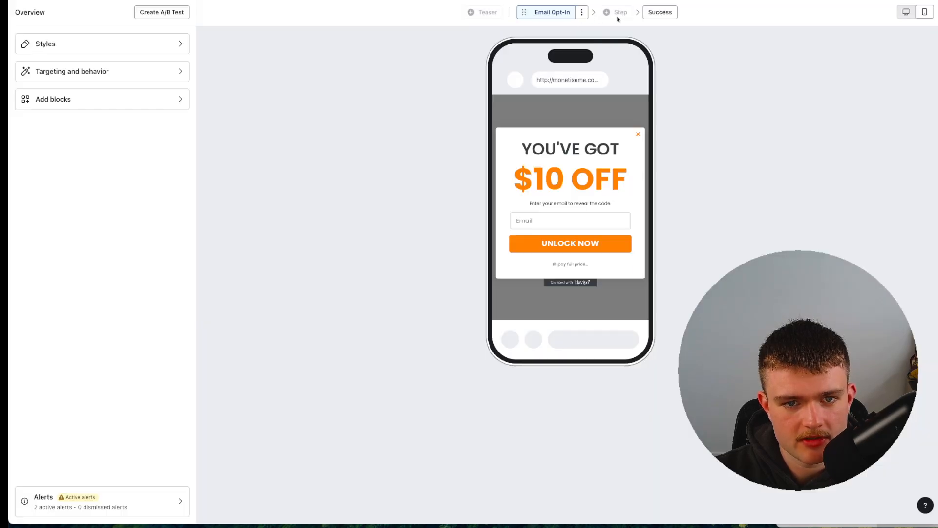
left_click_drag(621, 15, 540, 15)
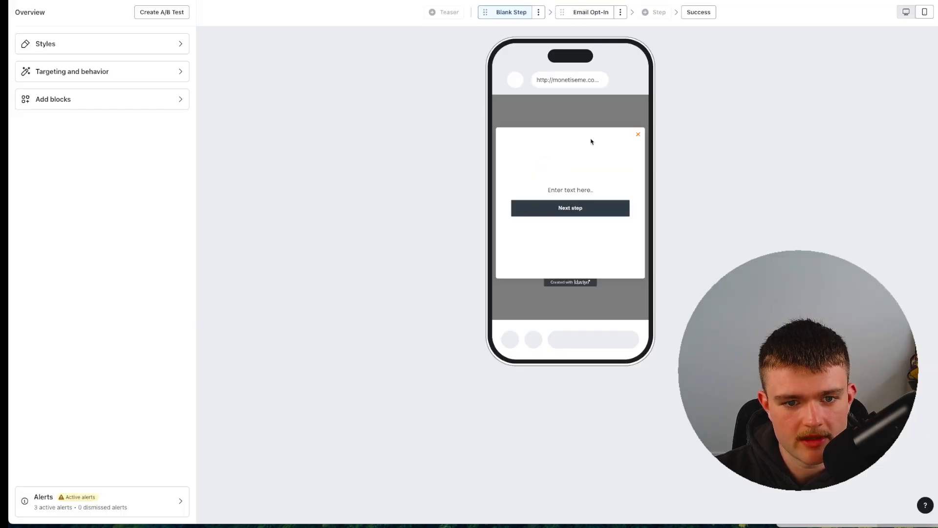
Replace the blank step's placeholder text with "YOU'VE GOT" and "$10 OFF" on two lines.
left_click(576, 189)
triple_click(122, 96)
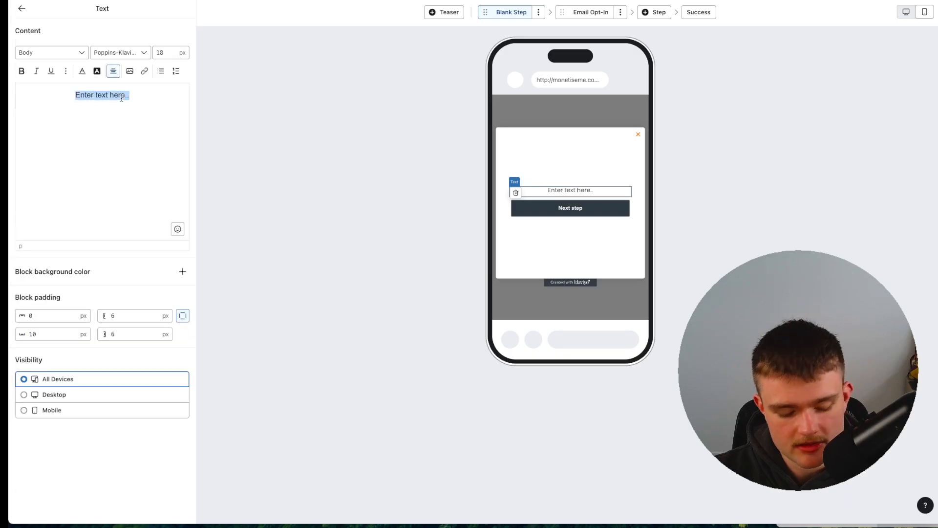
type("YOU'VE GOT")
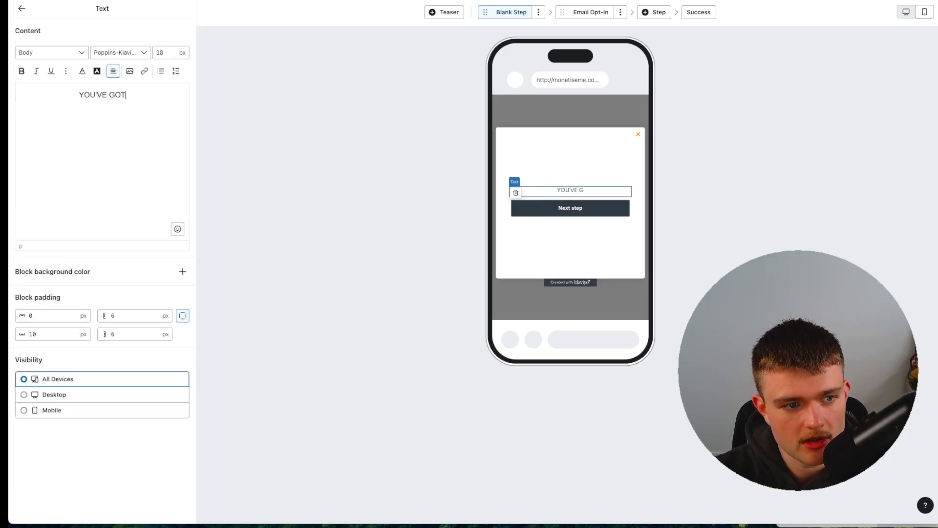
key("Return")
type("$1")
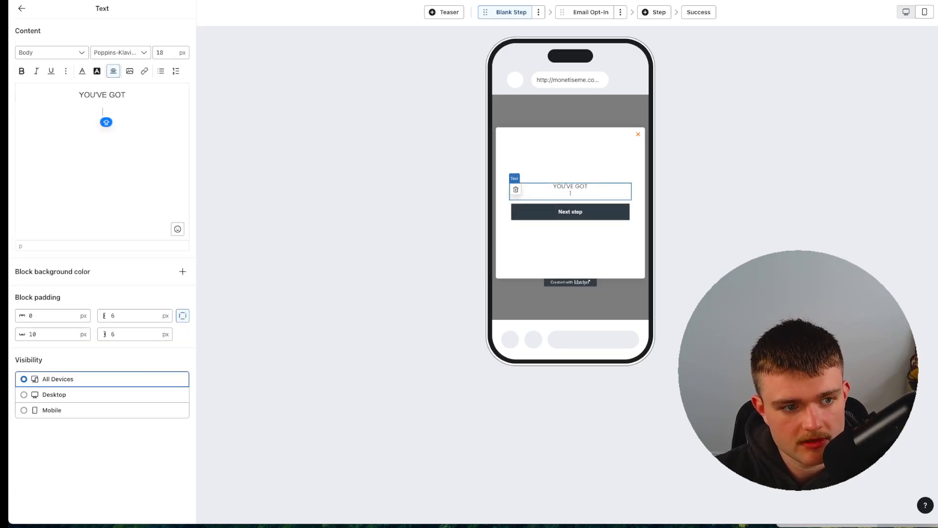
type("0 OFF")
Set the blank step's text to 50 px, enlarge its "$10 OFF" line to 100 px, and return to the overview.
key("ctrl+a")
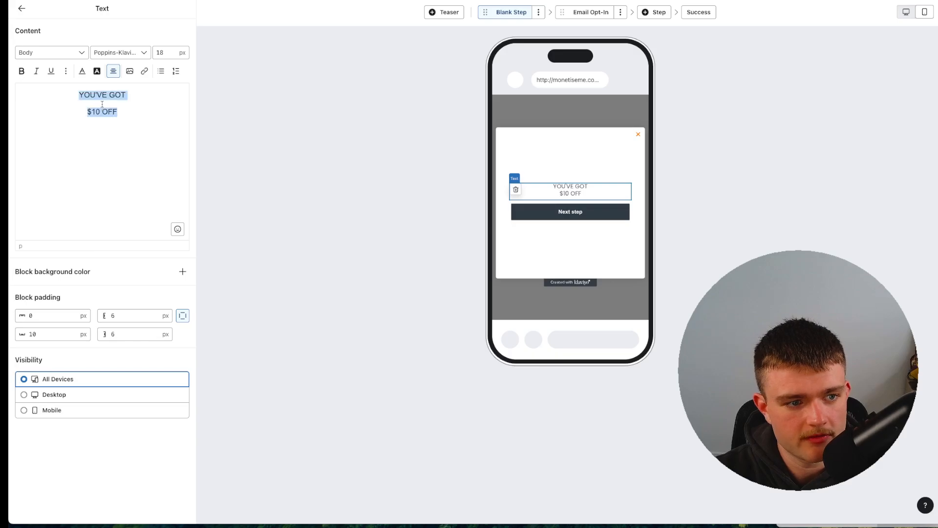
double_click(162, 53)
type("50")
triple_click(103, 103)
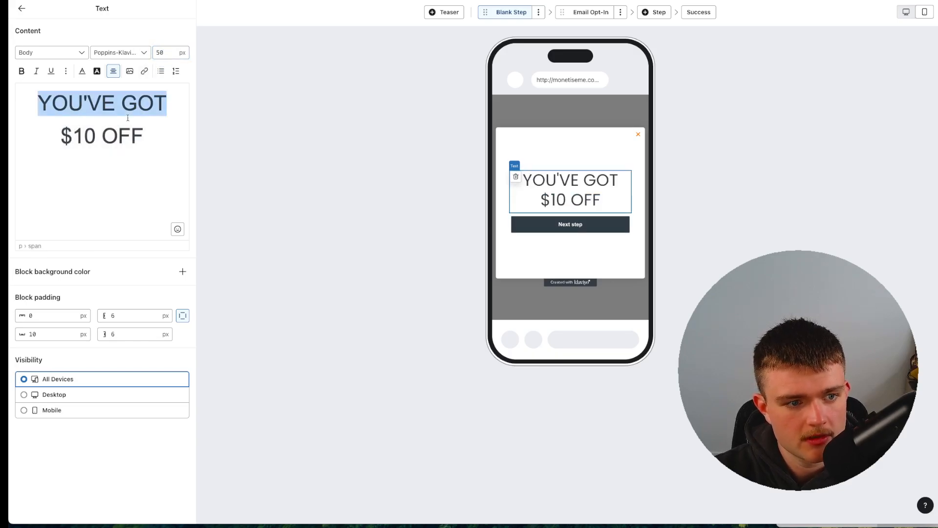
triple_click(116, 132)
double_click(161, 53)
type("100")
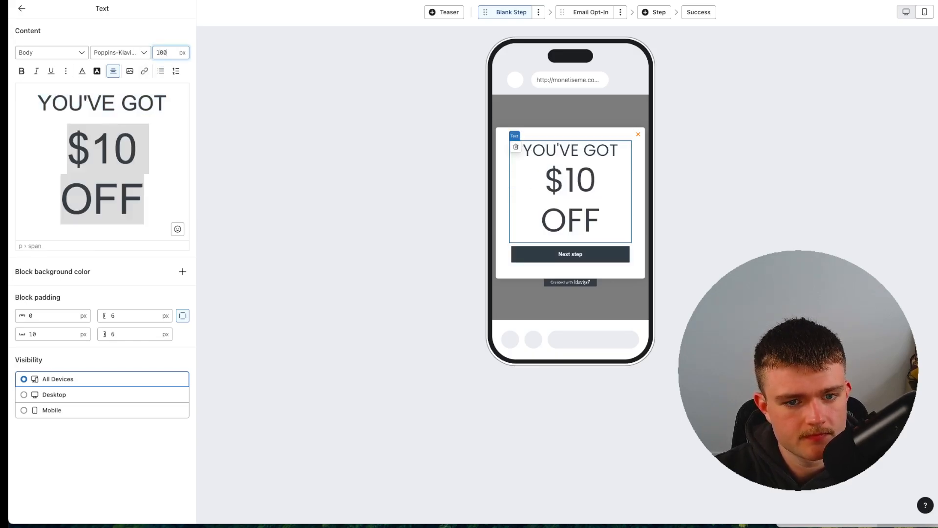
left_click(22, 8)
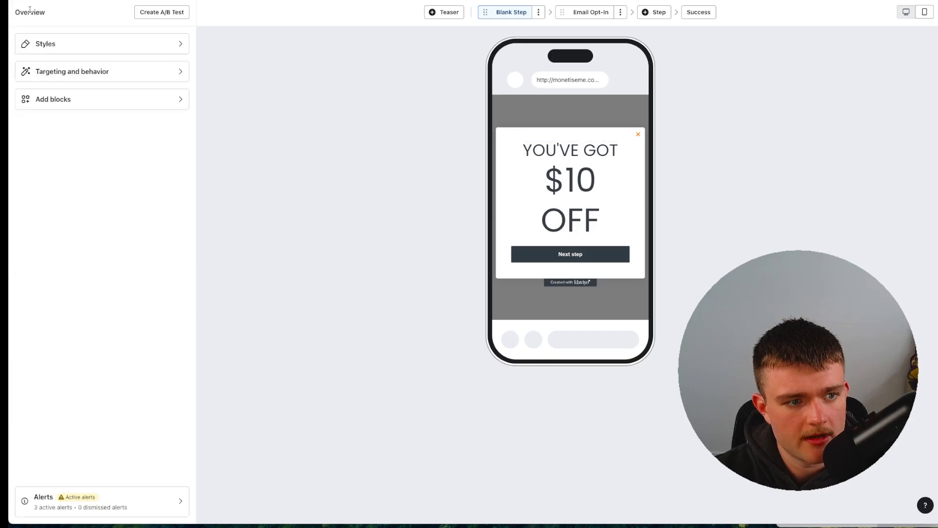
Set the form's left and right padding to 20 px in its styles.
left_click(92, 49)
scroll(137, 252, "down", 5)
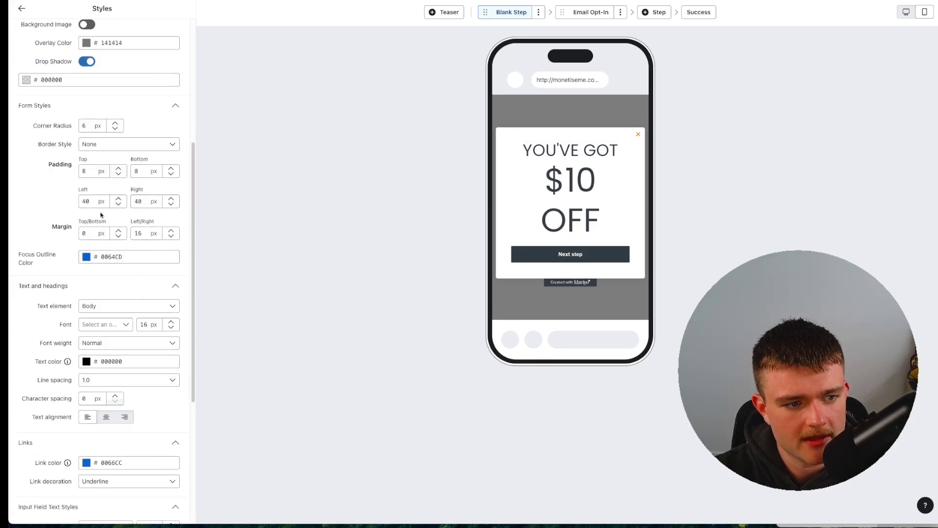
scroll(100, 213, "up", 5)
scroll(102, 292, "down", 2)
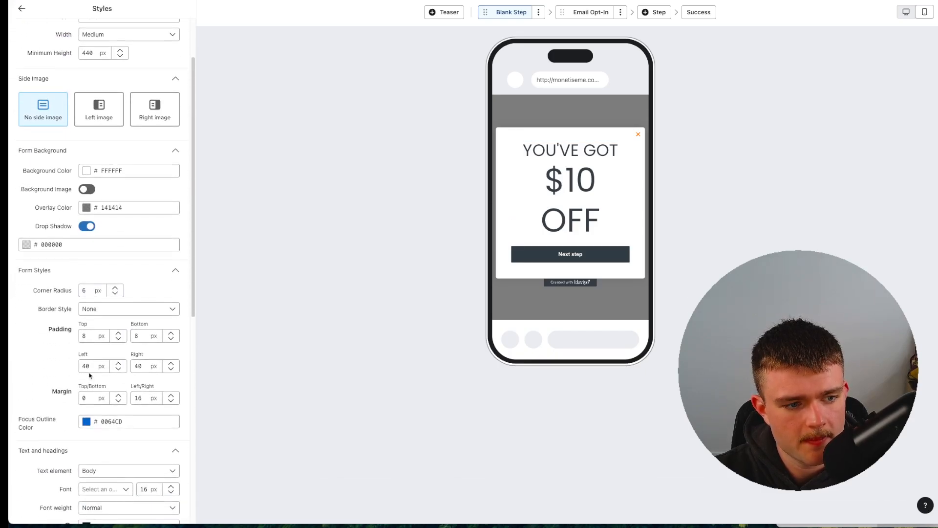
type("20")
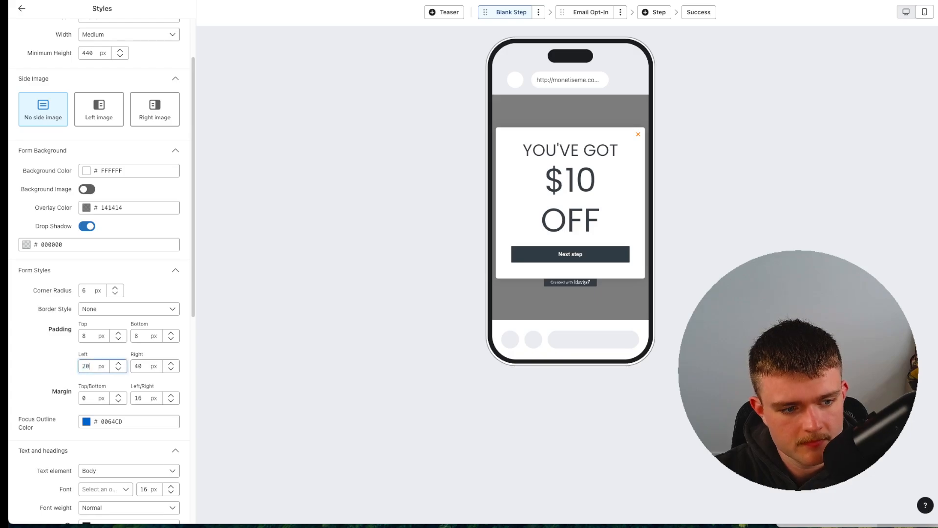
double_click(143, 366)
type("20")
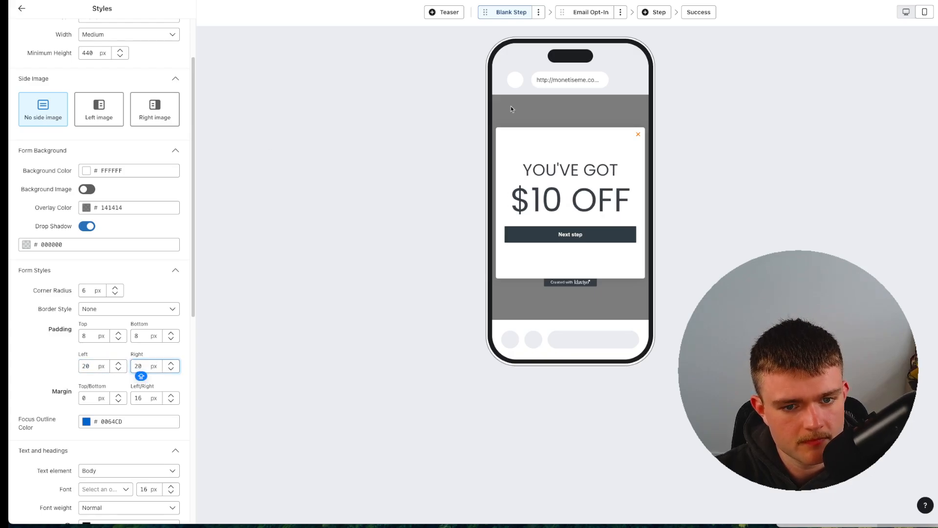
Relabel the blank step's button "UNLOCK NOW" and set its background colour to FF8100.
left_click(566, 239)
left_click(78, 224)
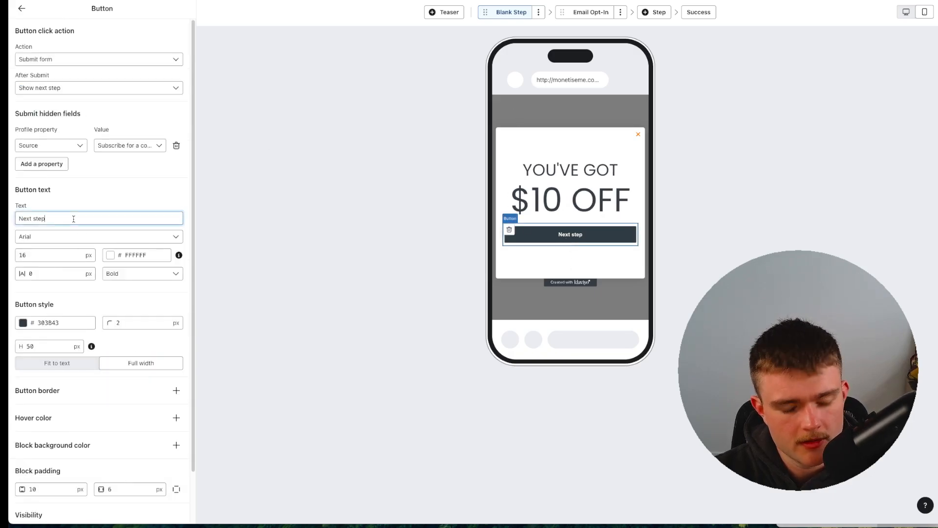
key("ctrl+a")
type("UNLOCK NOW")
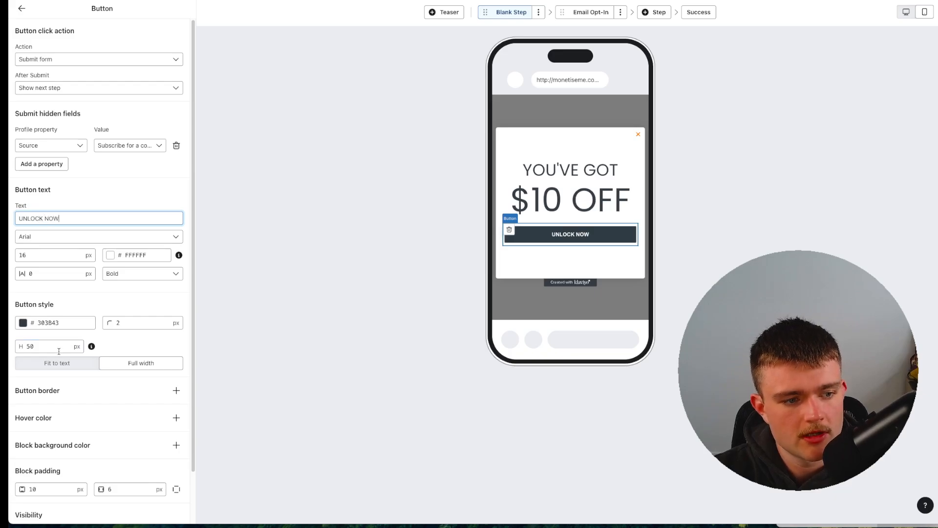
left_click(55, 322)
key("ctrl+a")
type("FF8100")
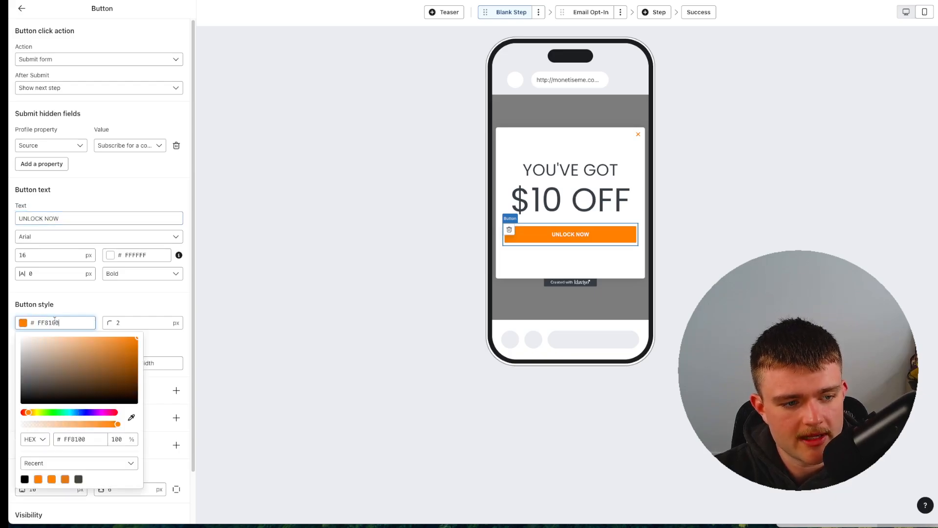
Set the text size of the blank step's UNLOCK NOW button to 25 px.
double_click(58, 255)
type("25")
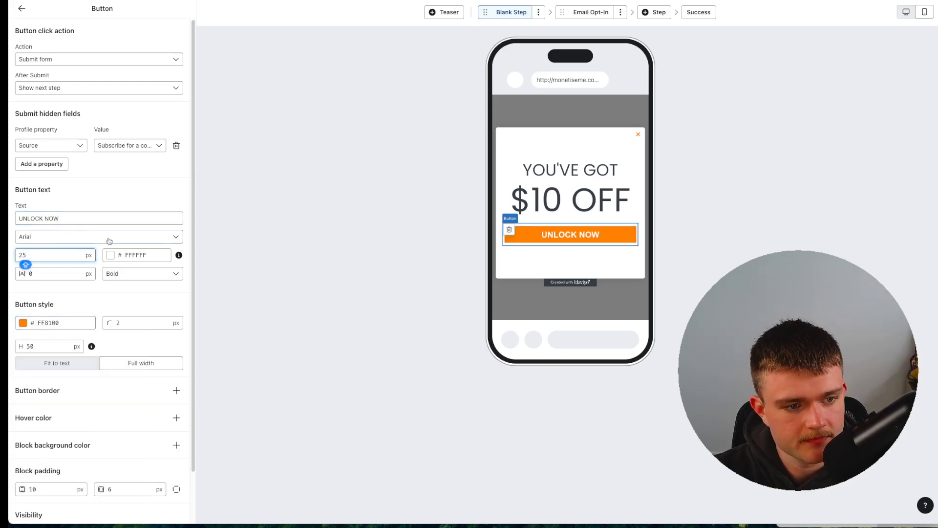
left_click(132, 273)
key("Escape")
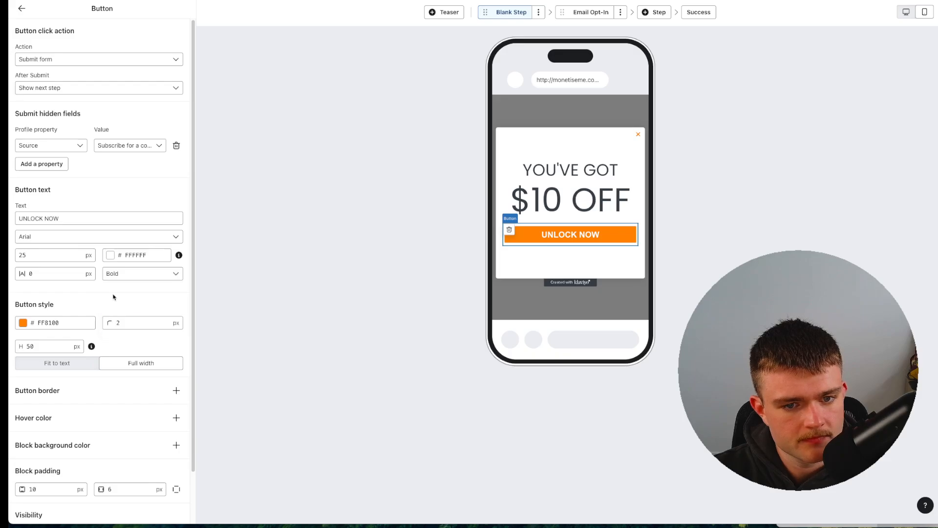
scroll(74, 329, "down", 2)
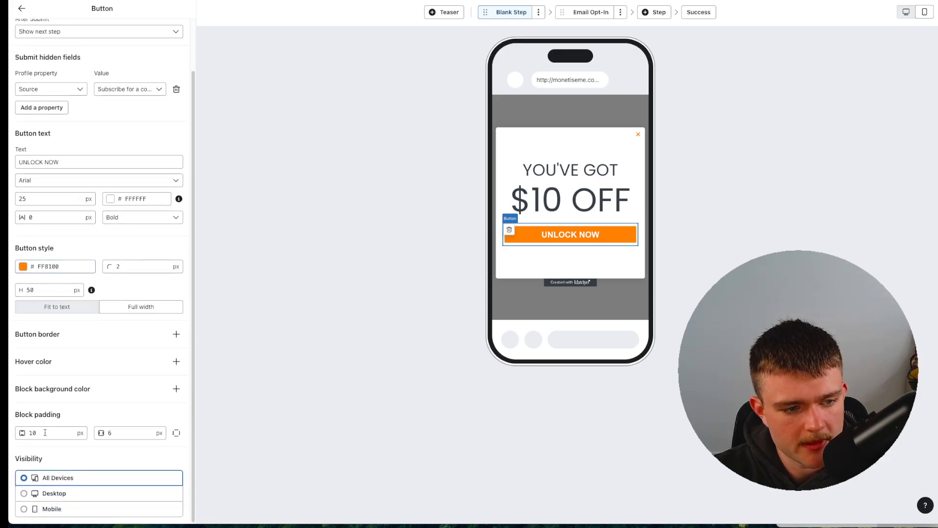
Set the height of the blank step's UNLOCK NOW button to 80 px.
scroll(47, 298, "up", 2)
scroll(47, 325, "down", 2)
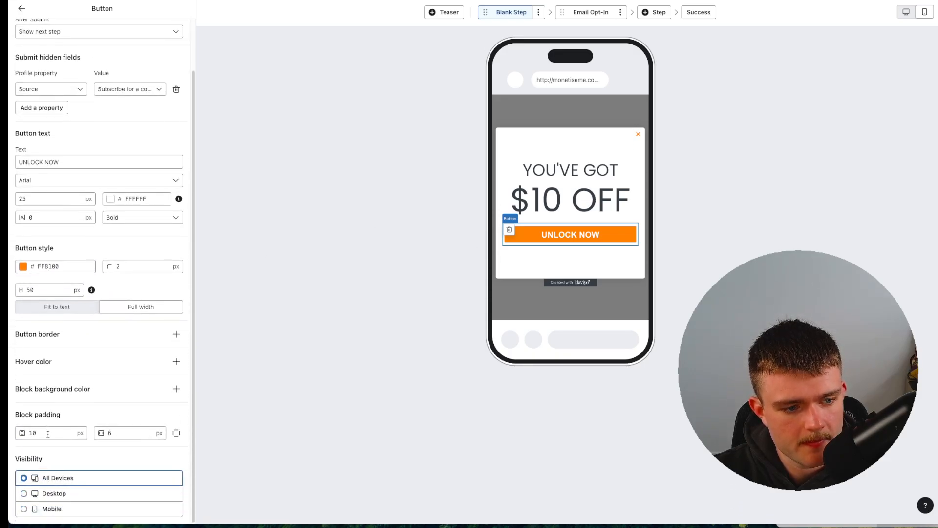
double_click(30, 290)
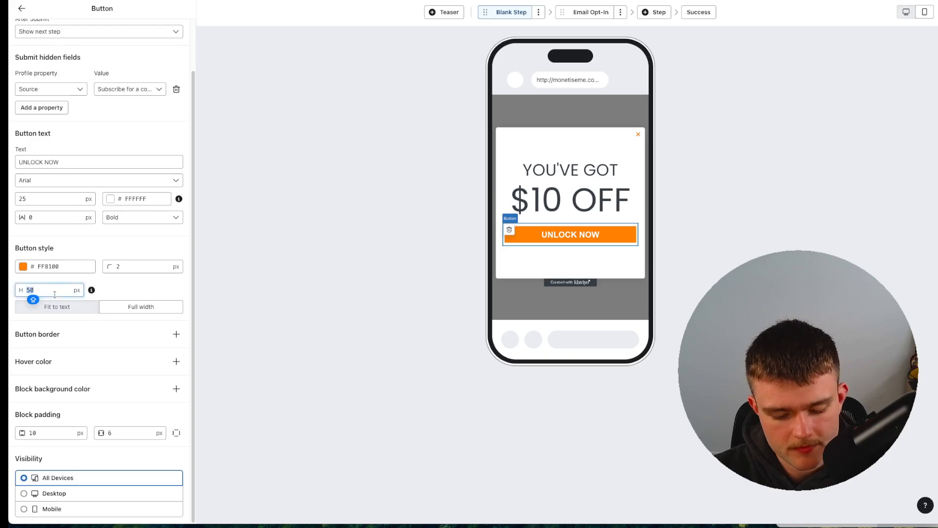
type("80")
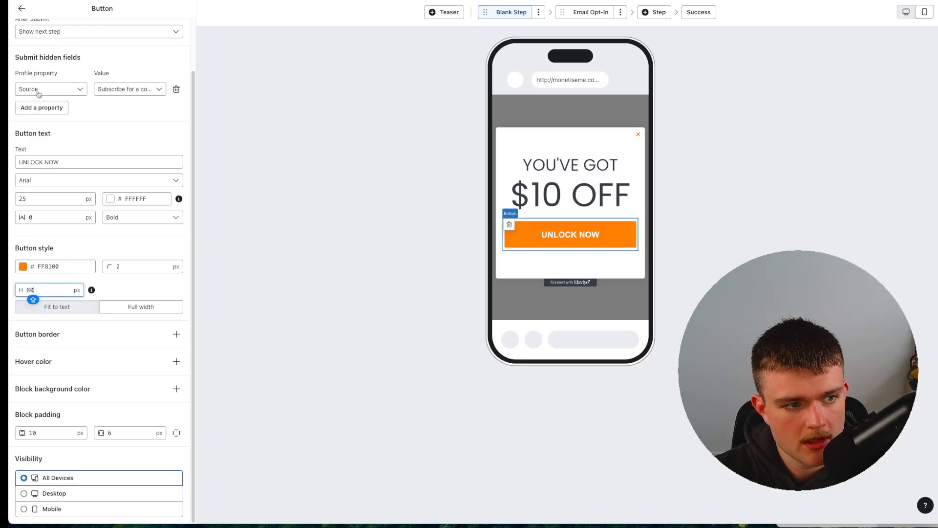
Set the blank step's "$10 OFF" line in Poppins Black 900, colour it black, and return to the overview.
left_click(520, 157)
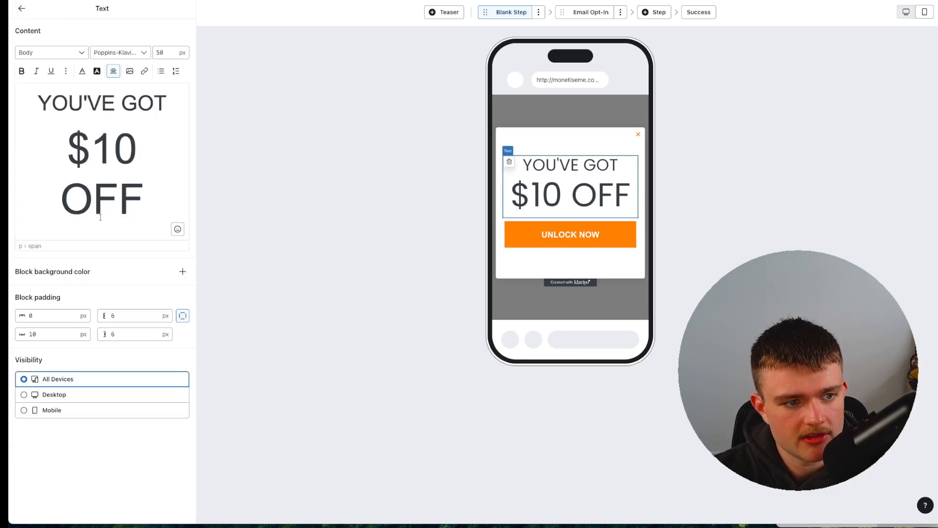
triple_click(107, 180)
left_click(100, 54)
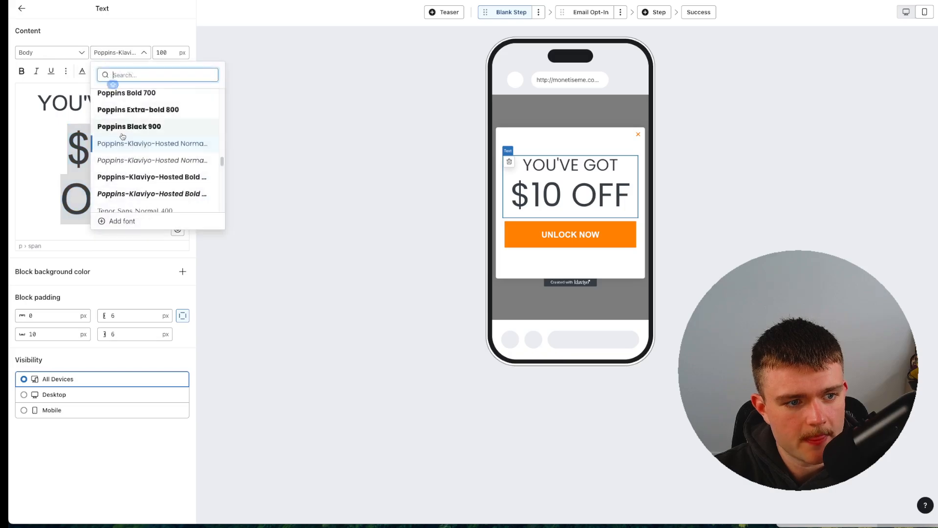
left_click(144, 109)
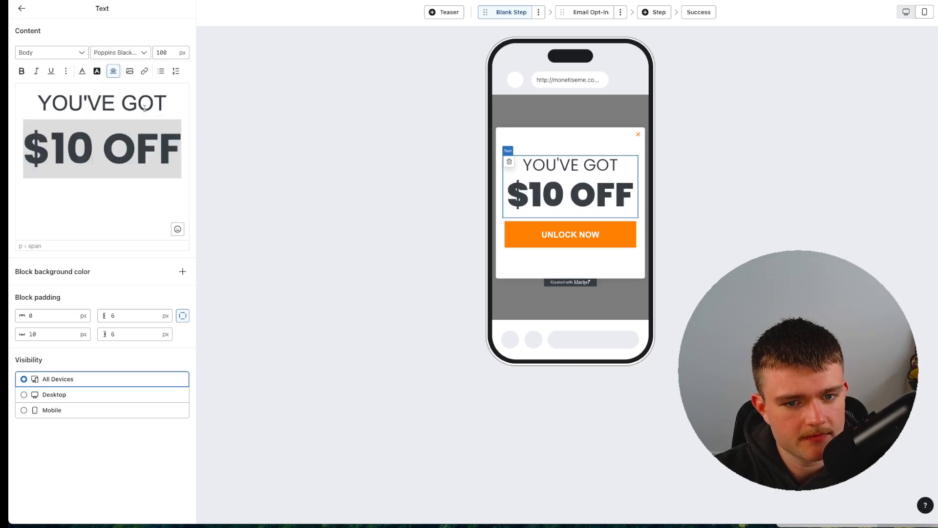
left_click(82, 72)
left_click_drag(94, 129, 51, 172)
left_click(31, 184)
left_click(21, 9)
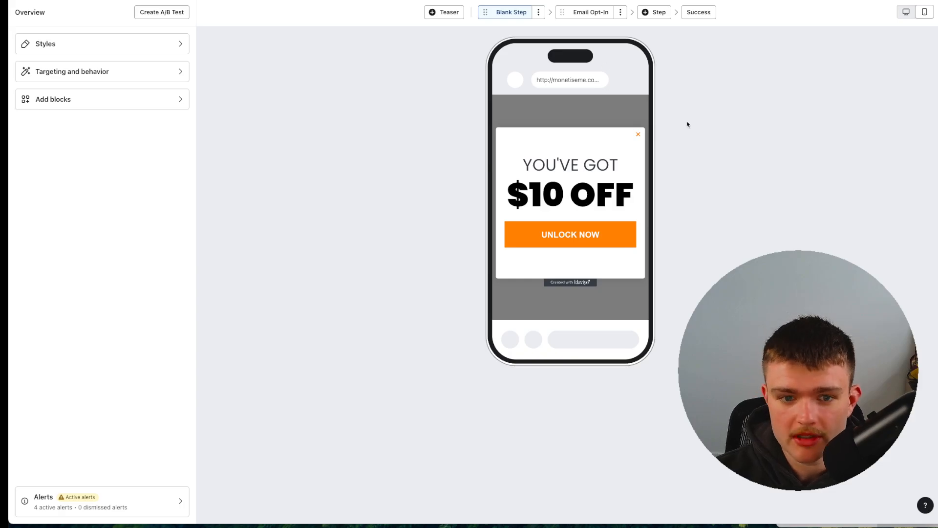
Compare the Blank Step, Email Opt-In and Success screens, and examine the blank step's button settings and the available blocks.
left_click(597, 13)
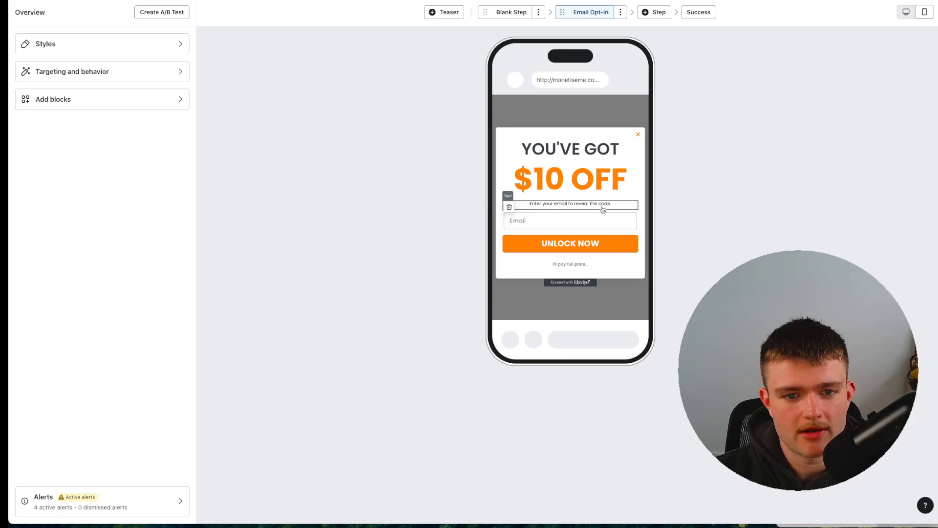
left_click(694, 13)
left_click(531, 13)
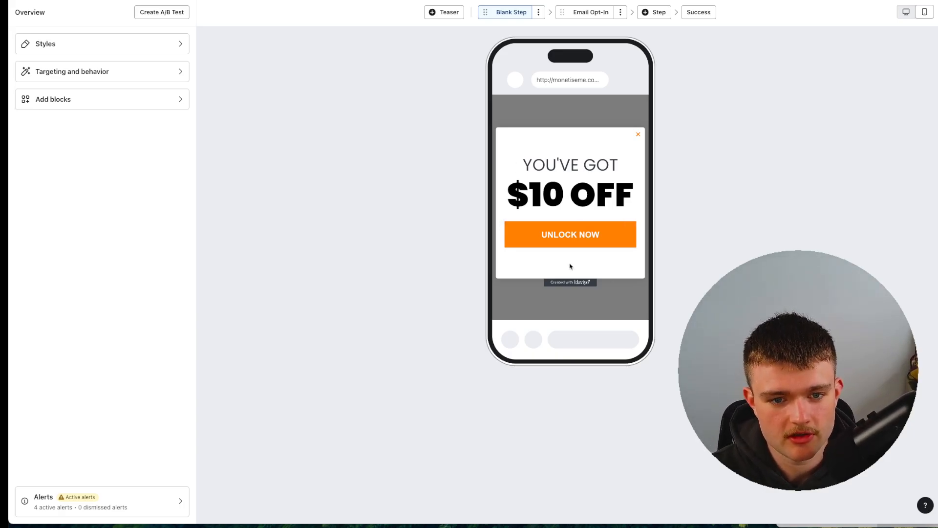
left_click(576, 15)
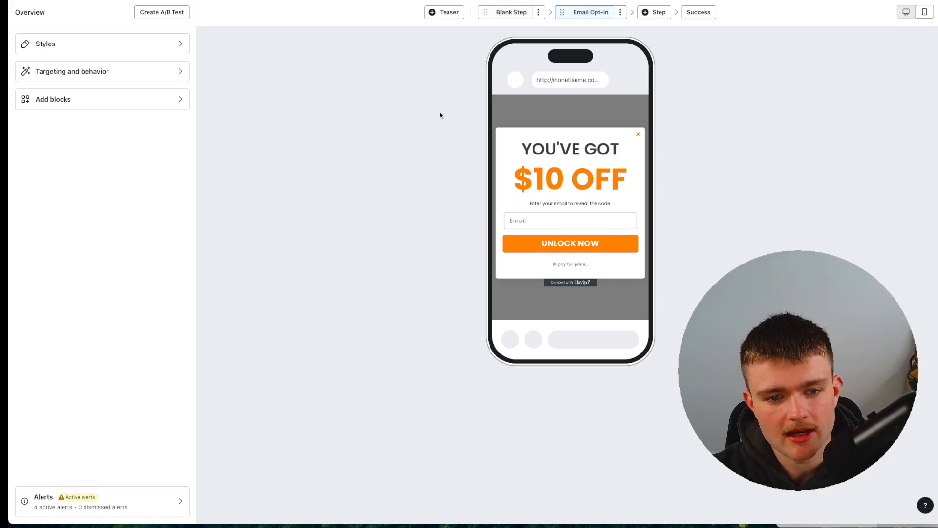
left_click(512, 13)
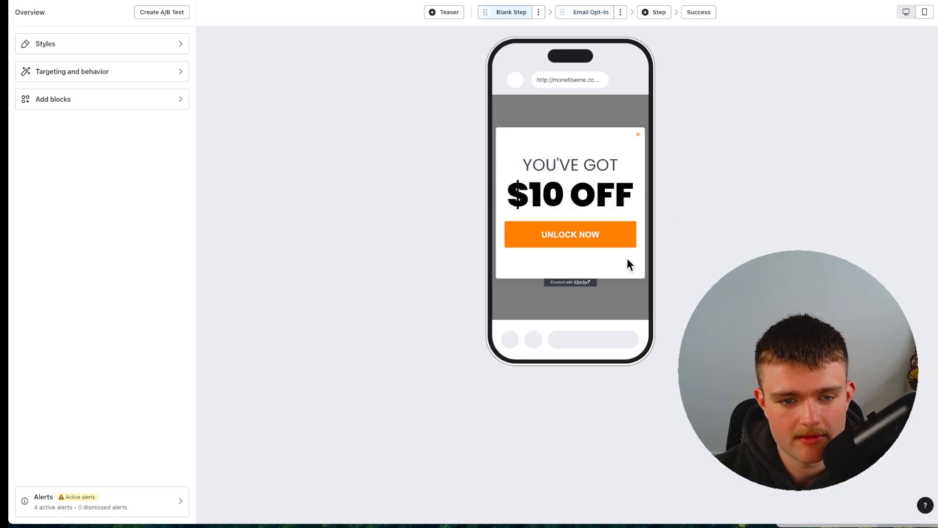
left_click(584, 12)
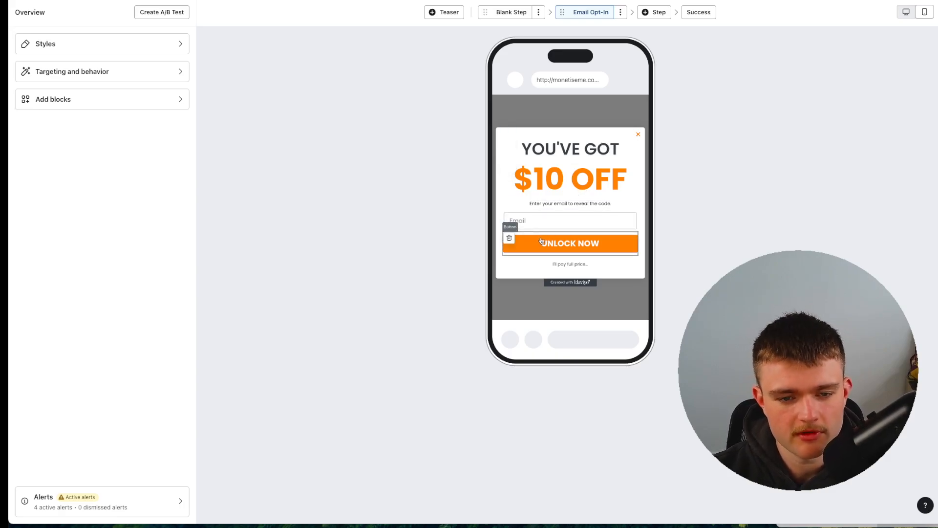
left_click(531, 8)
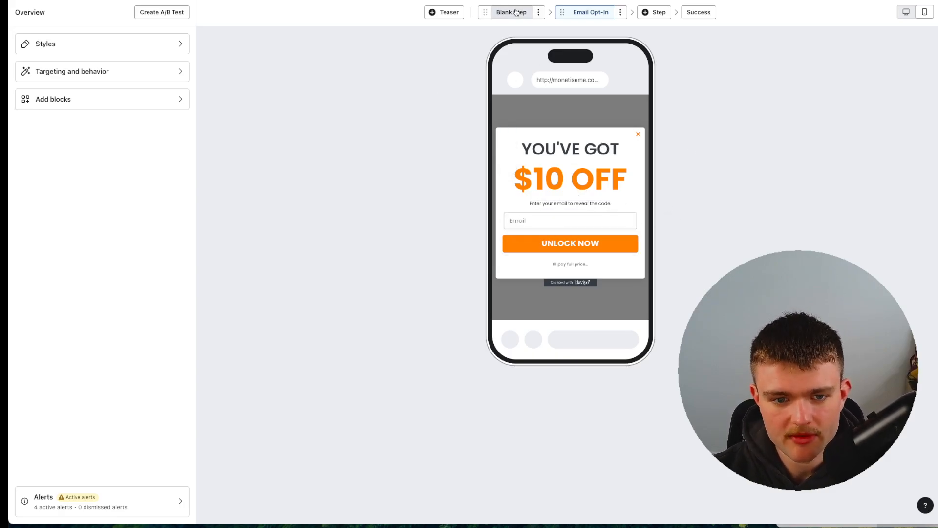
left_click(571, 246)
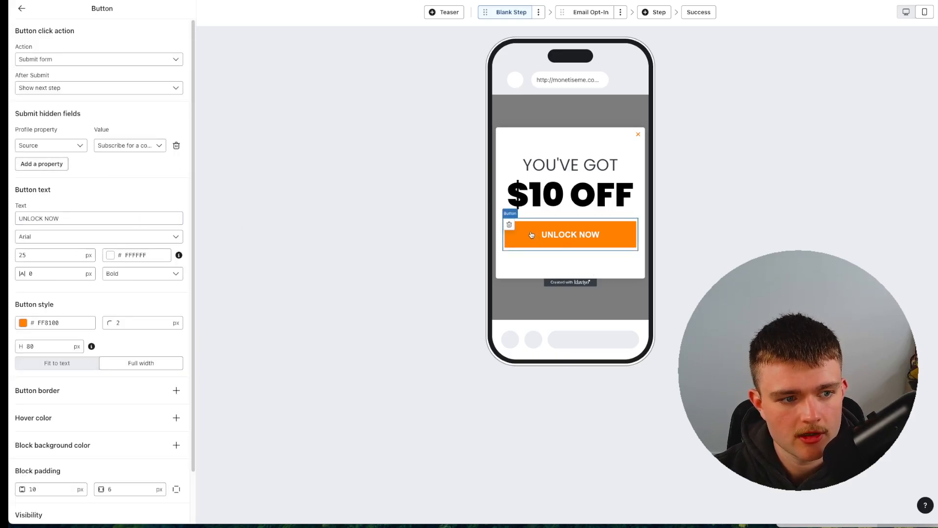
left_click(21, 8)
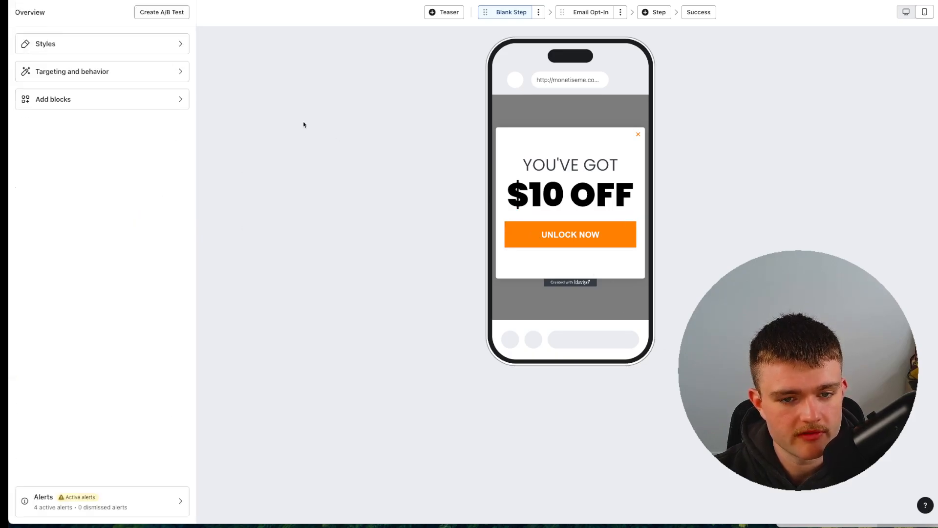
left_click(166, 105)
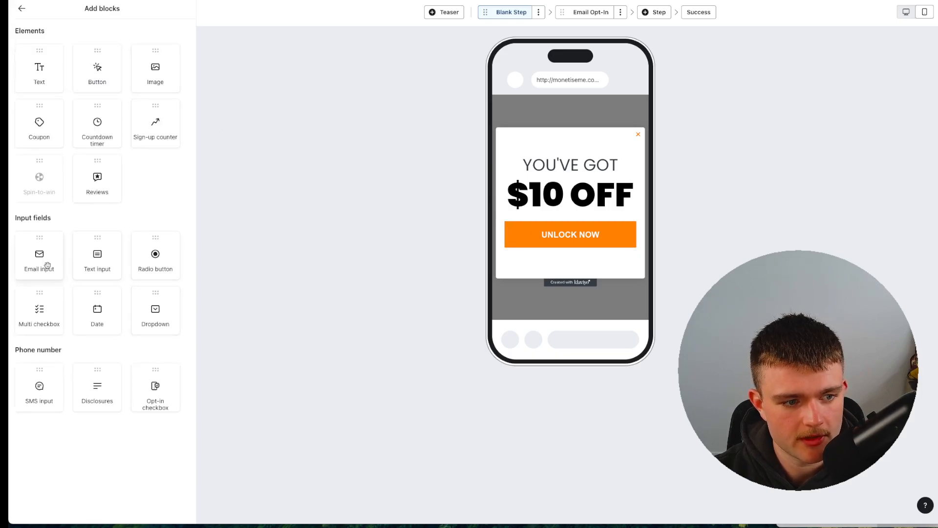
left_click(551, 239)
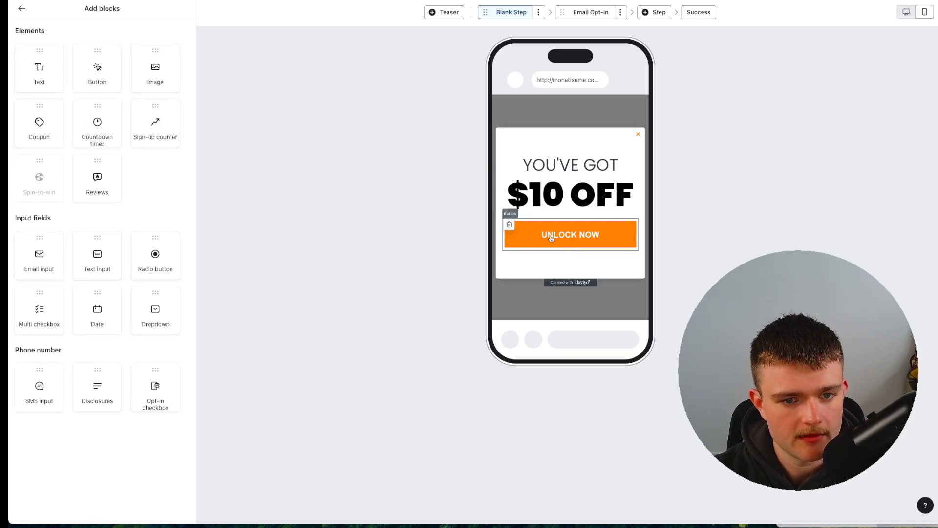
scroll(111, 304, "down", 1)
scroll(112, 303, "down", 2)
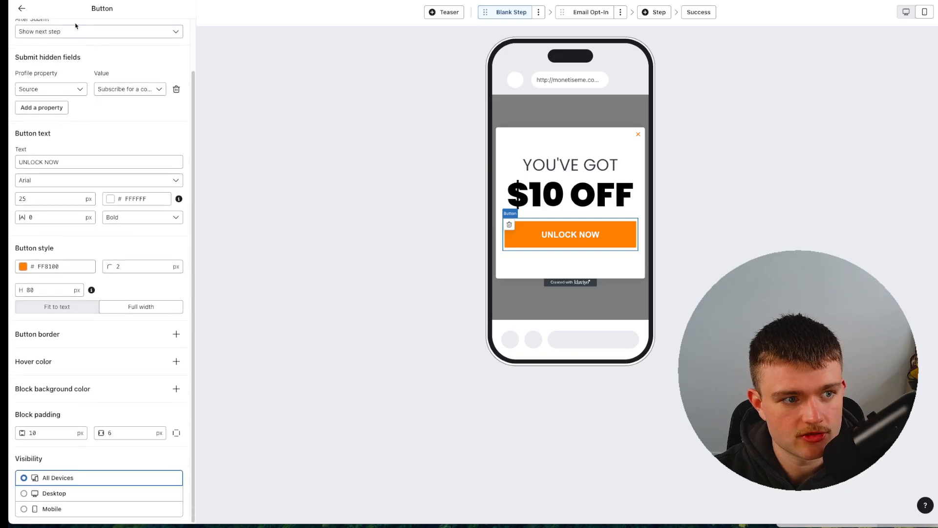
left_click(21, 8)
Add two button blocks between the blank step's "$10 OFF" text and its UNLOCK NOW button.
left_click(128, 100)
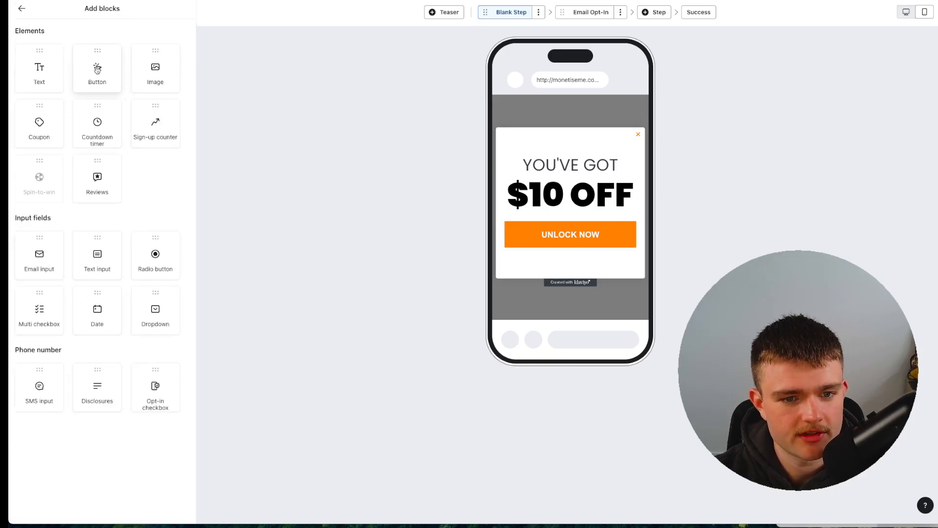
left_click_drag(97, 71, 610, 257)
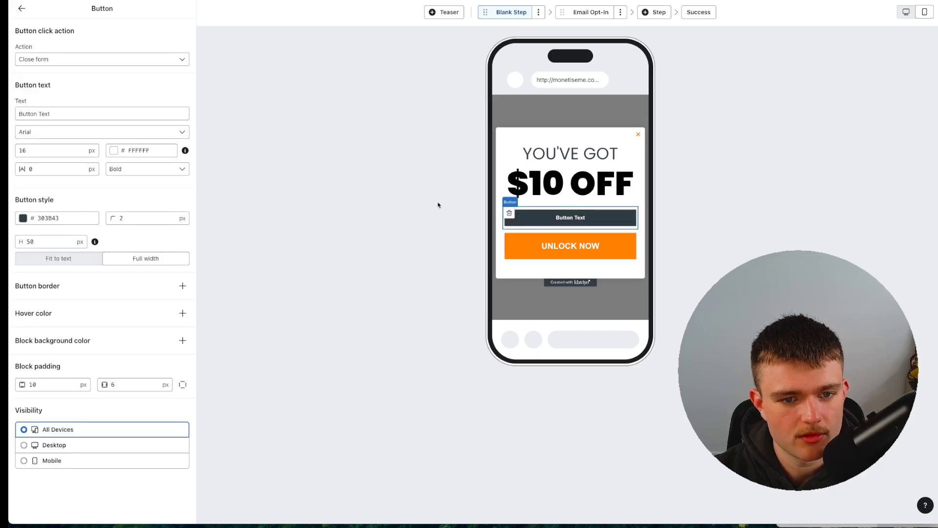
left_click(27, 11)
left_click(80, 99)
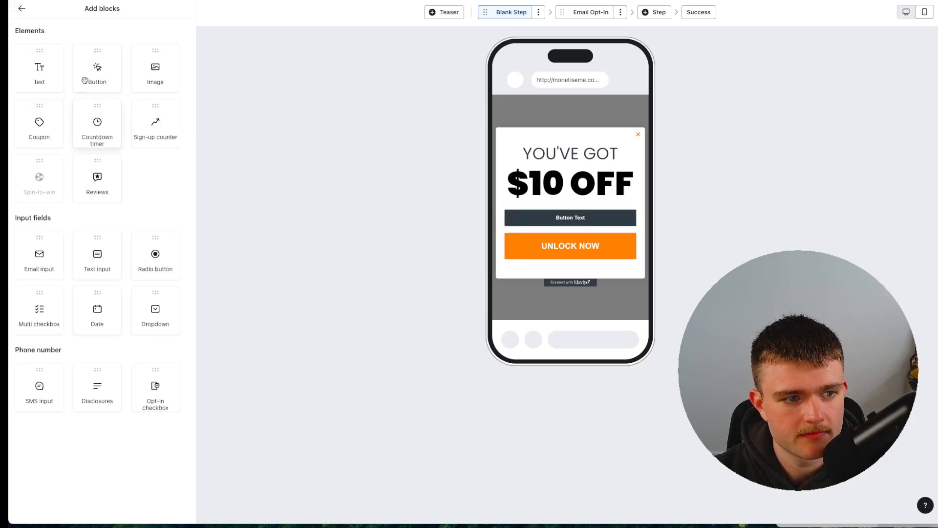
left_click_drag(98, 71, 547, 225)
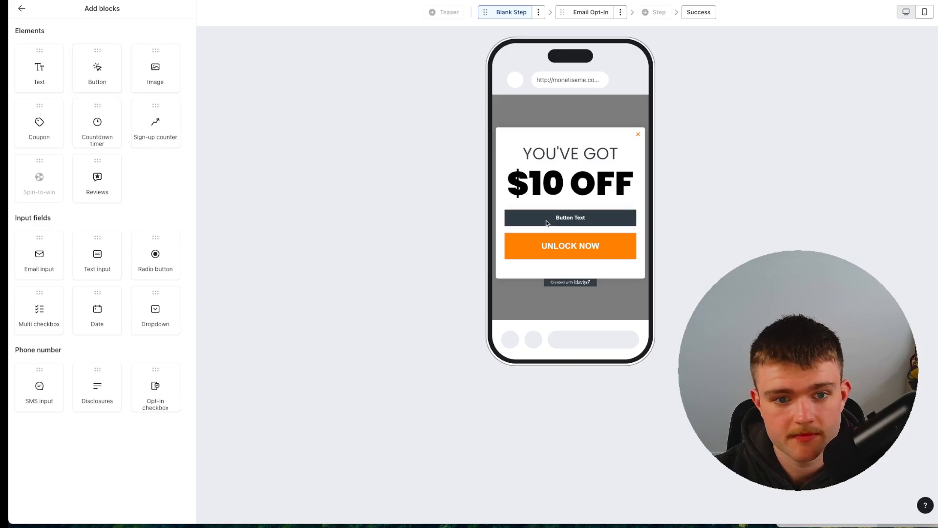
Relabel the two new buttons, the lower one "ACNE" and the upper one "DRY SKIN".
triple_click(80, 114)
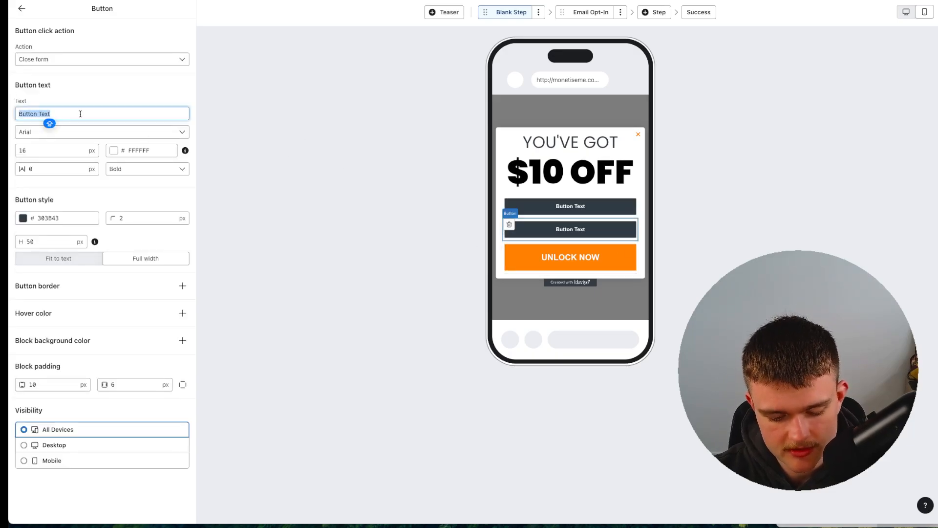
type("ACNE")
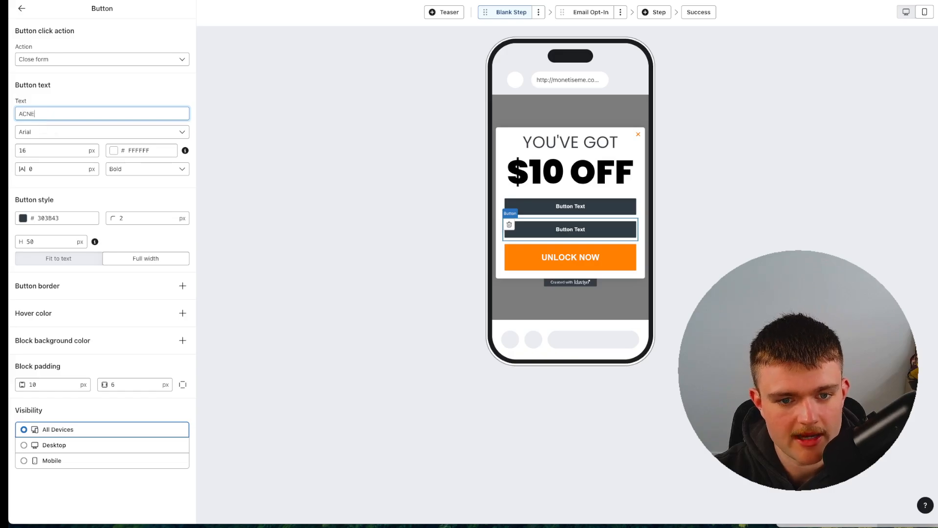
left_click(556, 208)
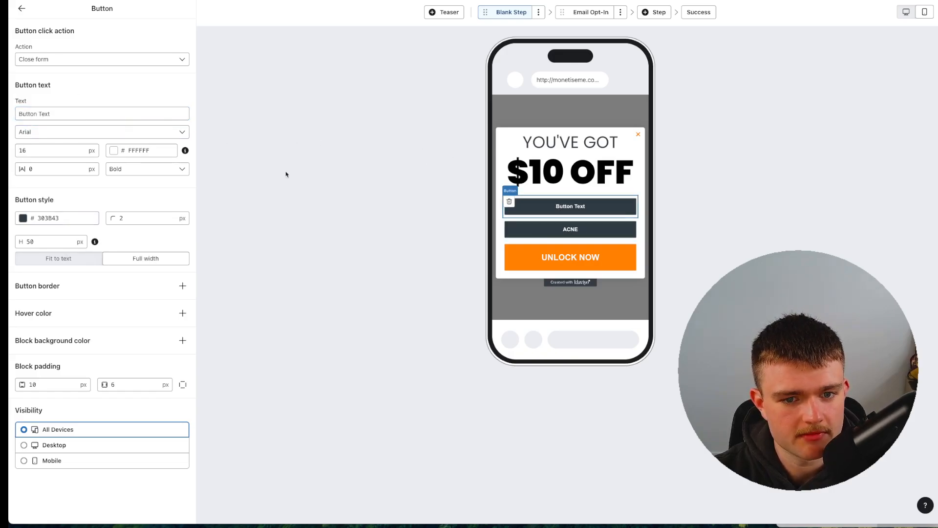
triple_click(39, 111)
type("DRY SKIN")
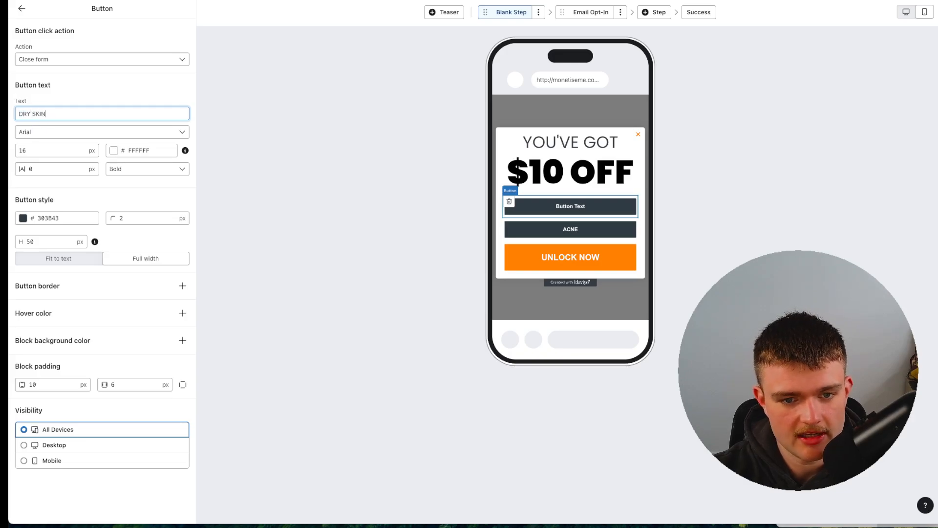
Relabel the UNLOCK NOW button "AGEING" and set its height to 50 px.
left_click(552, 258)
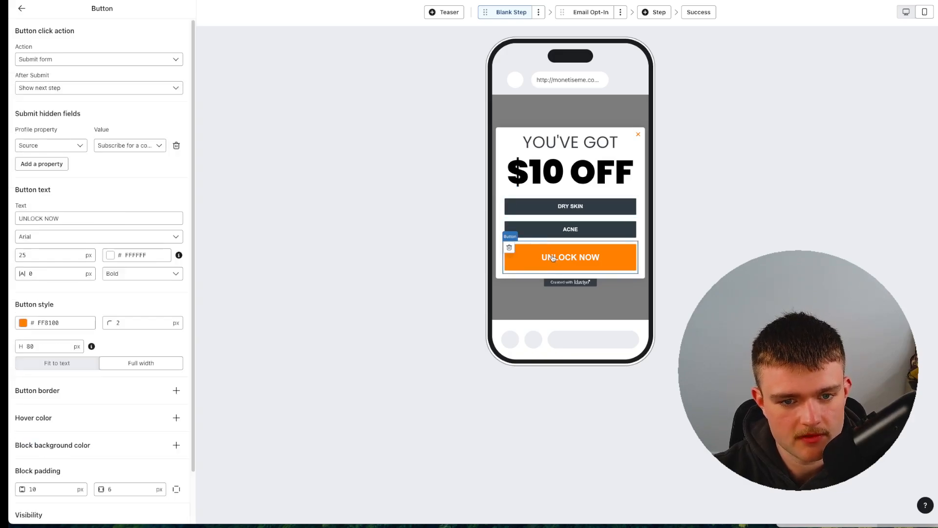
triple_click(60, 216)
type("AGEING")
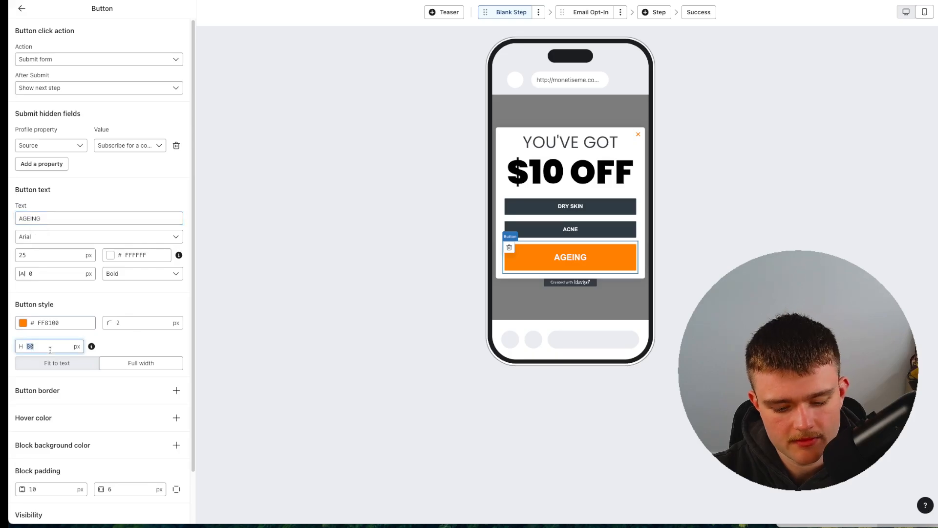
Apply the AGEING button's background colour FF8100 to the ACNE and DRY SKIN buttons.
left_click(553, 234)
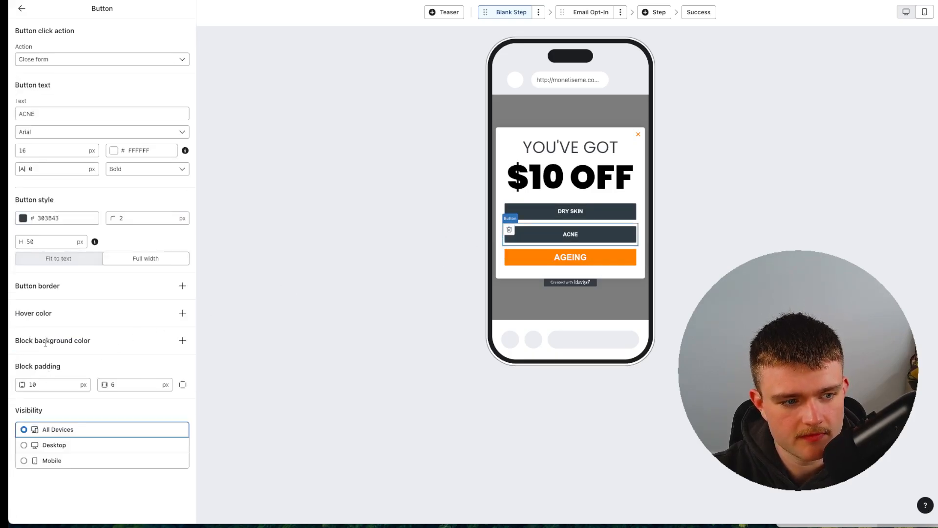
left_click(581, 267)
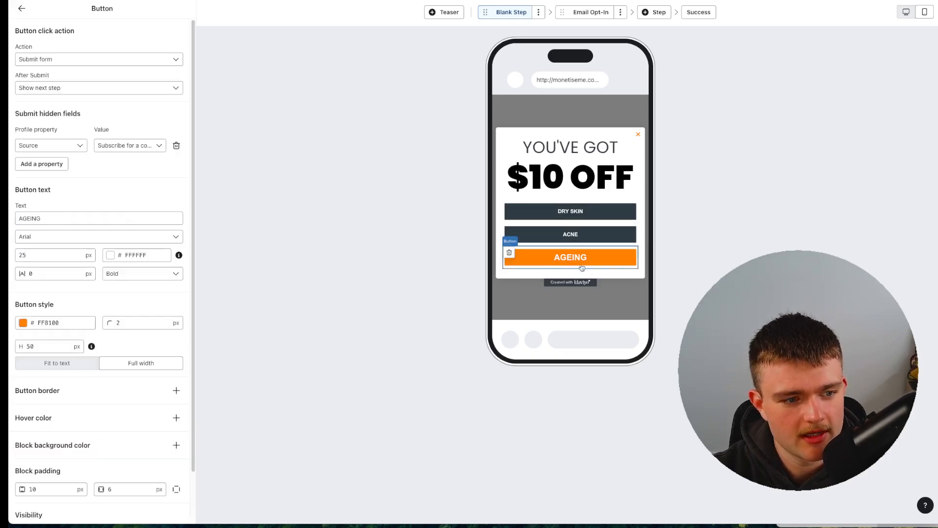
left_click(52, 322)
left_click(570, 234)
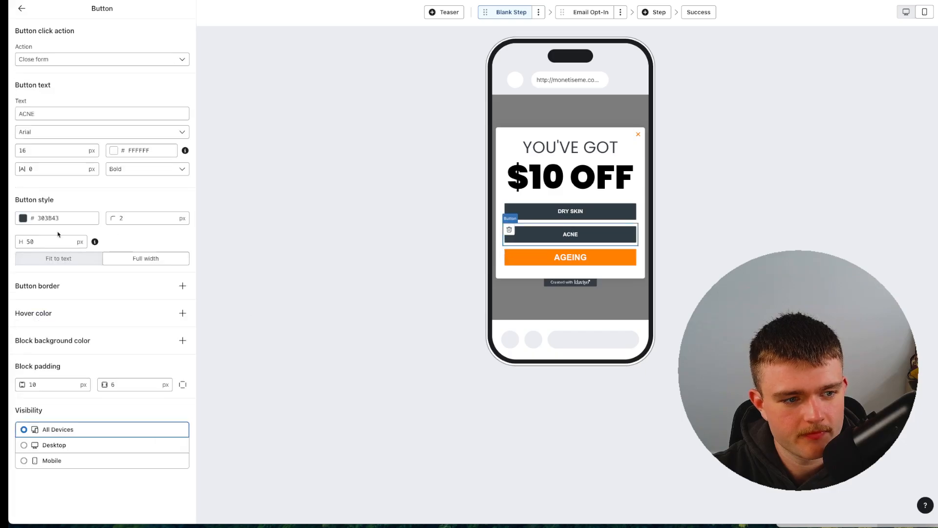
double_click(67, 216)
type("FF8100")
left_click(588, 207)
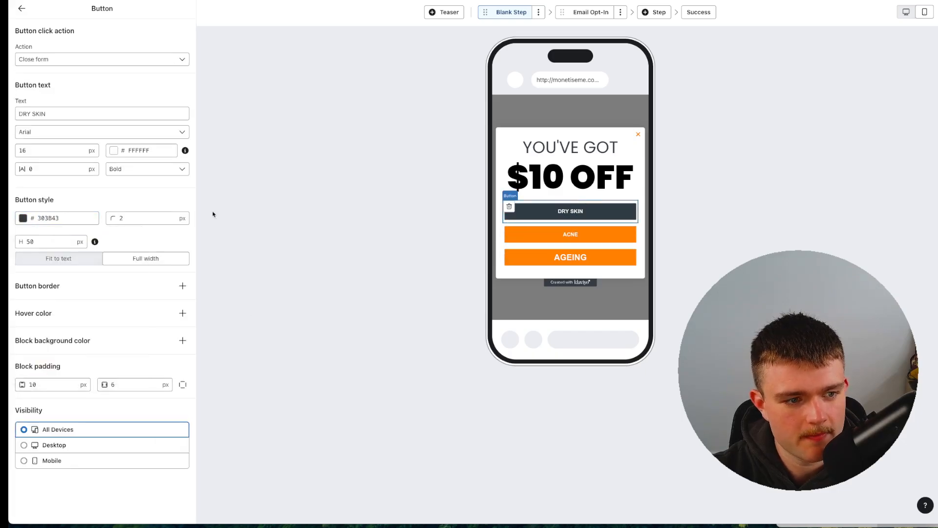
left_click(72, 216)
double_click(71, 216)
type("FF8100")
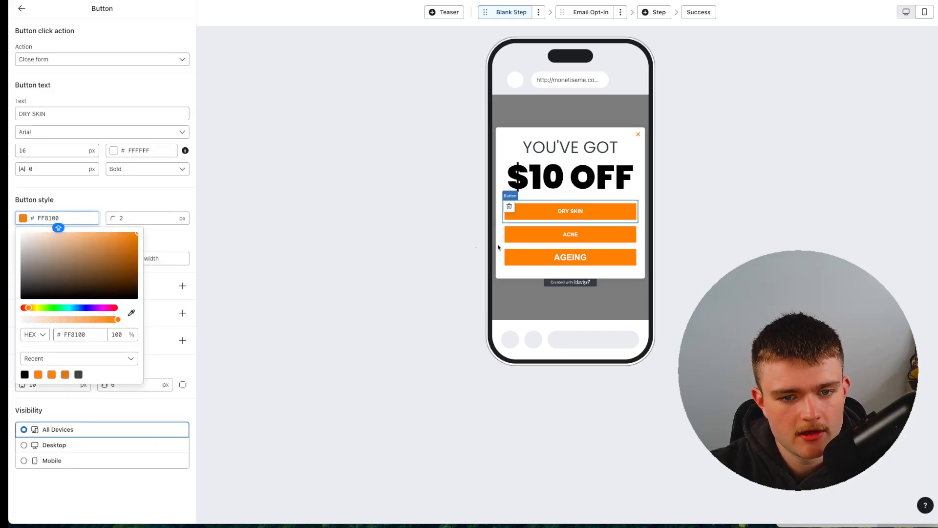
Set the AGEING button's text size to 18 px and return to the overview.
left_click(539, 262)
double_click(24, 255)
type("18")
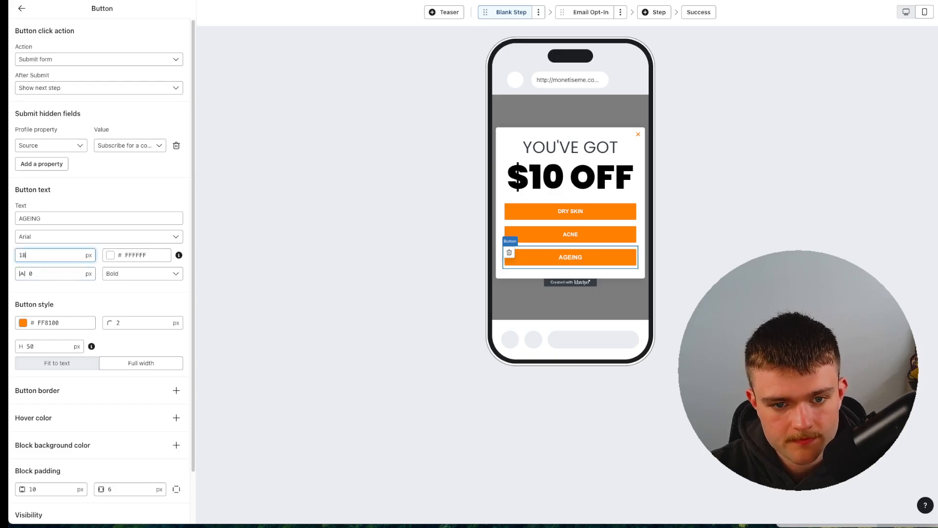
left_click(22, 8)
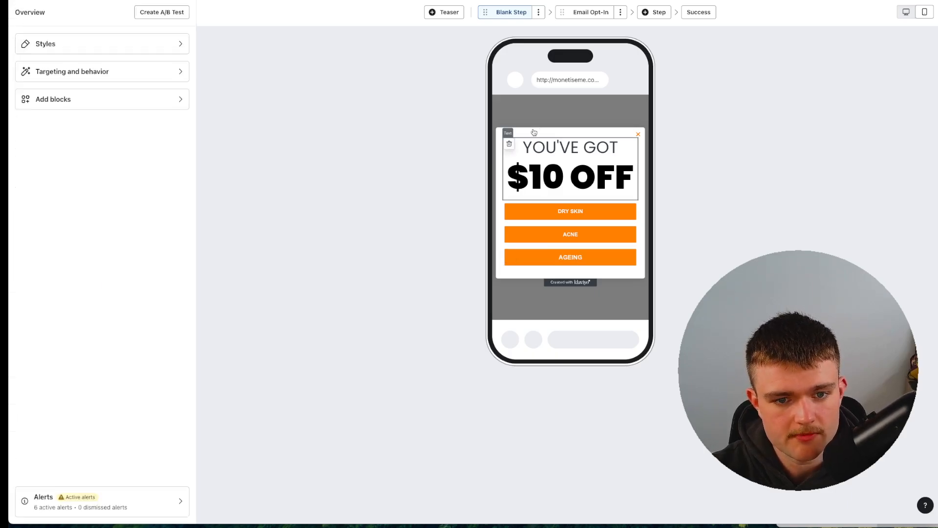
Add a text block above the DRY SKIN button reading "Which of these best describes you?".
left_click(102, 99)
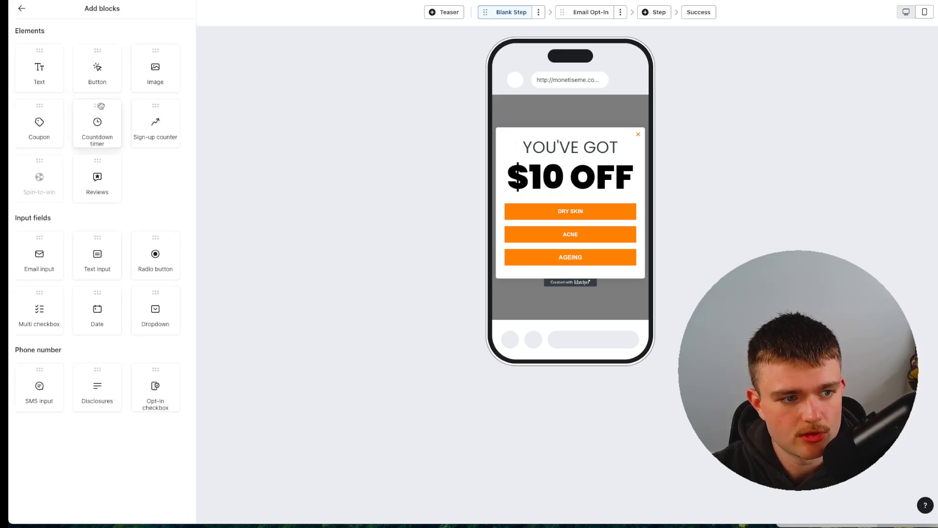
left_click_drag(362, 129, 572, 211)
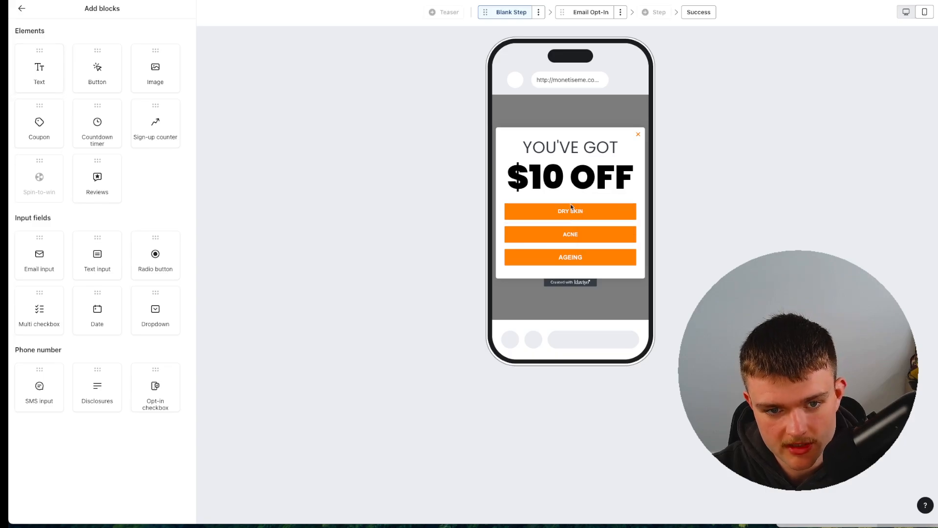
triple_click(117, 92)
key("BackSpace")
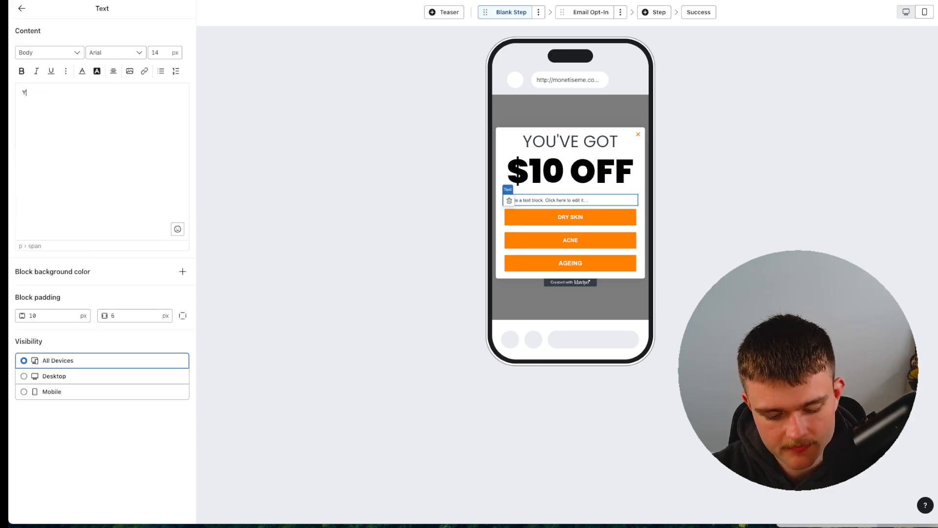
type("You")
key("ctrl+a")
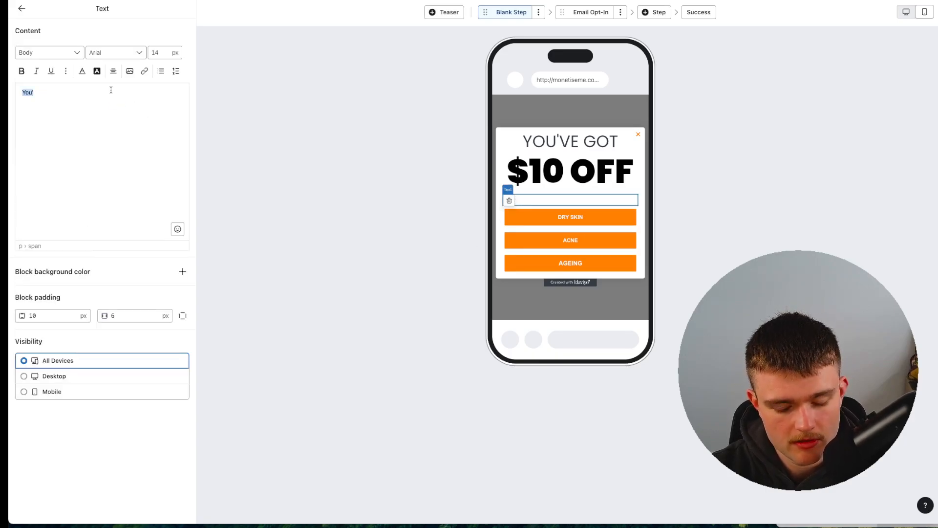
type("Which of these best")
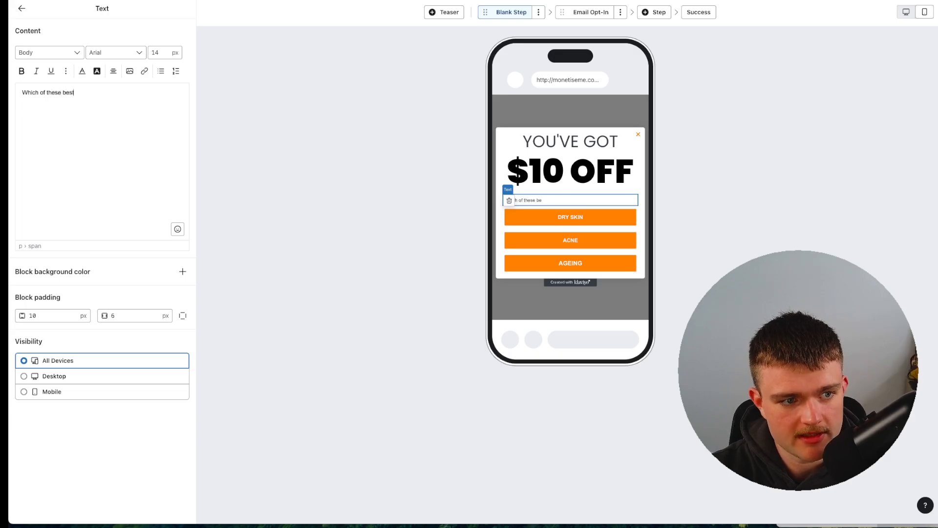
type(" describes you?")
Centre the "Which of these best describes you?" text, set its size to 18 px and return to the overview.
key("ctrl+a")
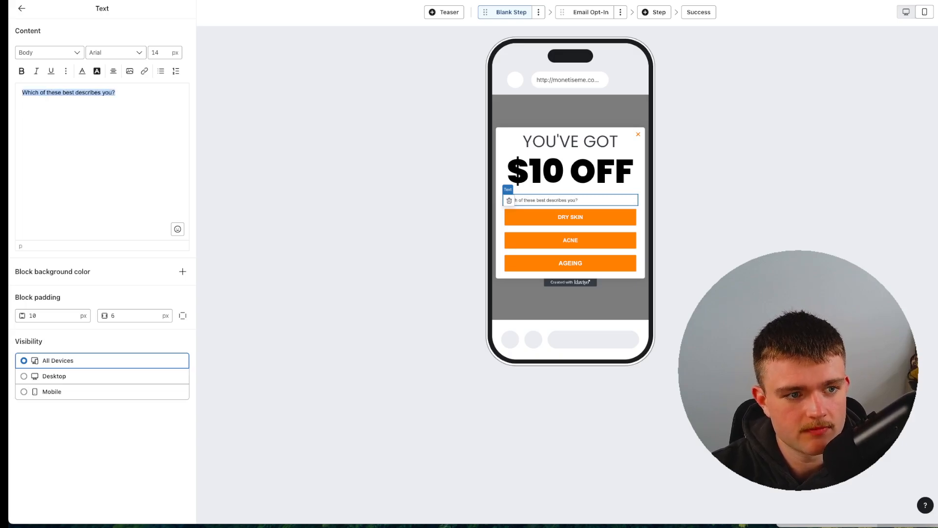
left_click(113, 71)
left_click(129, 87)
double_click(155, 53)
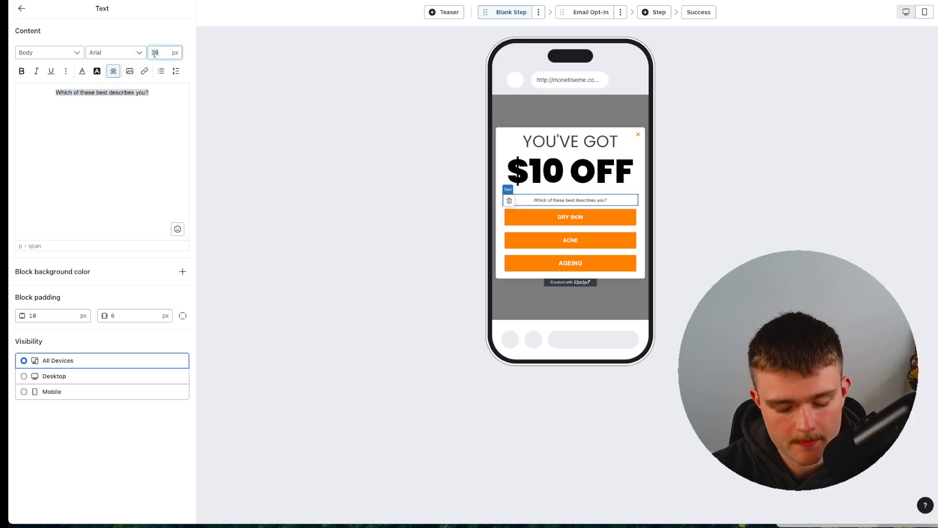
type("18")
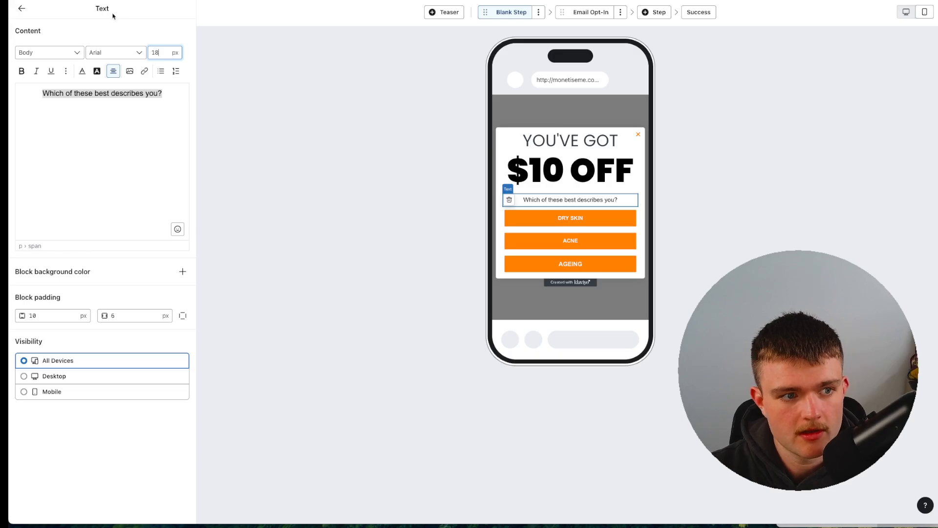
left_click(22, 8)
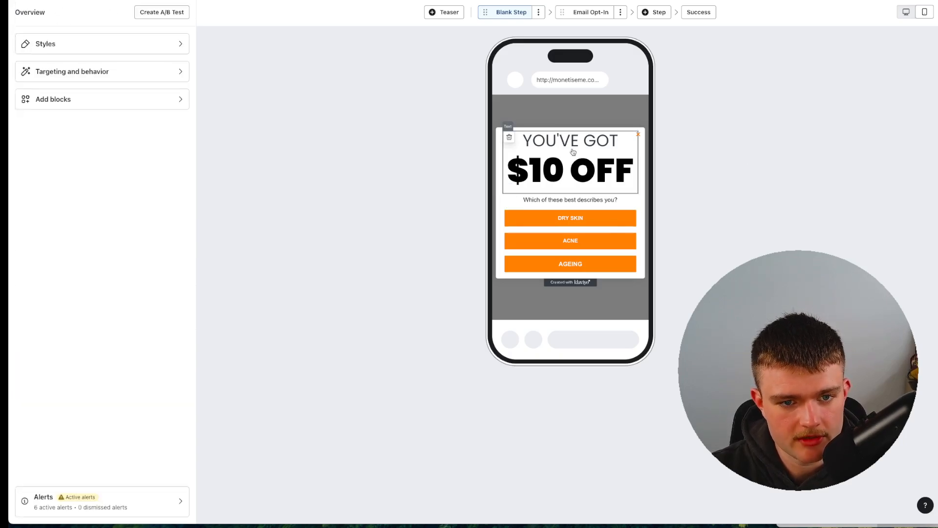
Set the top block padding of the "YOU'VE GOT $10 OFF" heading to 30 px.
left_click(628, 147)
double_click(31, 315)
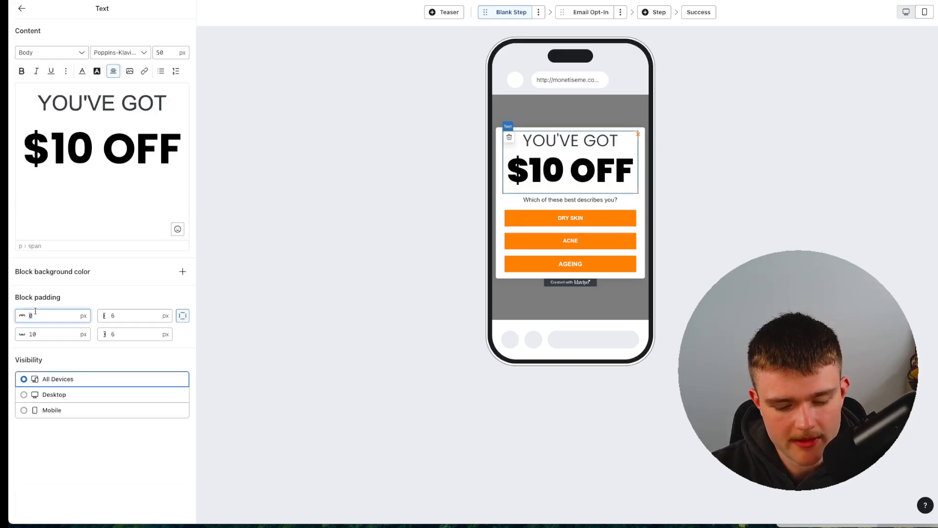
type("20")
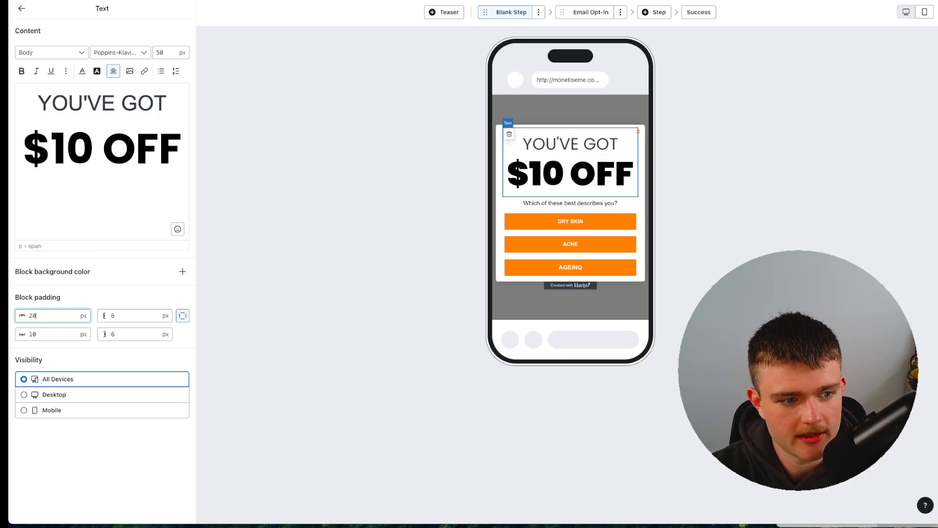
key("BackSpace")
key("BackSpace")
type("30")
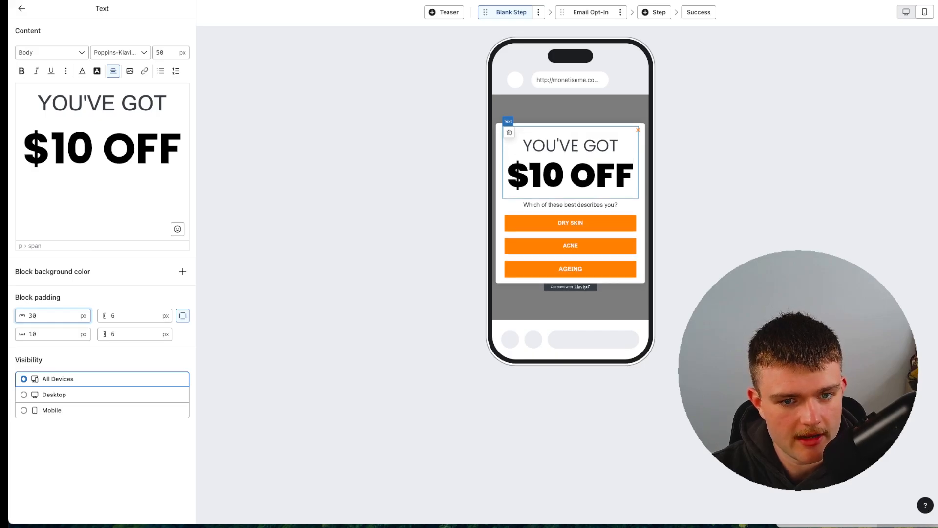
left_click(21, 8)
Set the font size of the "$10 OFF" line in the heading to 70 px.
left_click(93, 42)
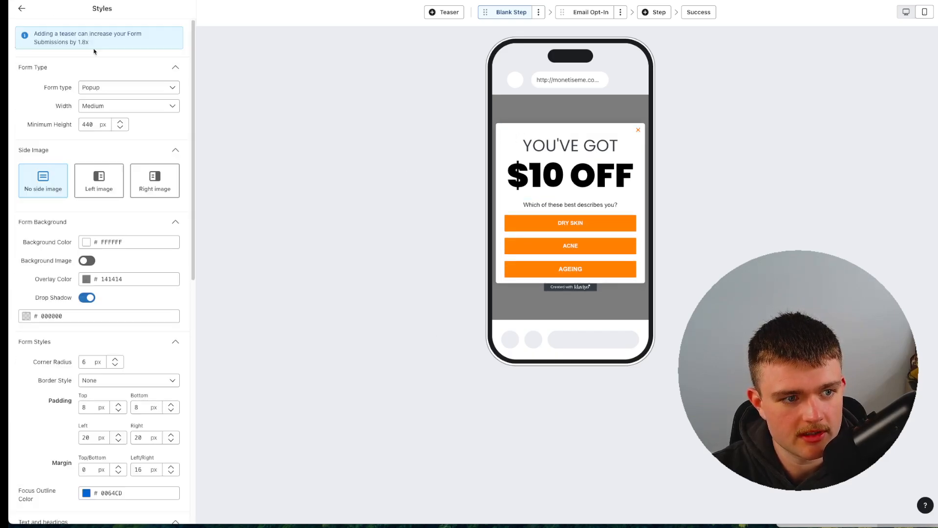
left_click(505, 148)
triple_click(122, 148)
left_click(162, 52)
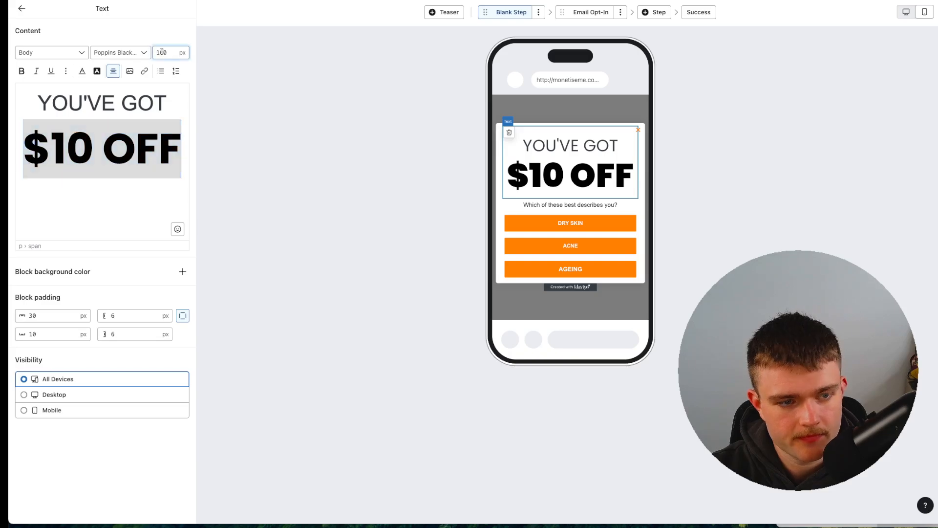
type("70")
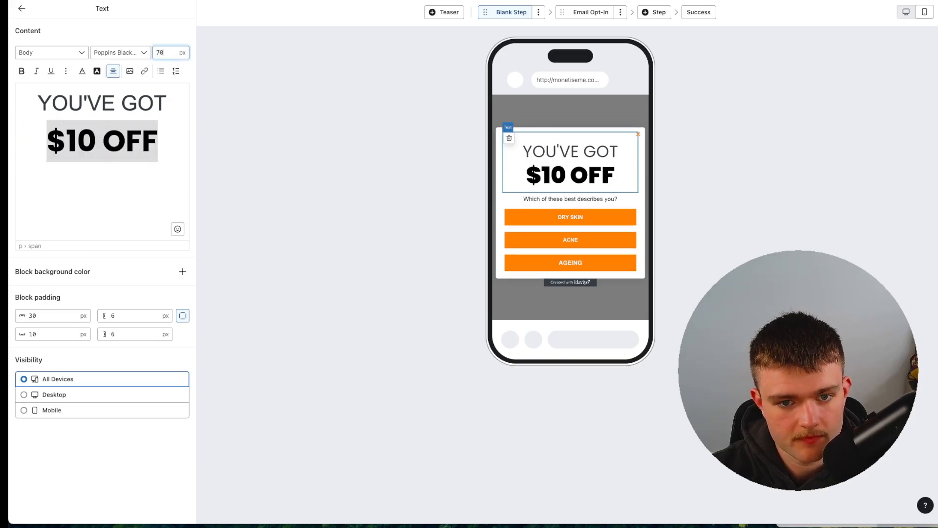
left_click(22, 9)
left_click(562, 217)
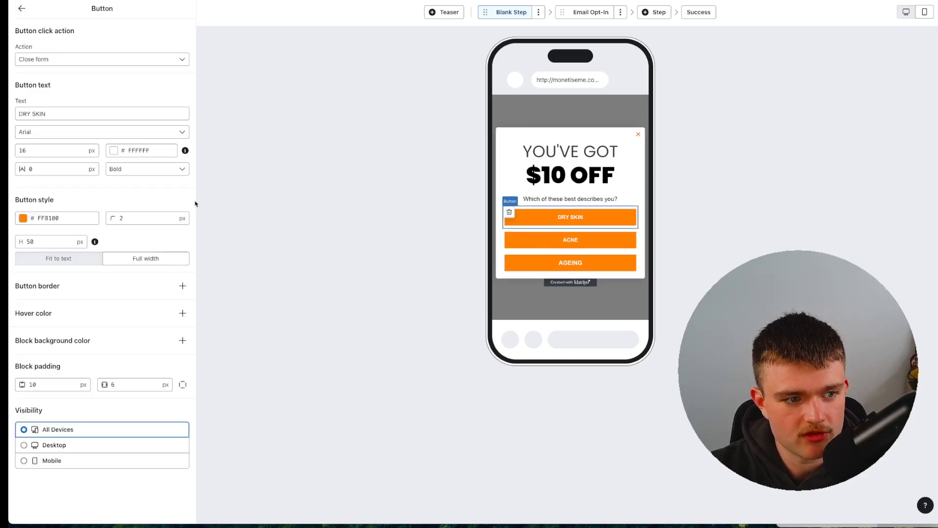
left_click(114, 59)
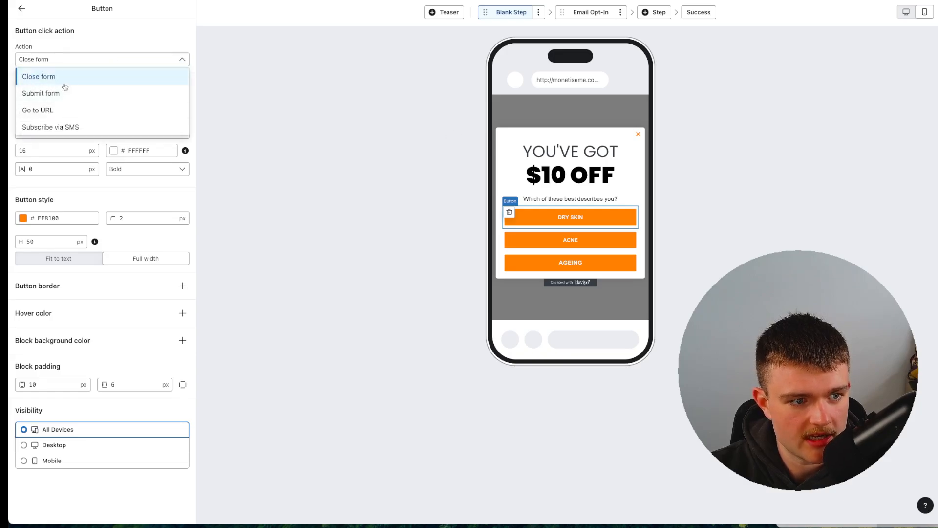
left_click(96, 39)
Set the click action of the ACNE and DRY SKIN buttons to Submit form.
left_click(553, 239)
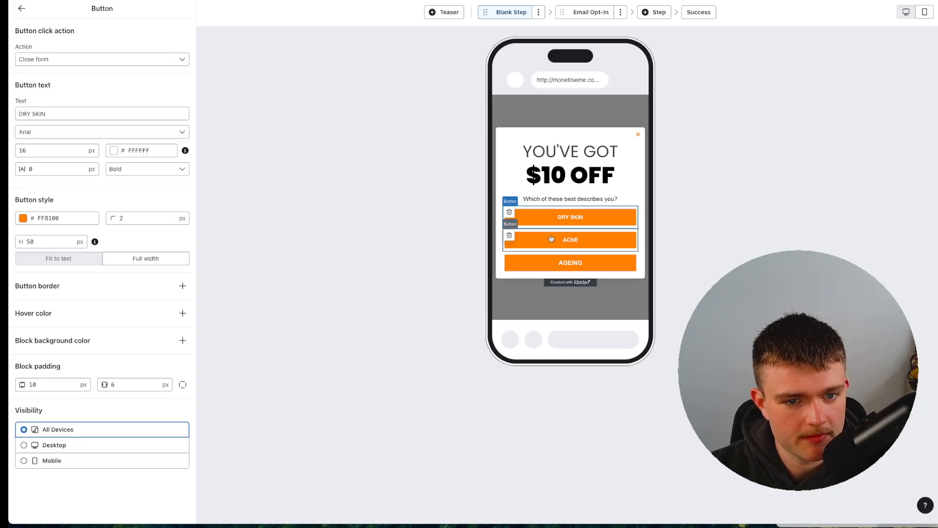
left_click(78, 57)
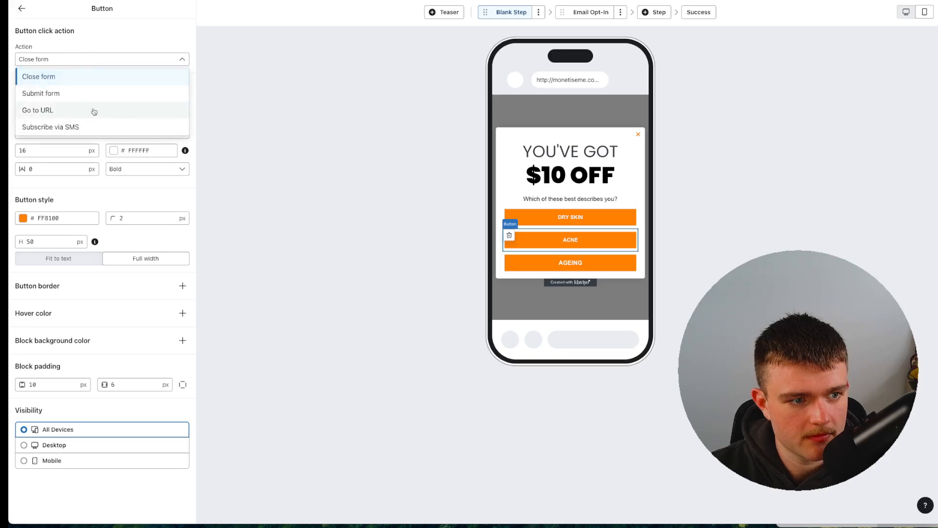
left_click(73, 94)
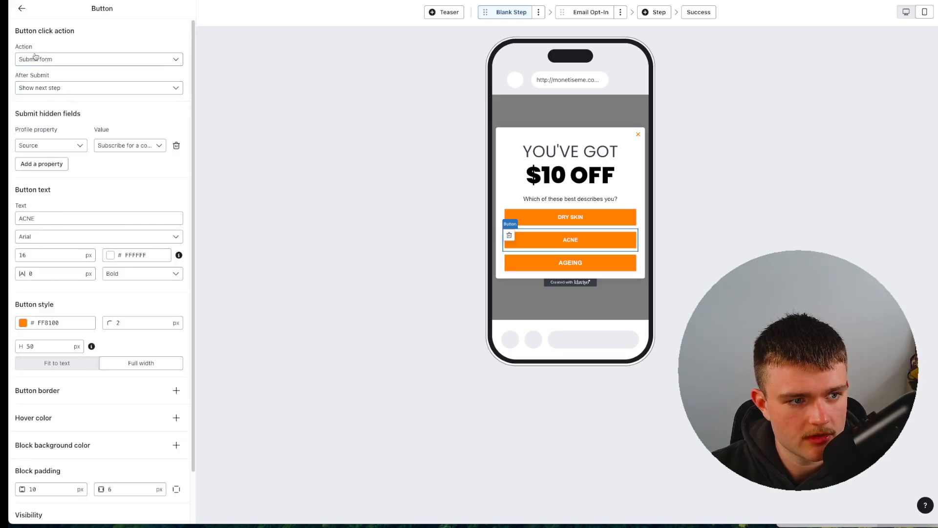
left_click(557, 264)
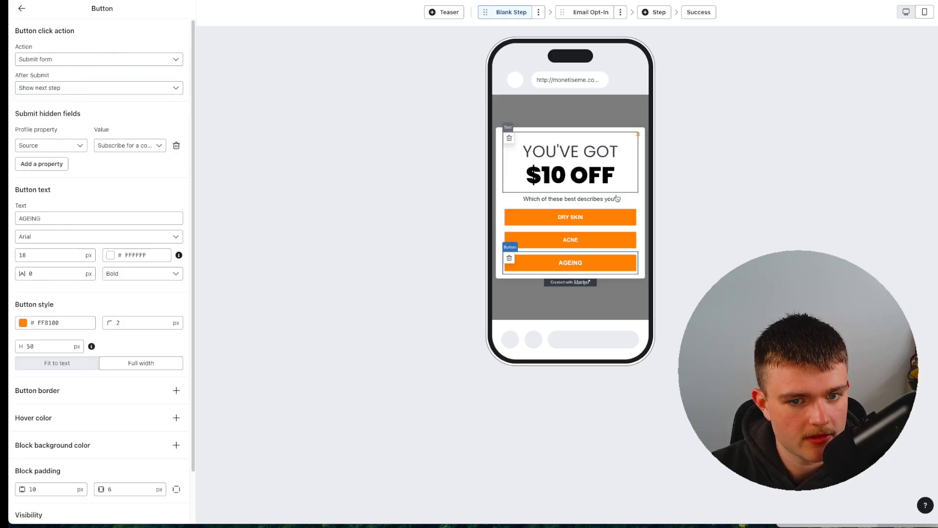
left_click(570, 217)
left_click(134, 57)
left_click(98, 101)
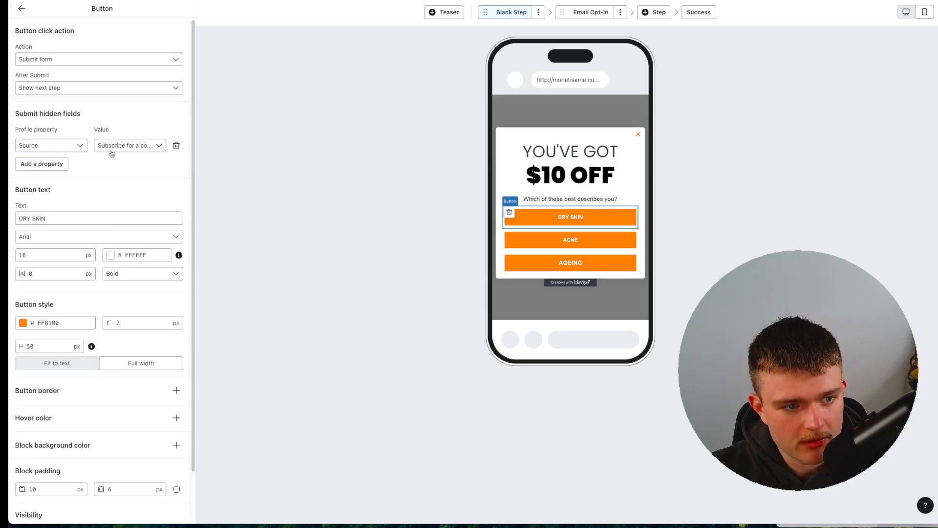
Add a hidden profile property "Skin type" with the value "Dry Skin" to the DRY SKIN button.
left_click(144, 152)
left_click(144, 152)
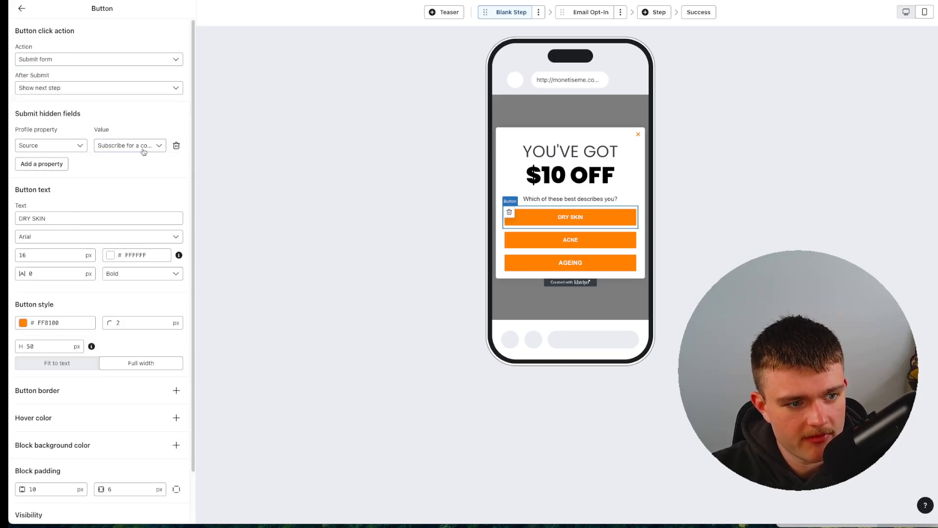
left_click(49, 164)
left_click(49, 166)
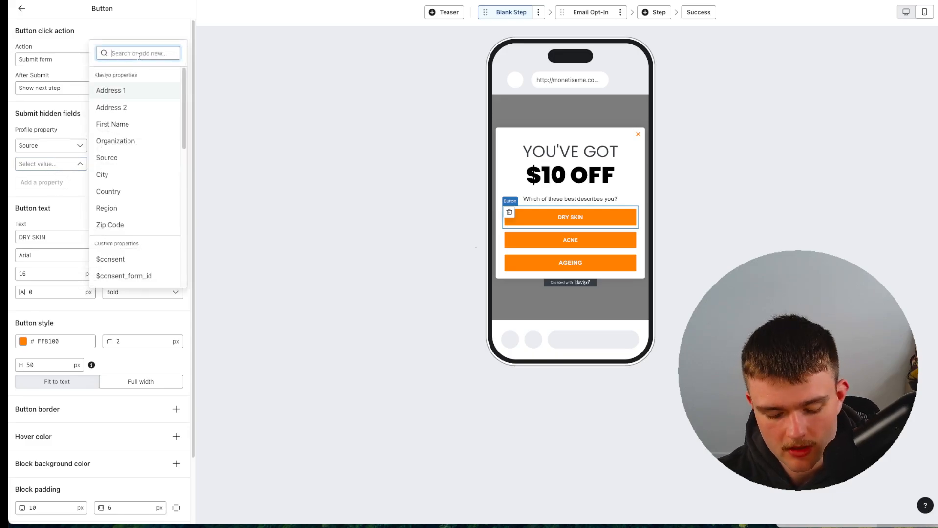
type("Skin type")
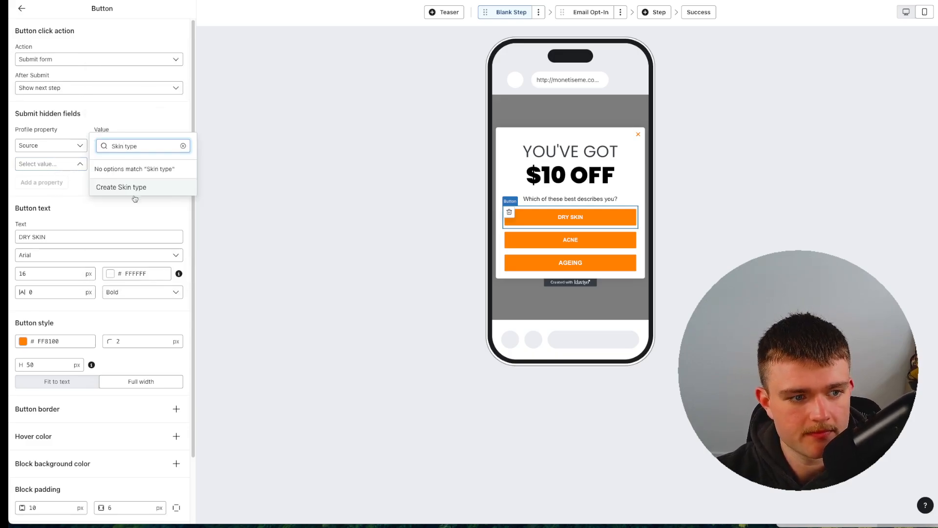
left_click(135, 188)
left_click(120, 166)
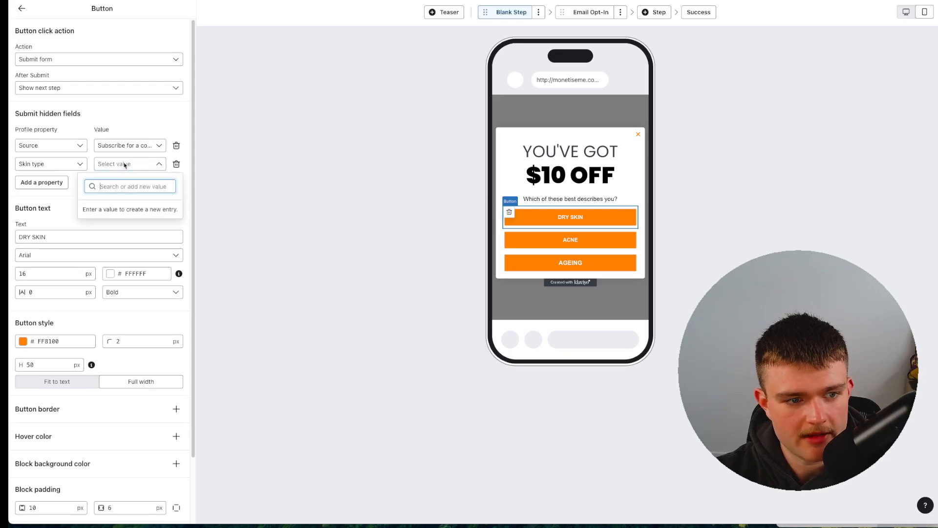
type("Dry Skin")
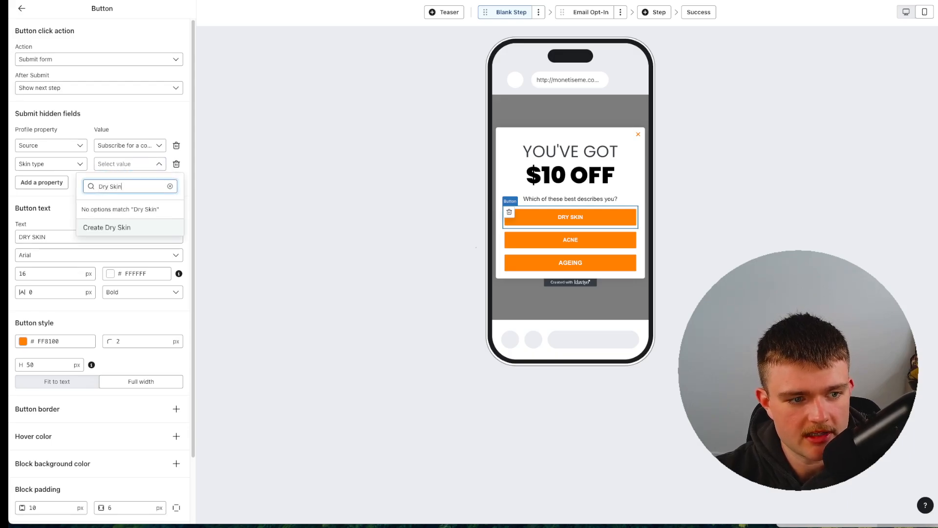
left_click(127, 229)
Add a hidden profile property "Skin Type" with the value "Acne" to the ACNE button.
left_click(550, 244)
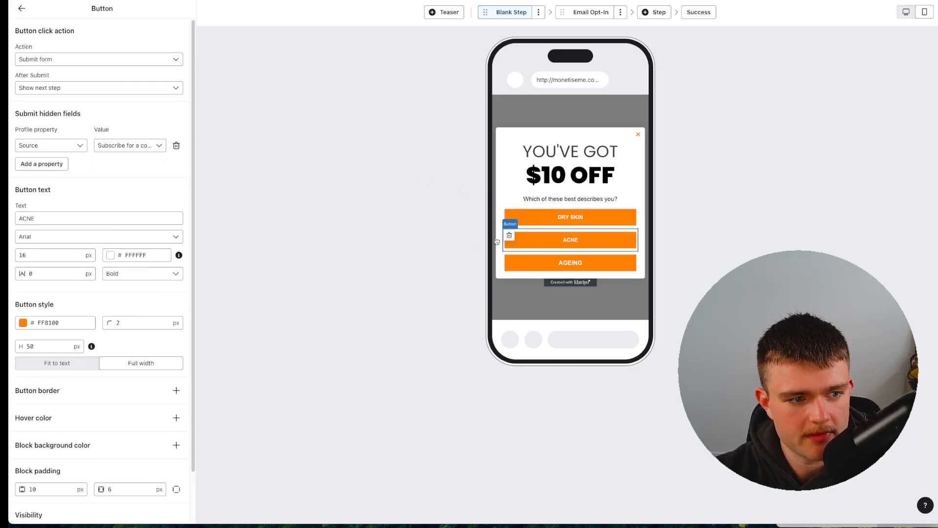
left_click(48, 168)
type("S")
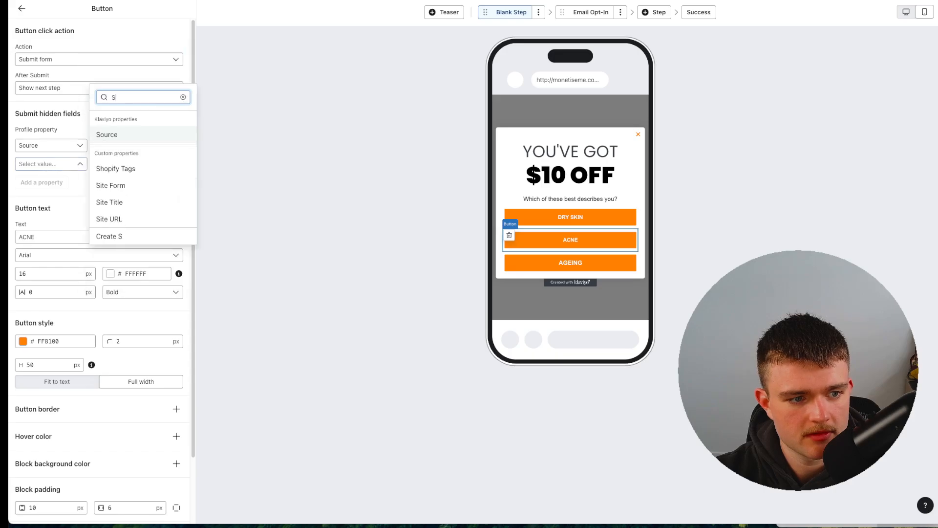
type("kin Type")
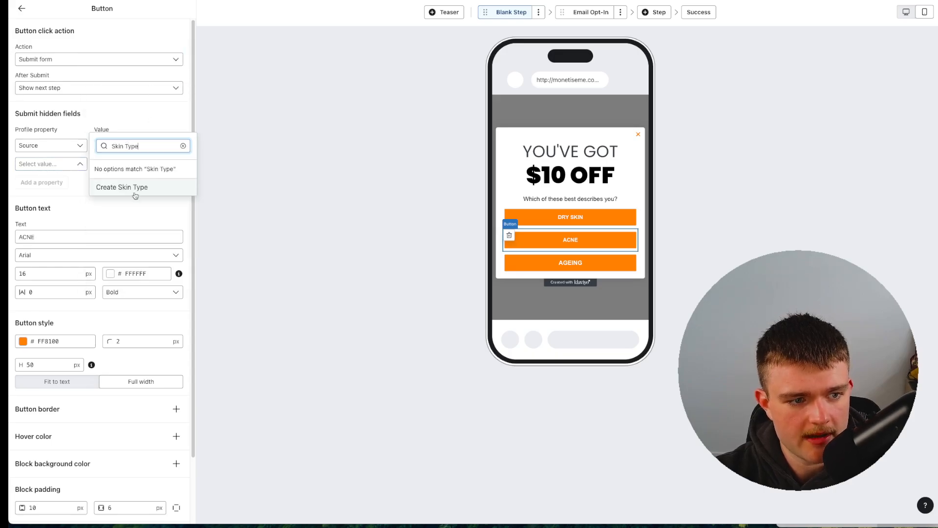
left_click(131, 190)
left_click(118, 164)
type("Acne")
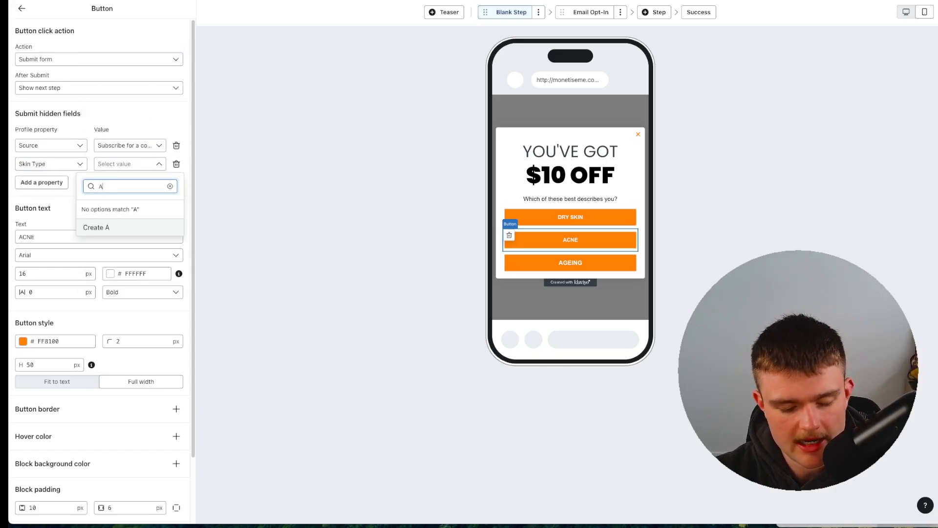
left_click(110, 225)
Add a hidden profile property "Skin Type" with the value "Ageing" to the AGEING button.
left_click(570, 262)
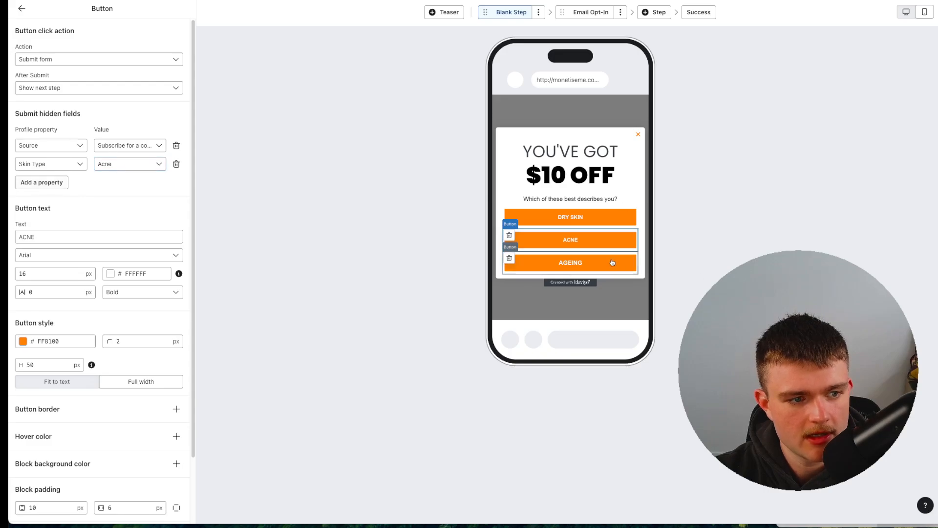
left_click(63, 166)
type("Skin Type")
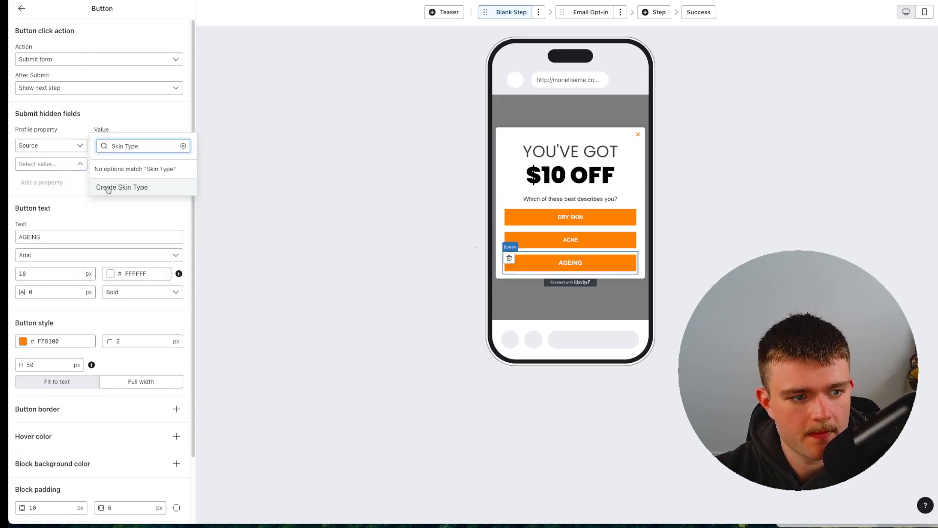
left_click(108, 188)
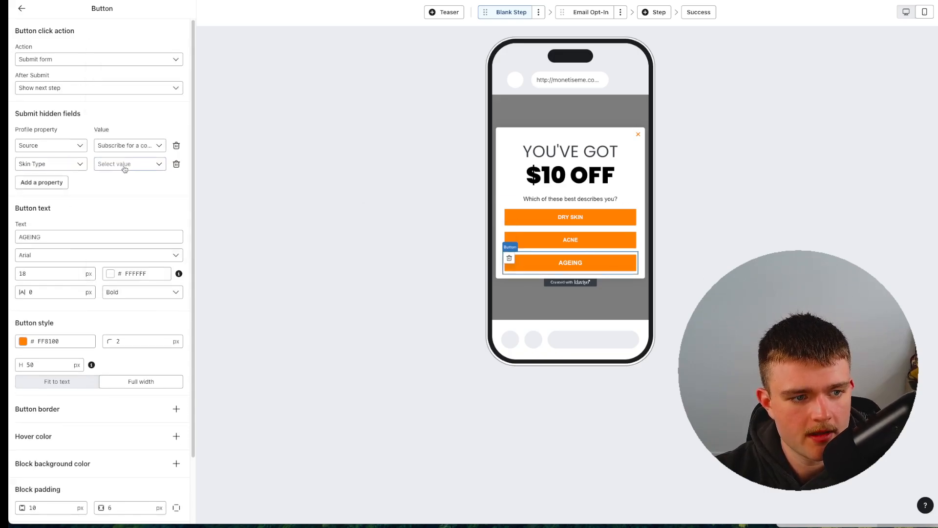
left_click(126, 164)
type("Ageing")
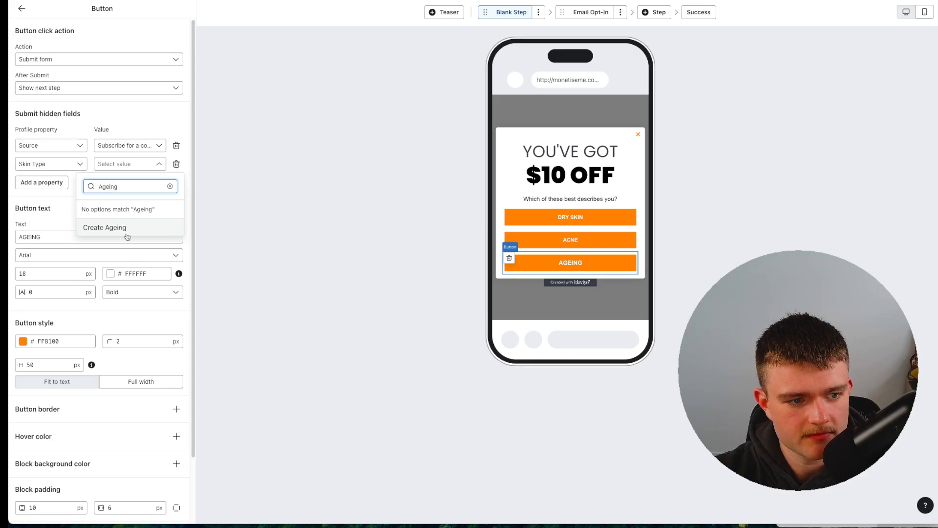
left_click(127, 229)
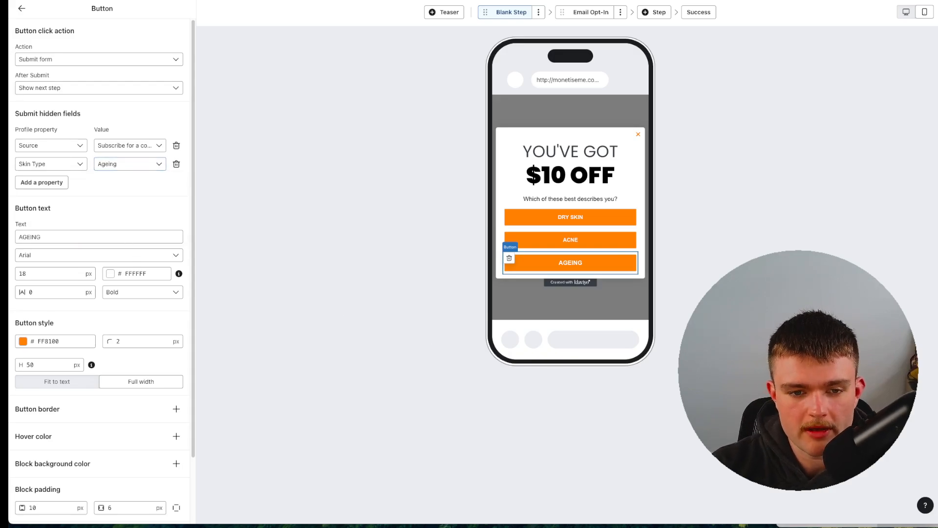
Review the hidden fields of the three skin-concern buttons and look through the form's Email Opt-In and Success steps.
left_click(604, 238)
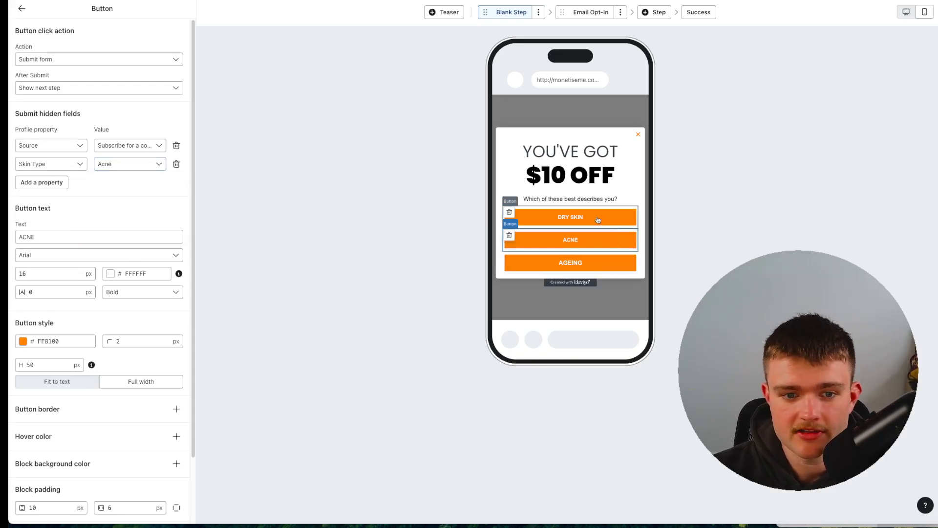
left_click(597, 220)
left_click(586, 270)
left_click(580, 238)
left_click(580, 220)
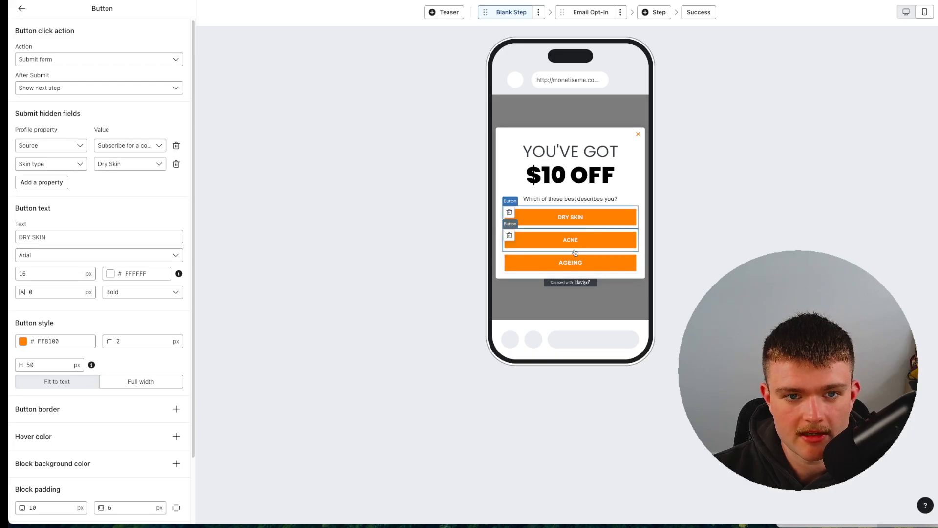
left_click(587, 13)
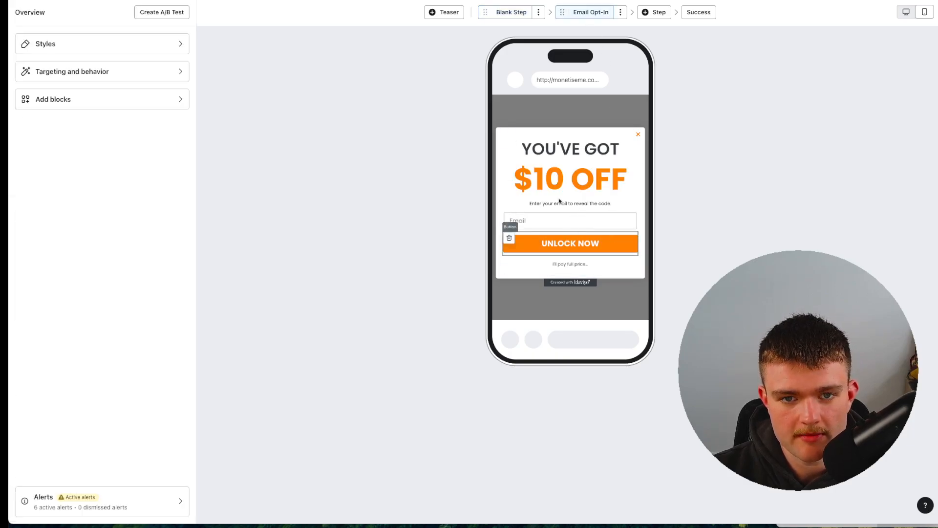
left_click(699, 12)
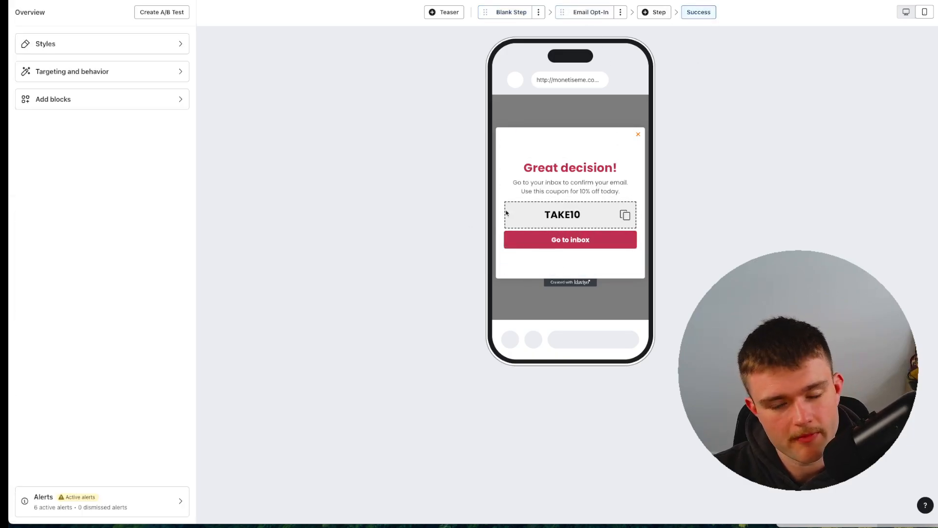
left_click(518, 13)
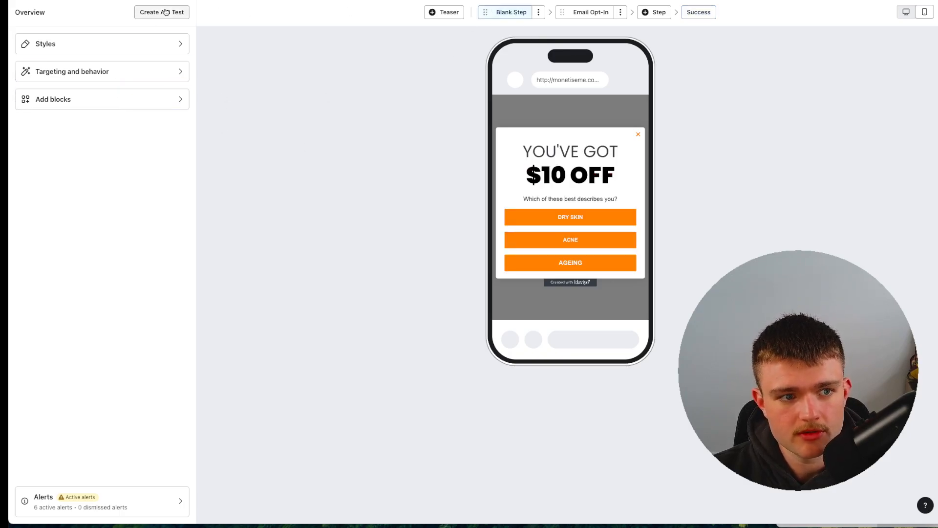
left_click(592, 12)
left_click(511, 12)
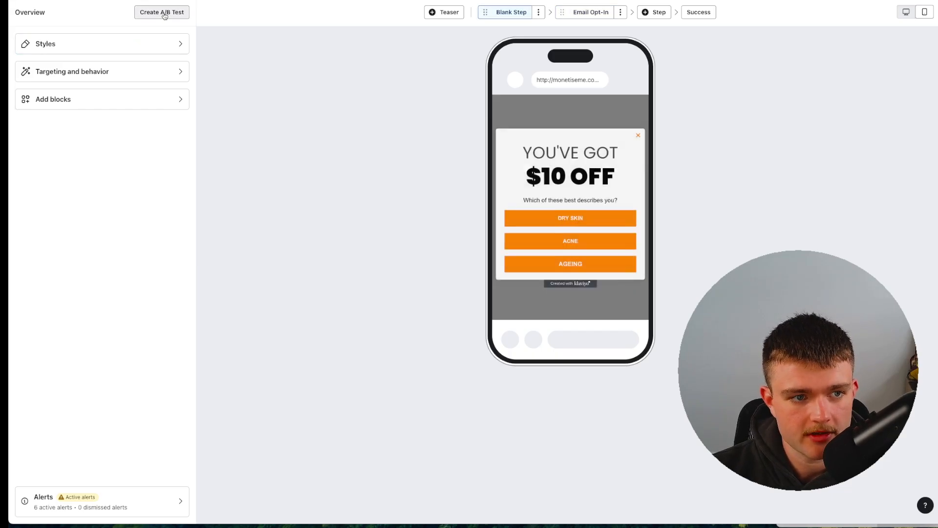
Create an A/B test of the form with the default names and open variation "Copy 2 of Subscribe for a coupon".
left_click(166, 13)
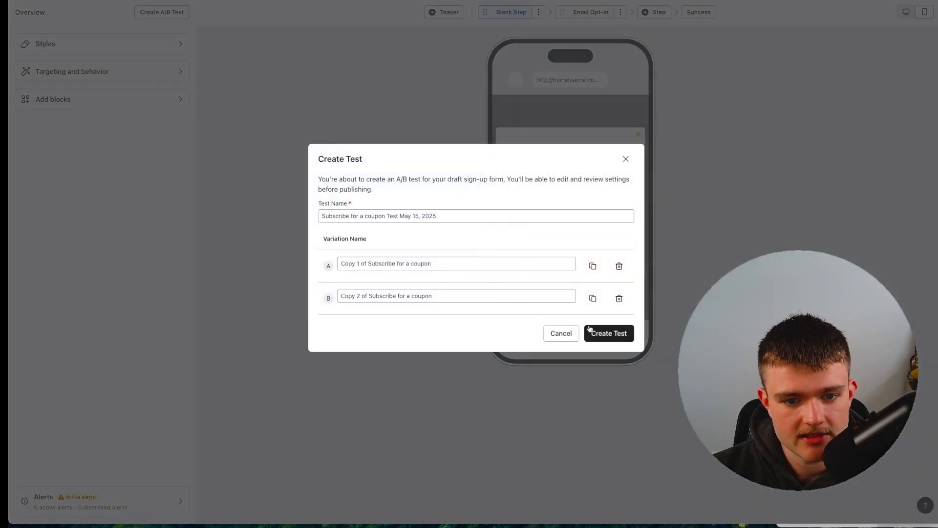
left_click(589, 329)
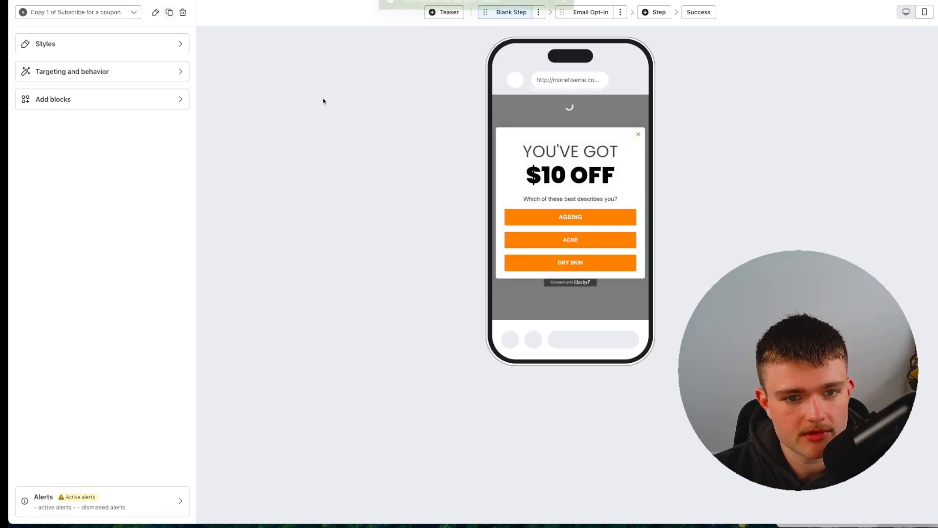
left_click(90, 12)
left_click(93, 13)
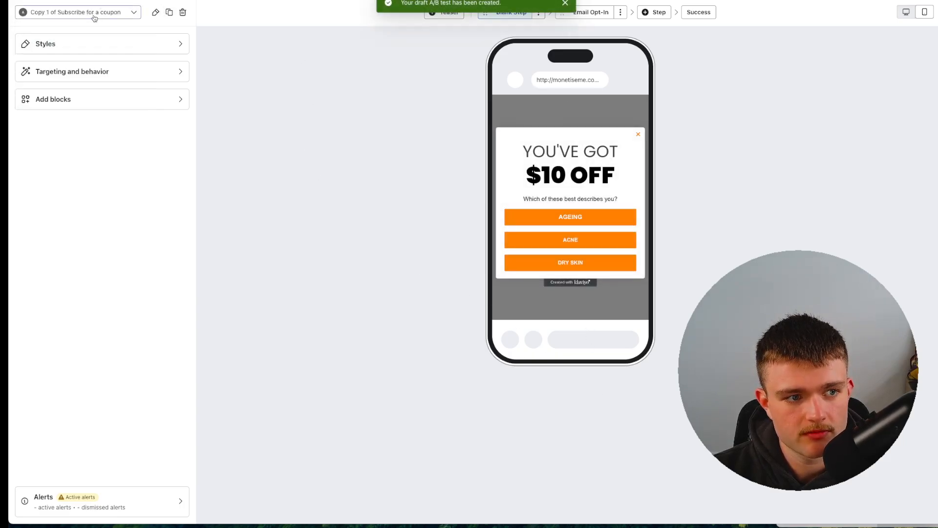
left_click(93, 13)
left_click(64, 100)
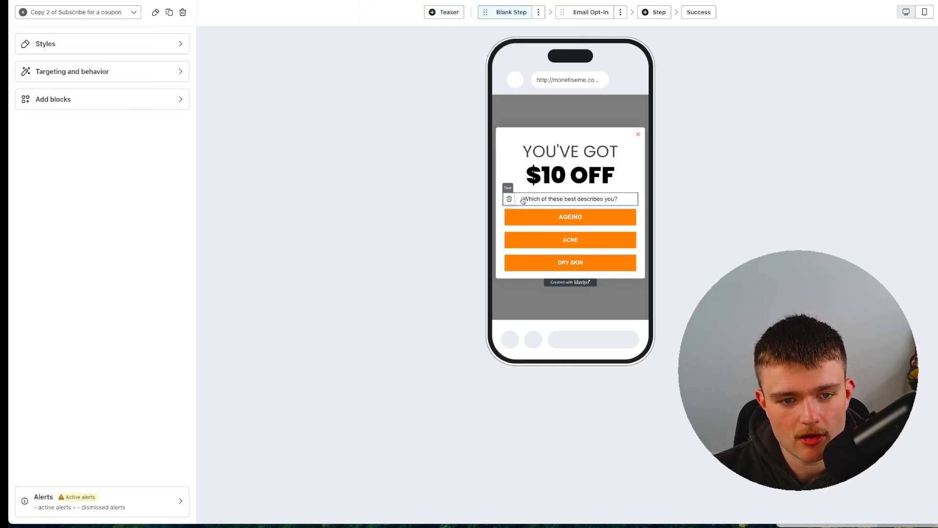
Delete the "Which of these best describes you?" text and the AGEING and ACNE buttons from the Copy 2 variation's first step.
left_click(509, 199)
left_click(599, 268)
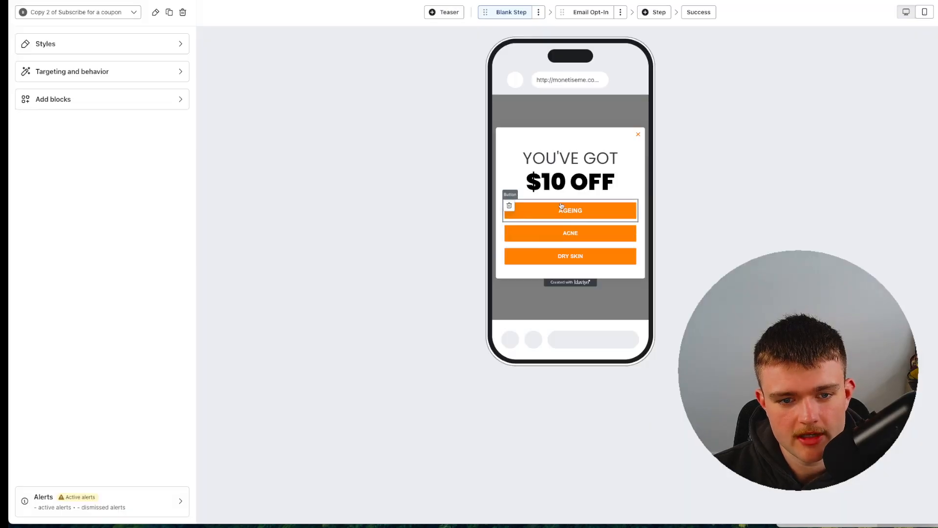
left_click(509, 205)
left_click(607, 268)
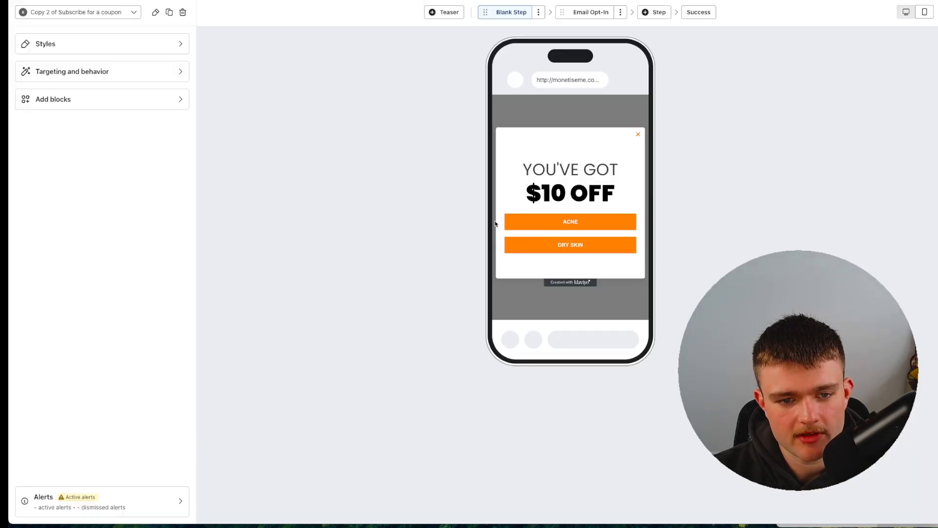
left_click(509, 217)
left_click(607, 269)
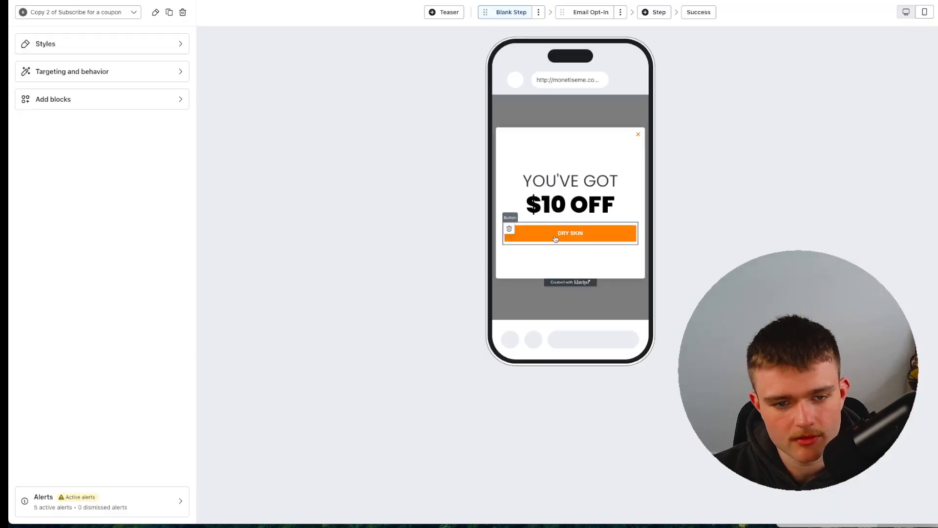
Change the text of the remaining DRY SKIN button to "UNLOCK NOW".
left_click(556, 238)
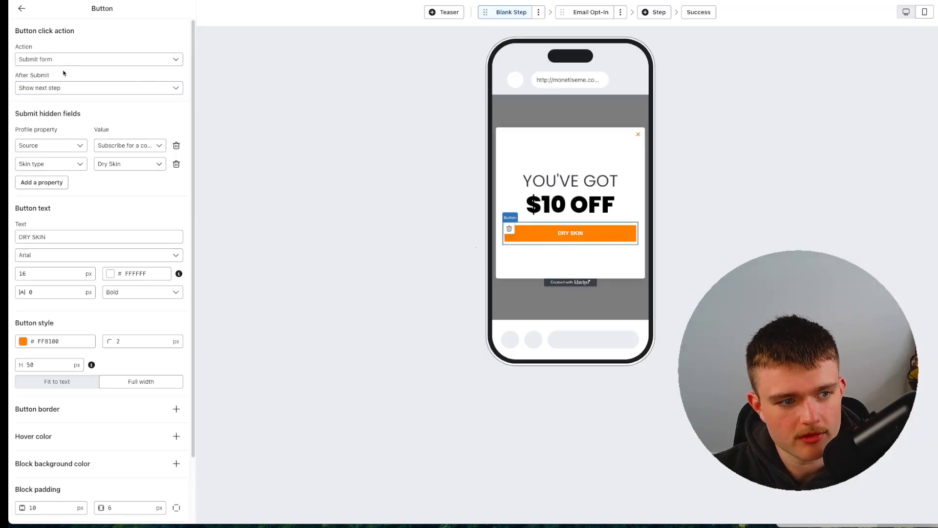
triple_click(59, 231)
type("UNLOCK NOW")
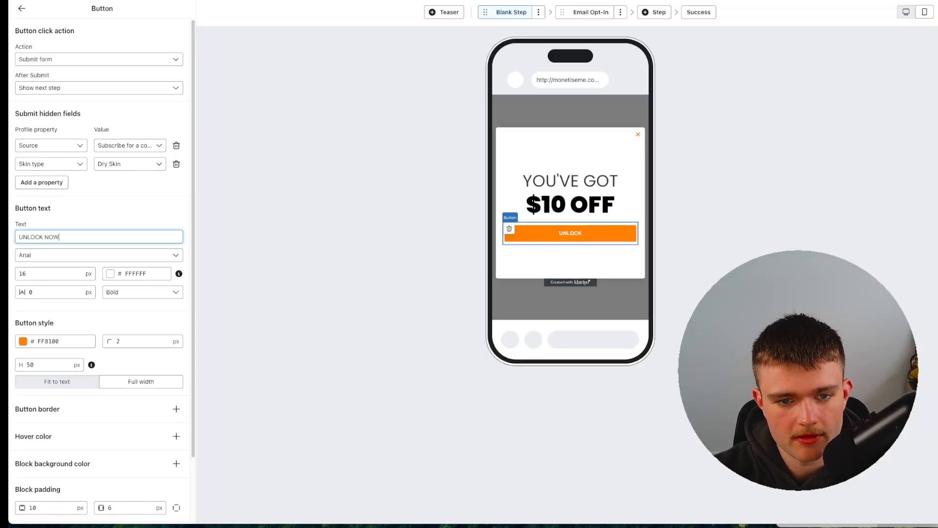
key("ctrl+a")
Set the UNLOCK NOW button's font size to 25 px and its height to 80 px.
double_click(41, 273)
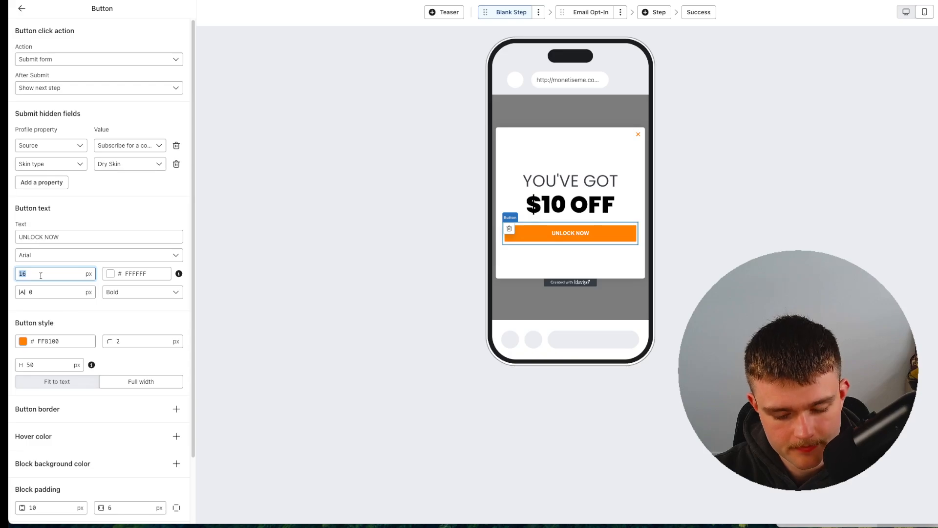
type("25")
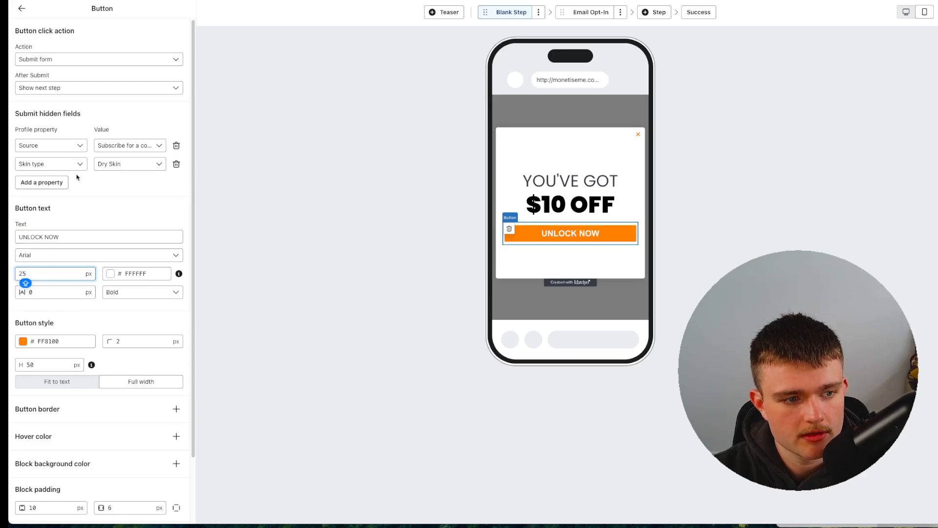
double_click(31, 364)
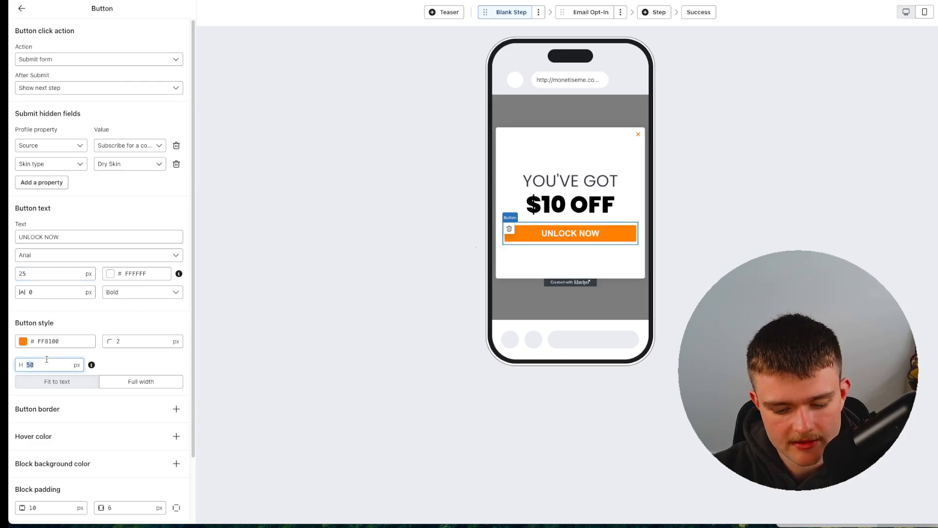
type("80")
left_click(22, 8)
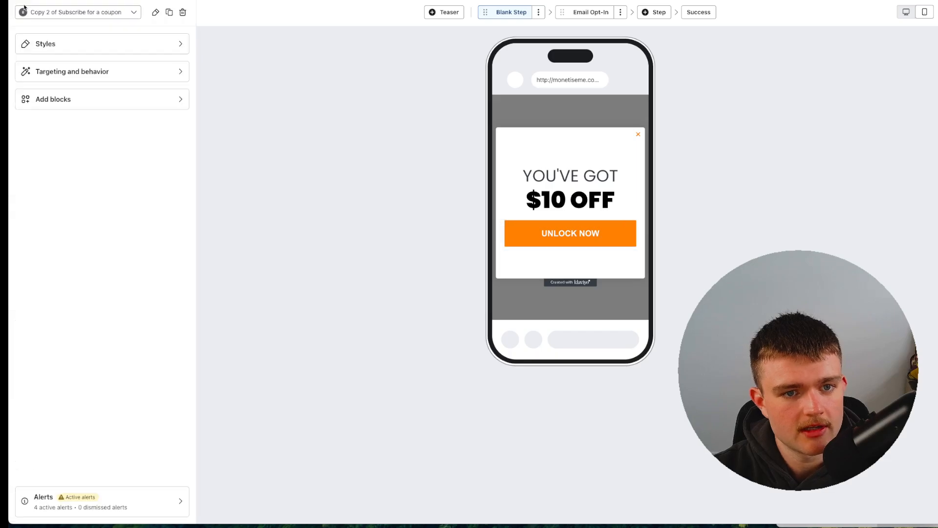
Compare the first step of the Copy 1 and Copy 2 variations and check Copy 2's Email Opt-In step.
left_click(128, 12)
left_click(74, 78)
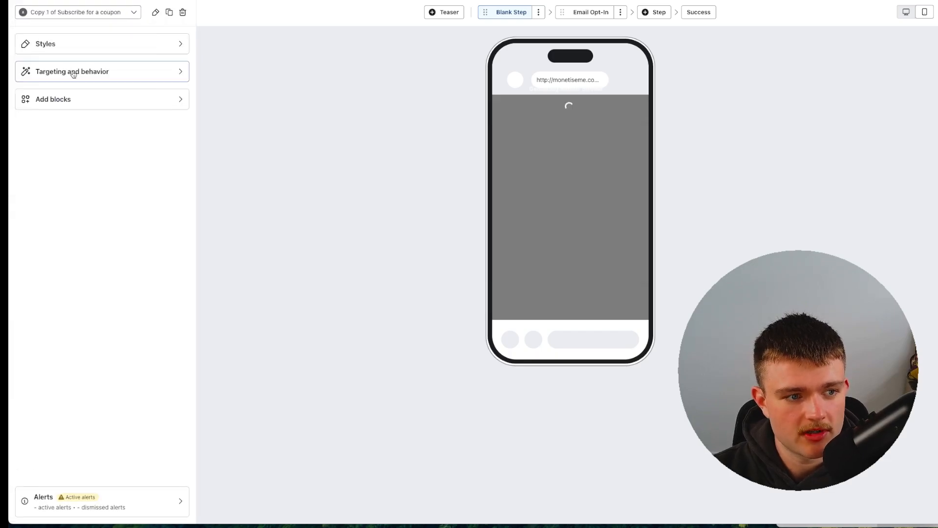
left_click(73, 72)
left_click(22, 8)
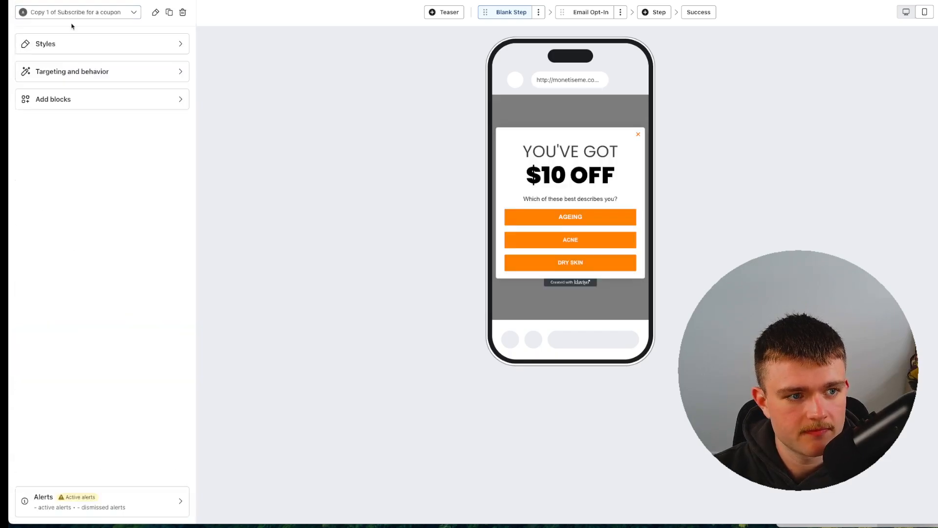
left_click(74, 13)
left_click(64, 95)
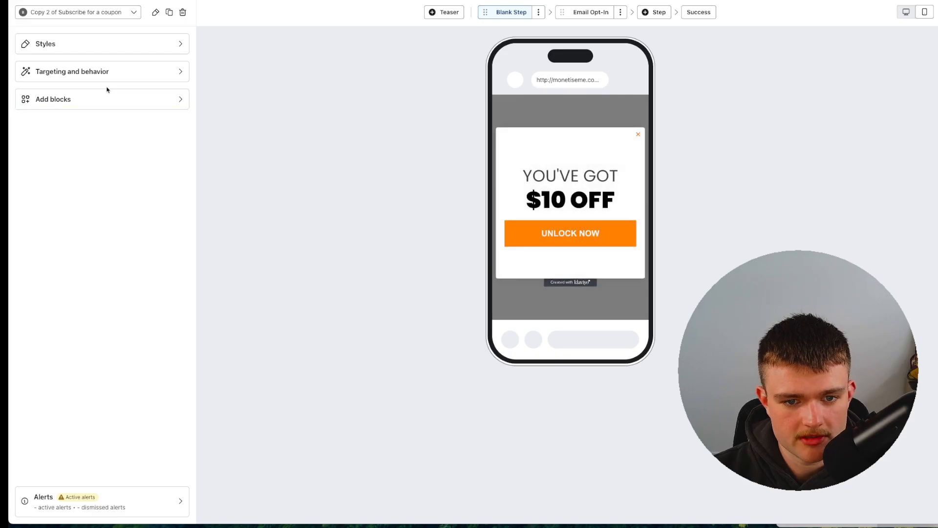
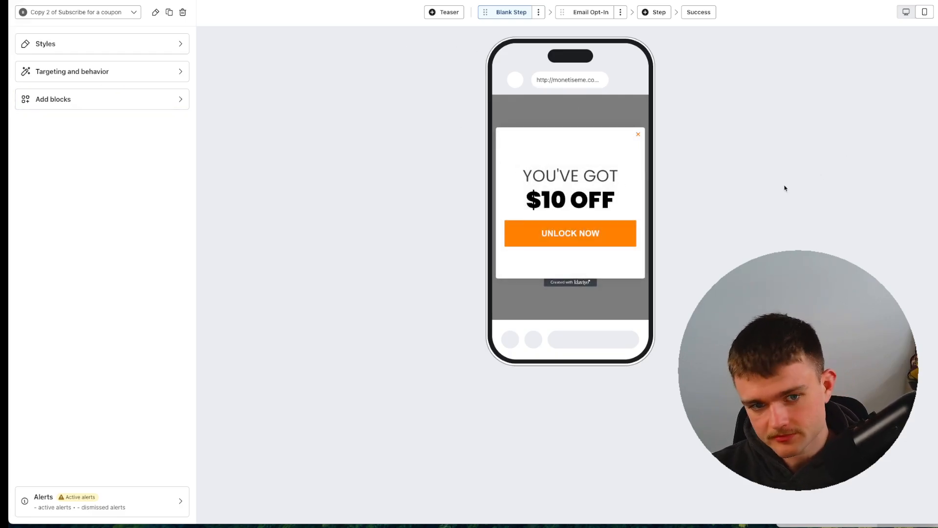
left_click(583, 15)
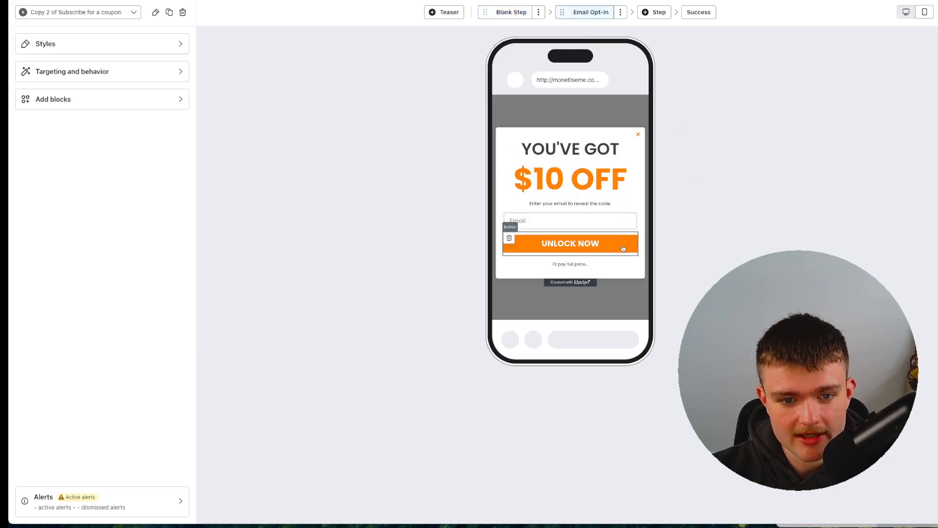
left_click(523, 15)
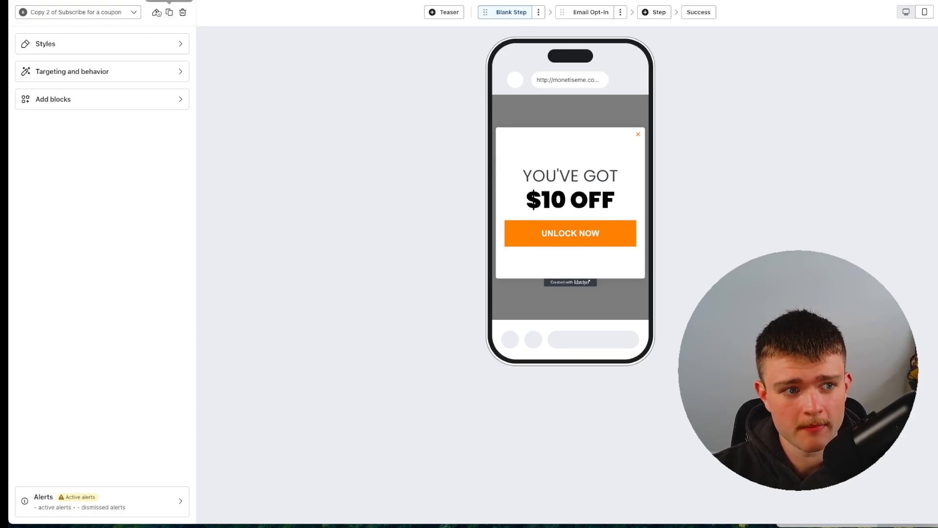
Revisit the Copy 1 variation, and preview the Copy 2 variation in the desktop and mobile layouts.
left_click(105, 12)
left_click(122, 77)
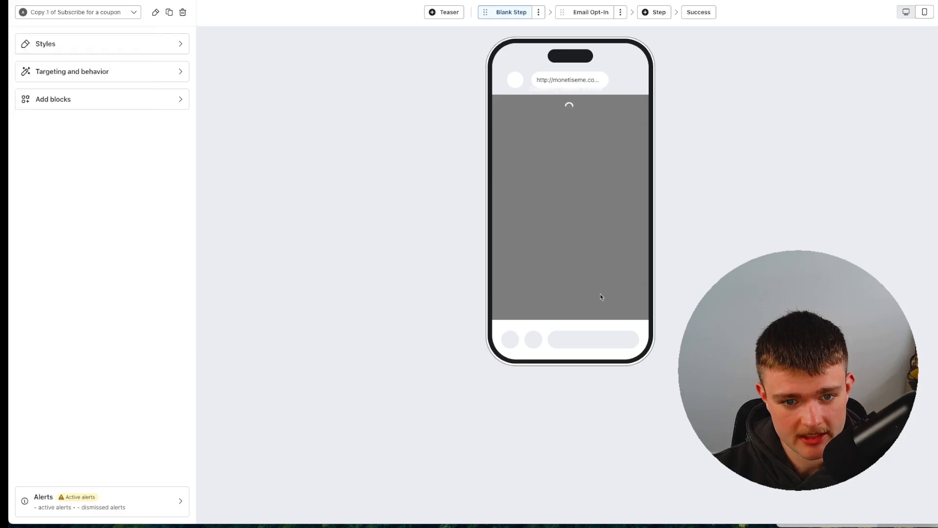
left_click(110, 14)
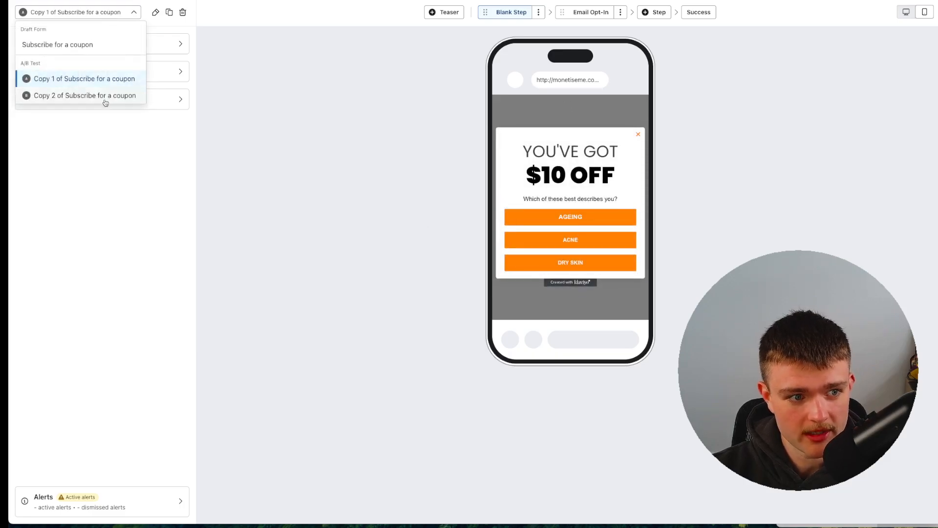
left_click(106, 100)
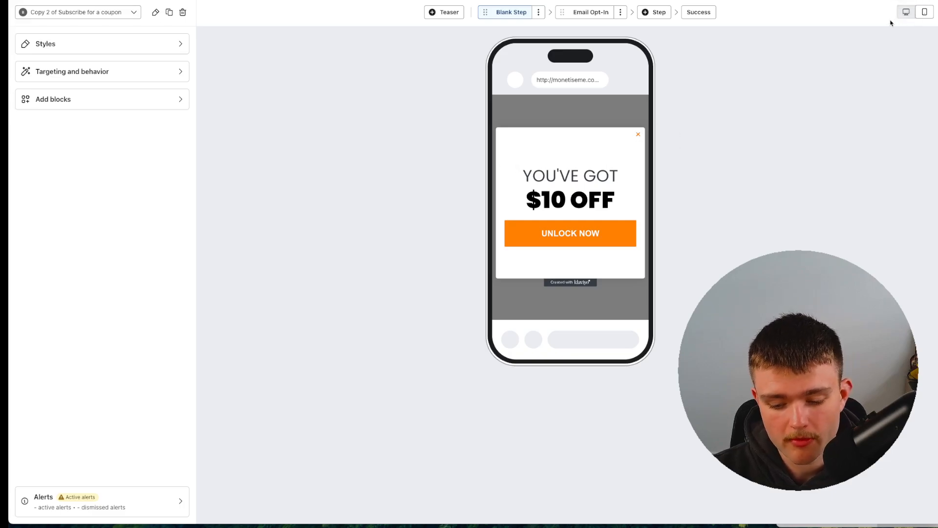
left_click(906, 13)
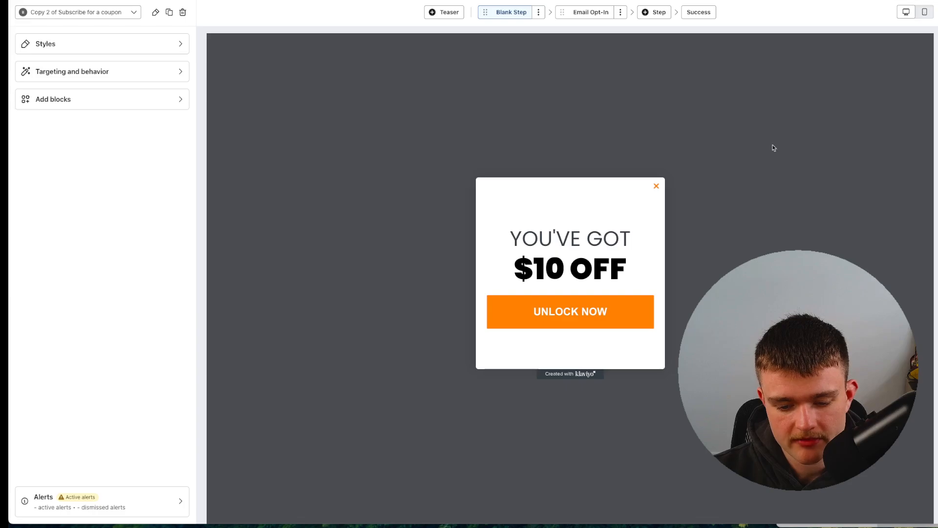
left_click(925, 11)
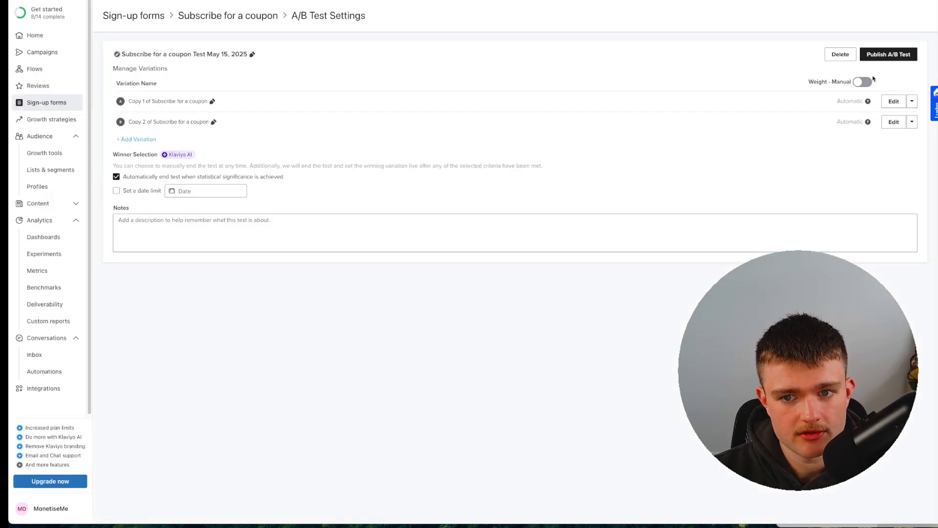
Open the Copy 1 variation's targeting and behavior settings, and turn off the trigger for visitors who scroll a certain amount.
left_click(894, 103)
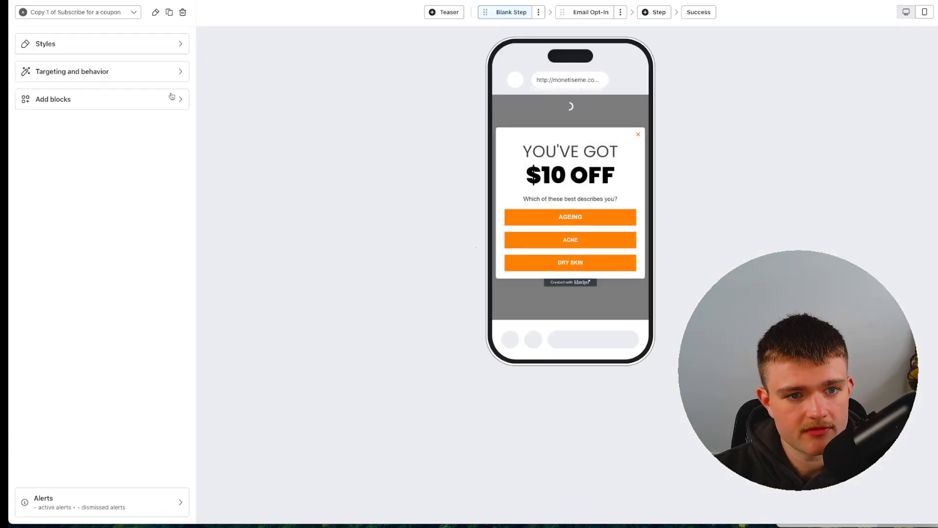
left_click(103, 72)
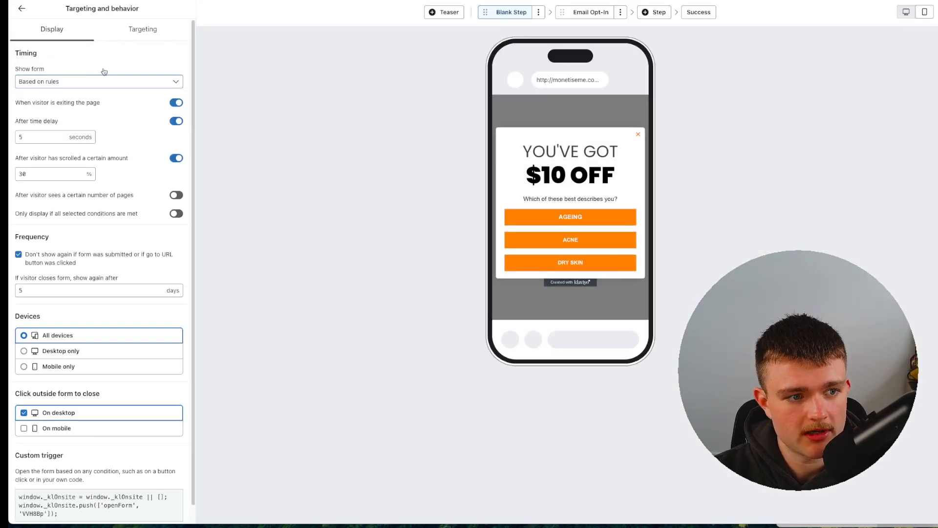
left_click(145, 29)
left_click(74, 35)
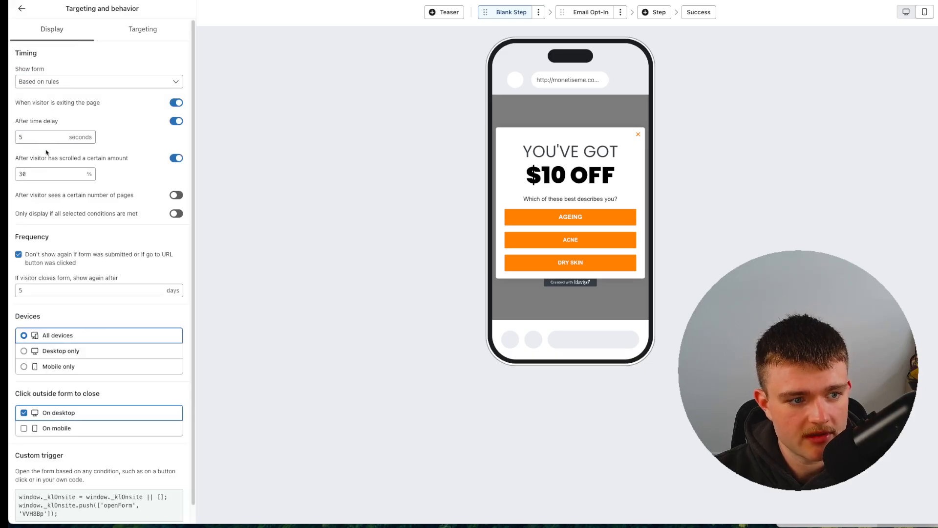
double_click(35, 133)
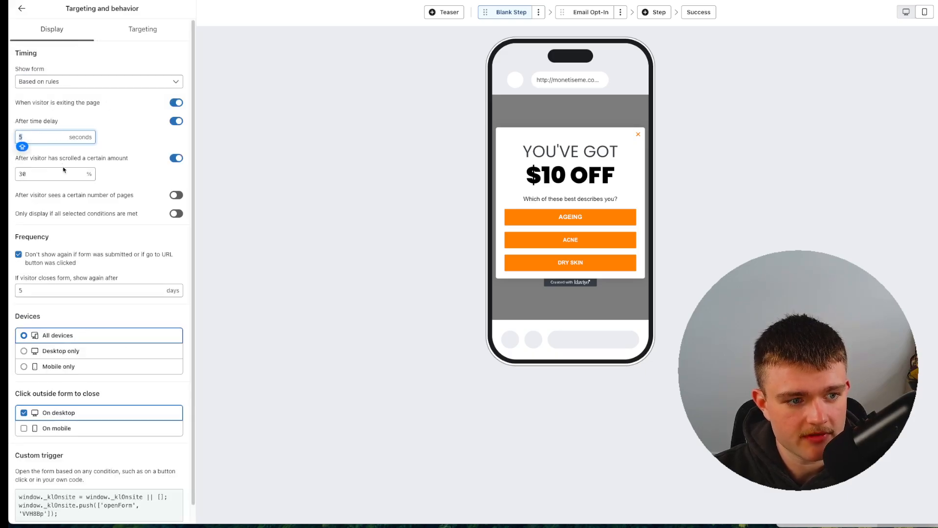
left_click(176, 158)
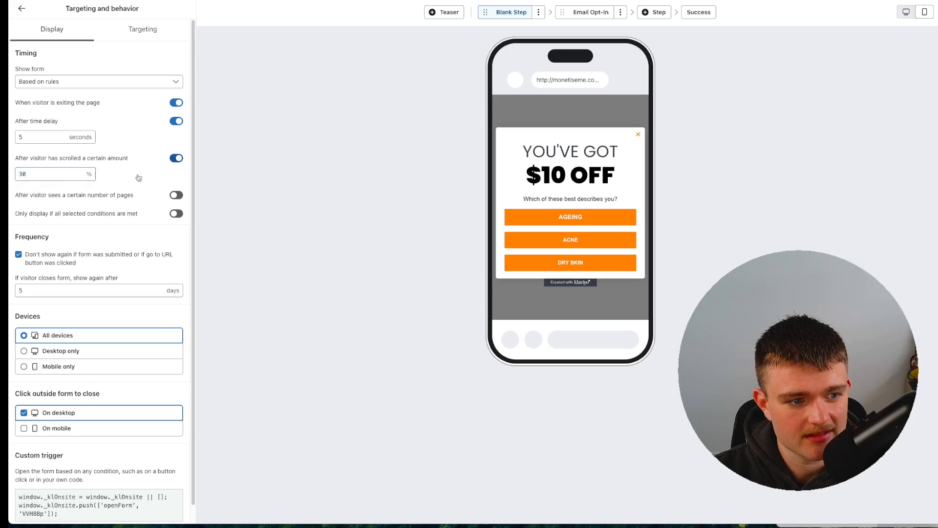
double_click(24, 137)
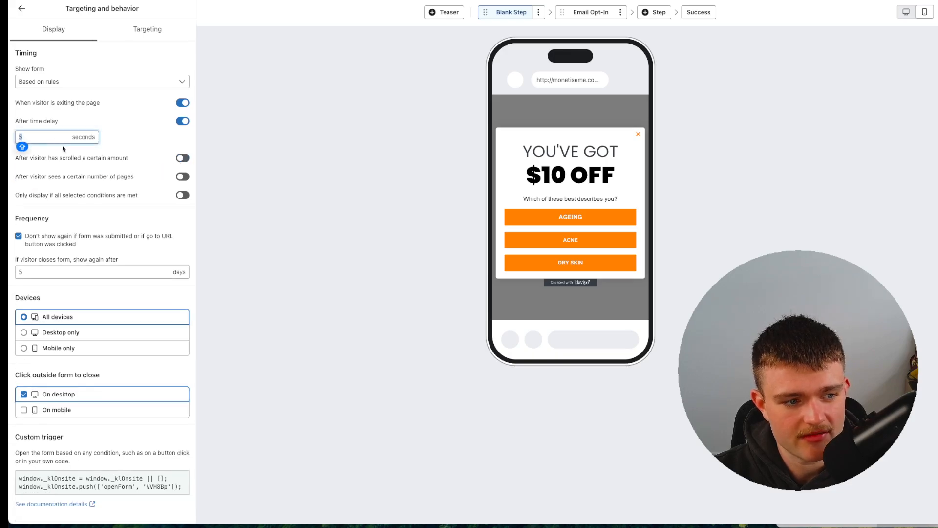
Restrict the Copy 1 form to mobile devices only, and check its visitor and URL targeting options.
left_click(84, 351)
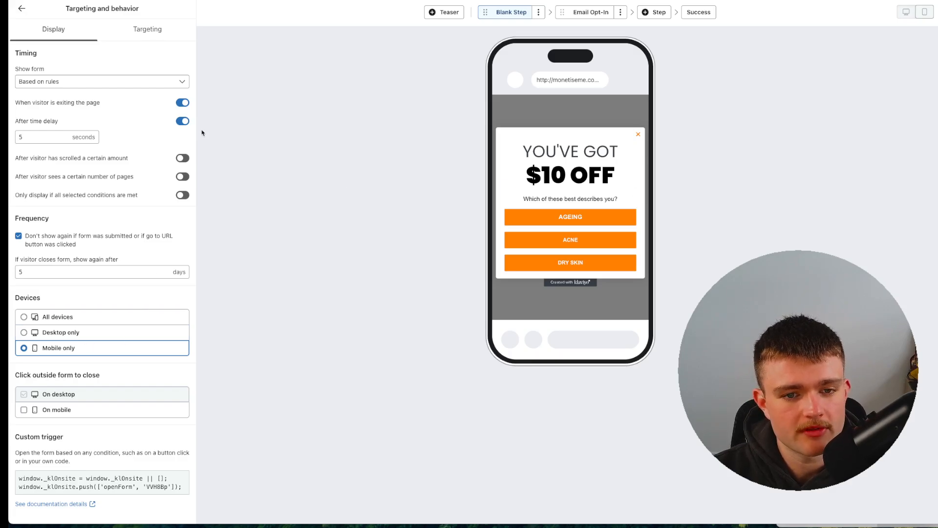
left_click(148, 31)
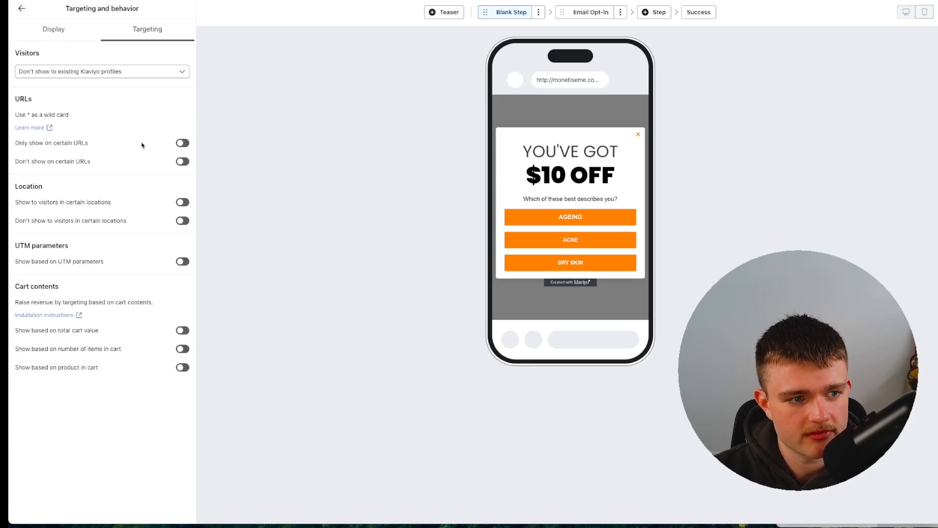
left_click(22, 8)
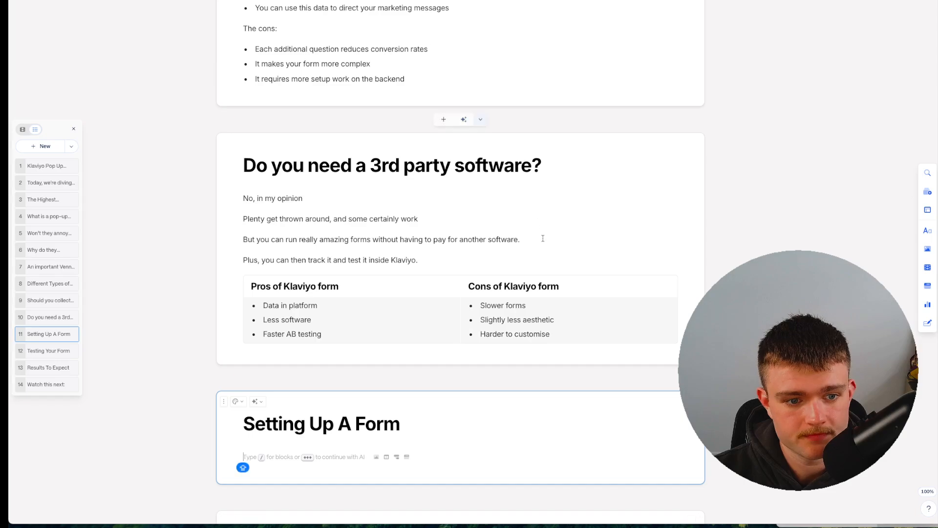
Switch to the Gamma tutorial document and review the benchmarks in the "Results To Expect" section.
scroll(553, 252, "down", 5)
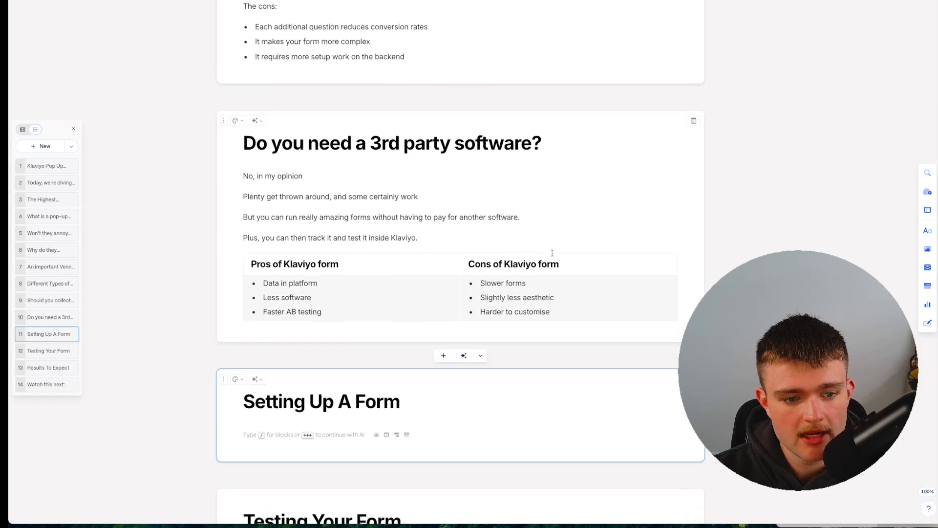
scroll(552, 252, "down", 1)
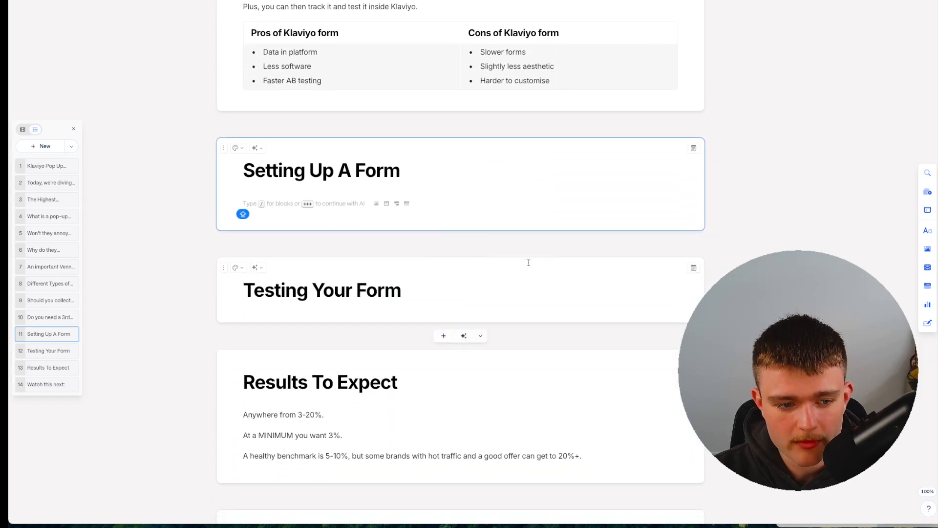
scroll(382, 382, "down", 1)
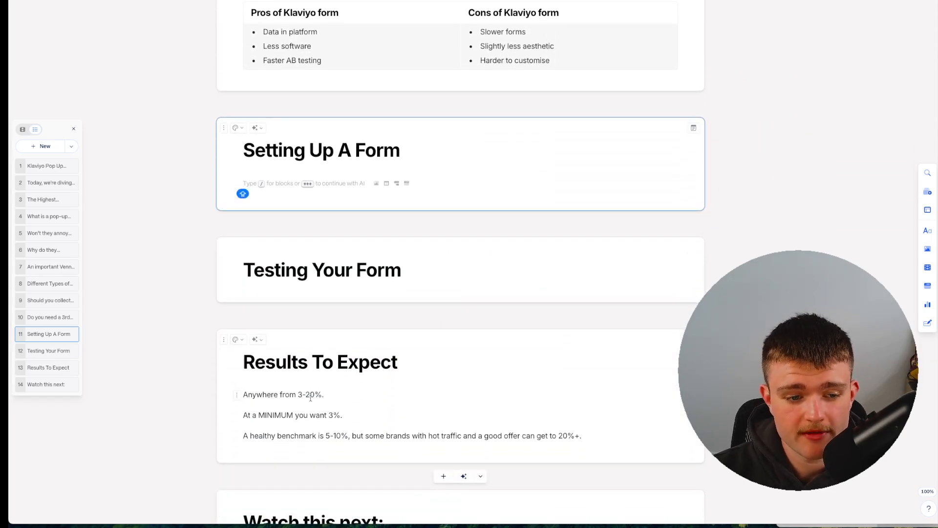
left_click_drag(297, 394, 341, 396)
left_click(341, 395)
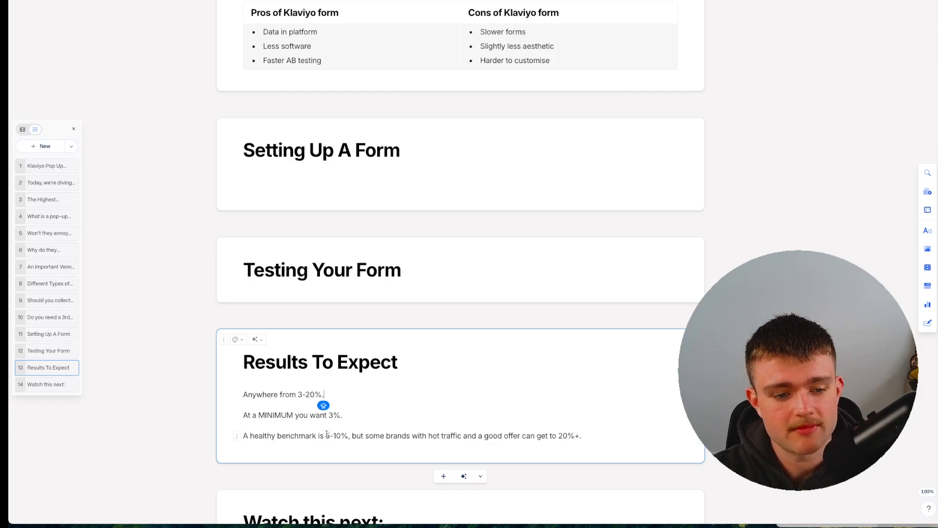
left_click_drag(327, 433, 605, 431)
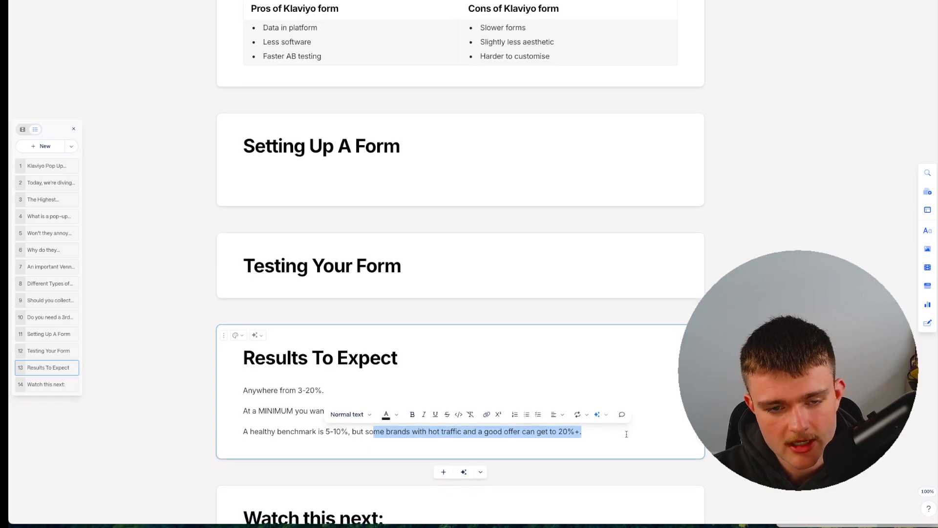
Go back to the "Why do they matter?" section and highlight the value-per-subscriber line.
scroll(627, 434, "up", 15)
scroll(626, 437, "up", 10)
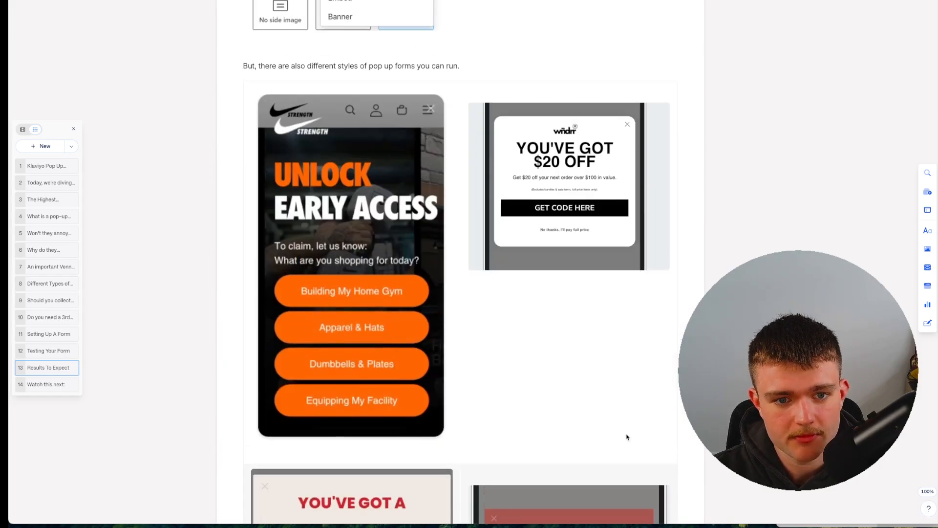
scroll(475, 384, "up", 12)
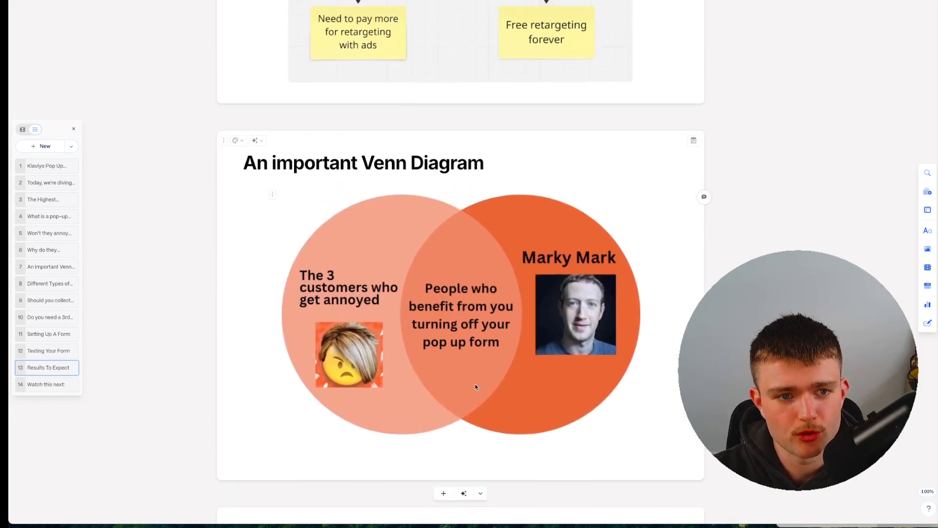
scroll(491, 333, "down", 2)
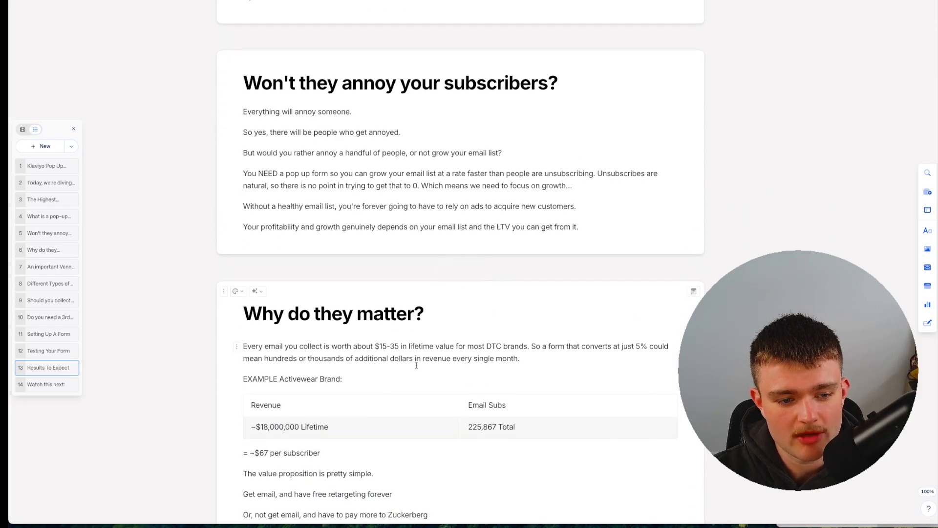
triple_click(285, 460)
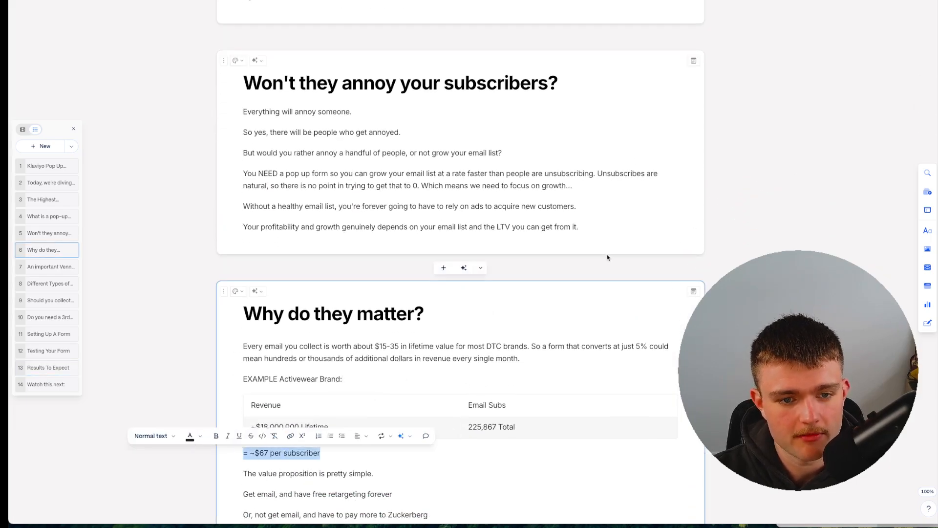
Revisit "The Highest Leverage Thing In Your Klaviyo Account" section, highlight its text, and read on through the sections below.
scroll(615, 255, "up", 1)
scroll(614, 255, "up", 7)
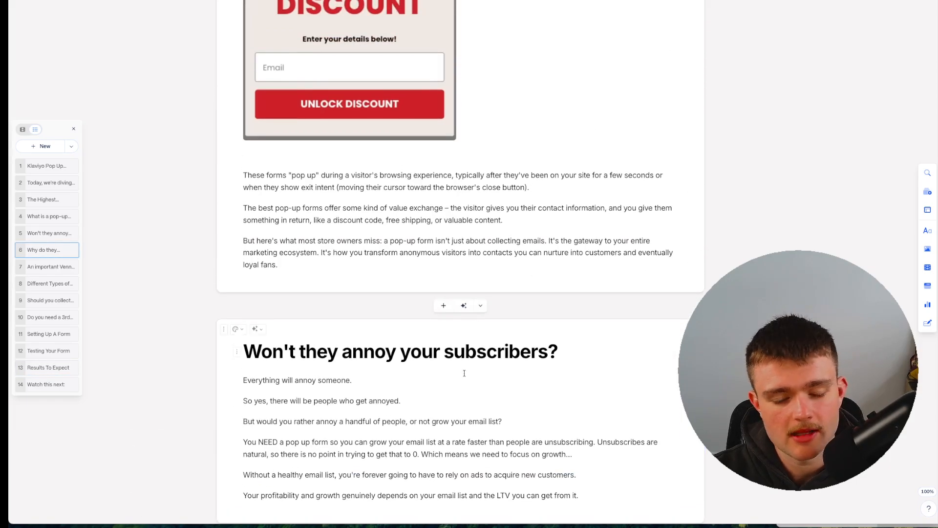
scroll(499, 376, "up", 9)
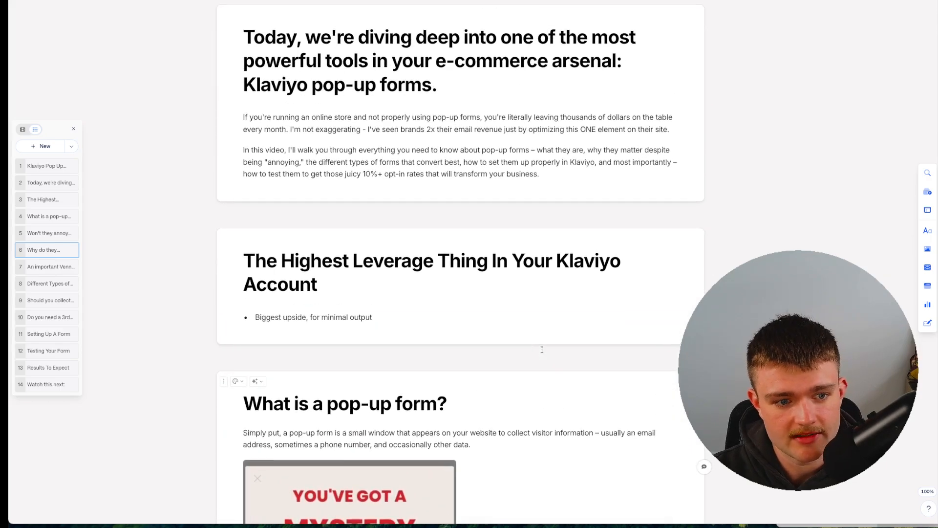
scroll(542, 350, "up", 1)
left_click_drag(377, 337, 243, 298)
left_click(436, 312)
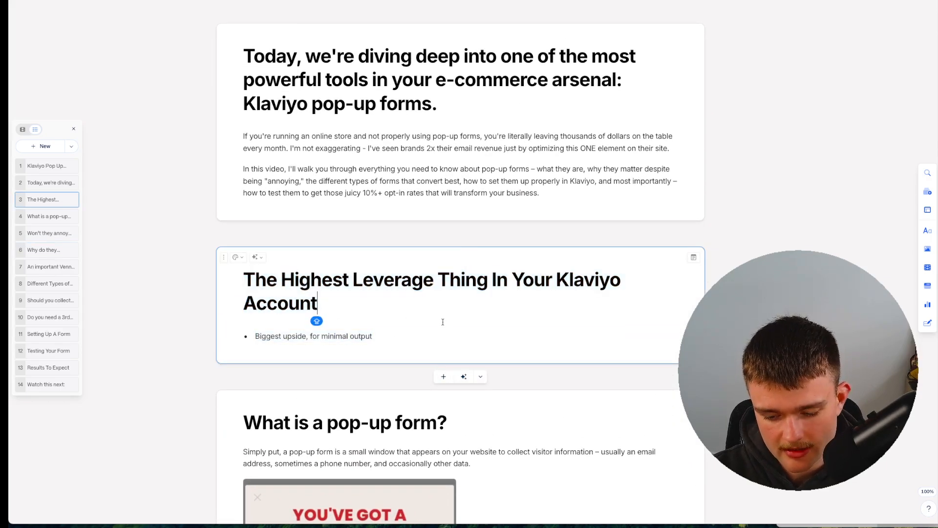
scroll(443, 322, "down", 14)
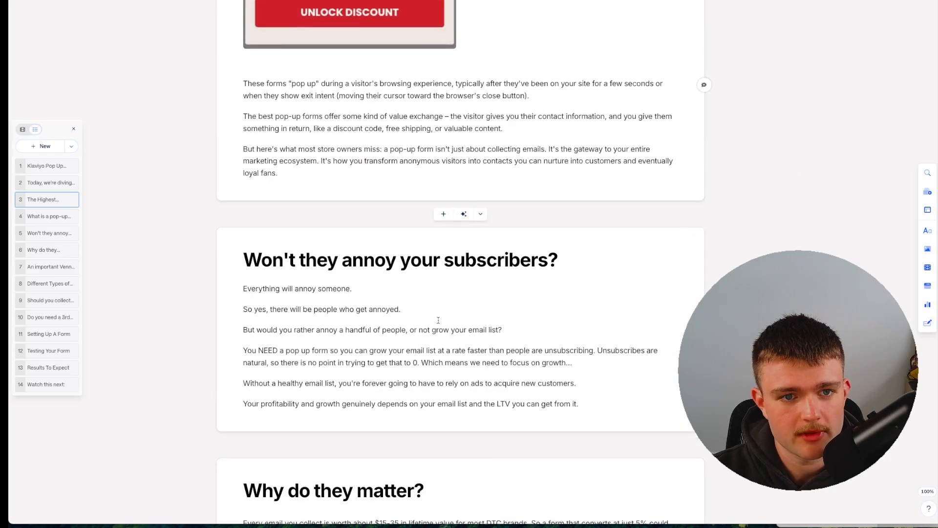
scroll(437, 319, "down", 7)
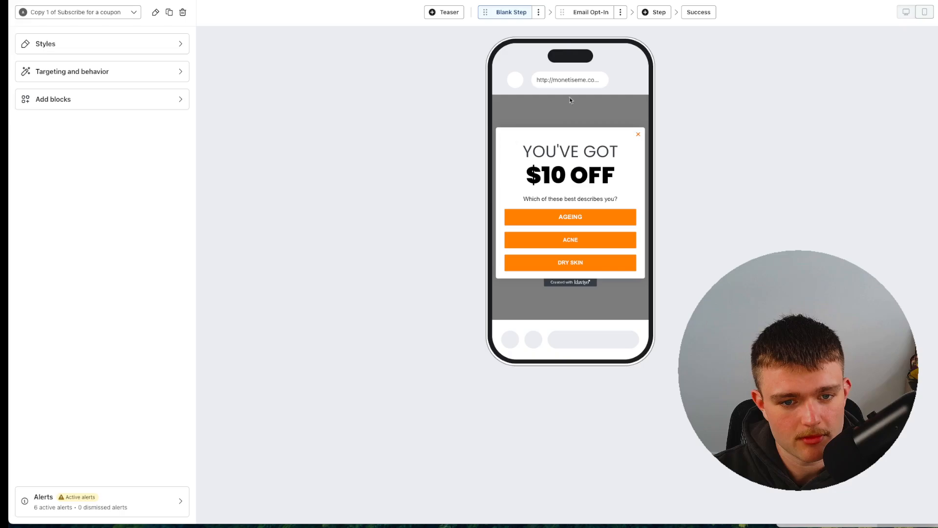
In the Klaviyo form editor, look at Copy 1's Email Opt-In and Blank Step, and compare them with the Copy 2 variation.
left_click(591, 13)
left_click(511, 13)
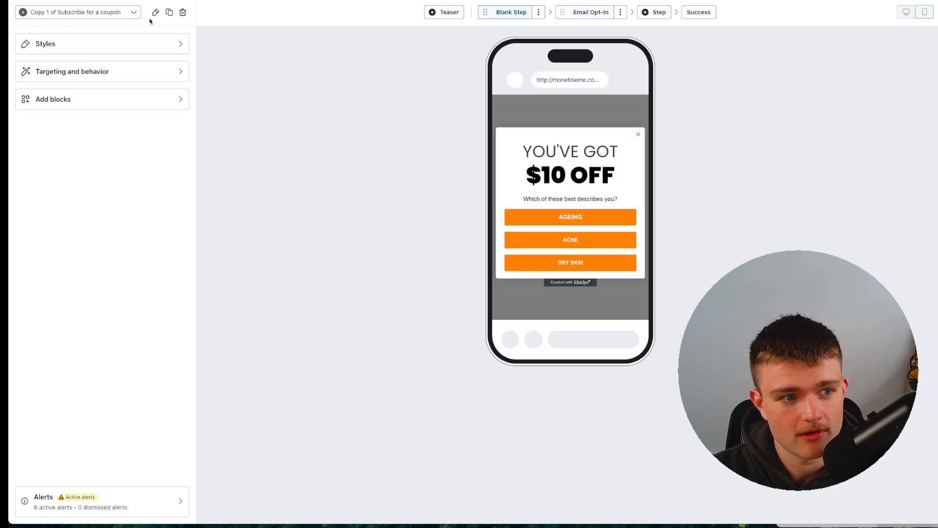
left_click(83, 11)
left_click(71, 96)
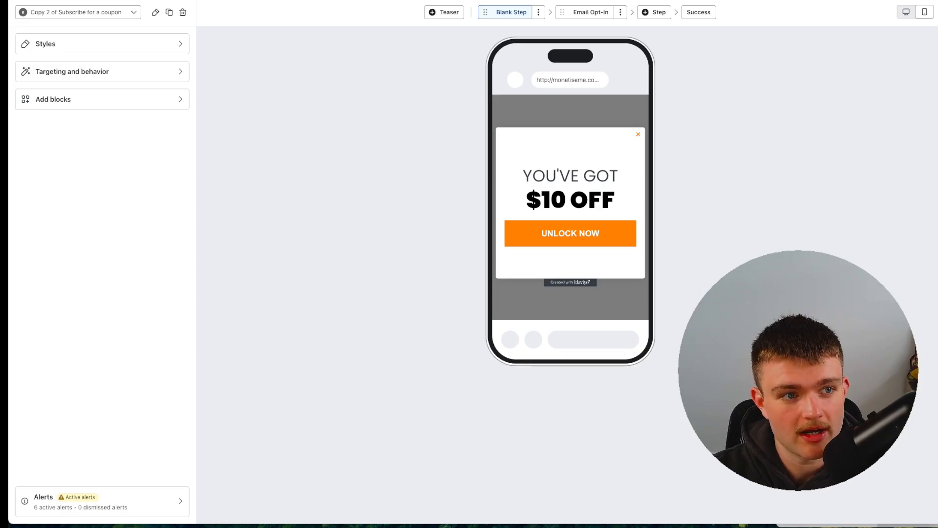
Return to the Gamma document and review the sections from the Venn diagram to "Do you need a 3rd party software?".
key("ctrl+Tab")
scroll(603, 317, "down", 20)
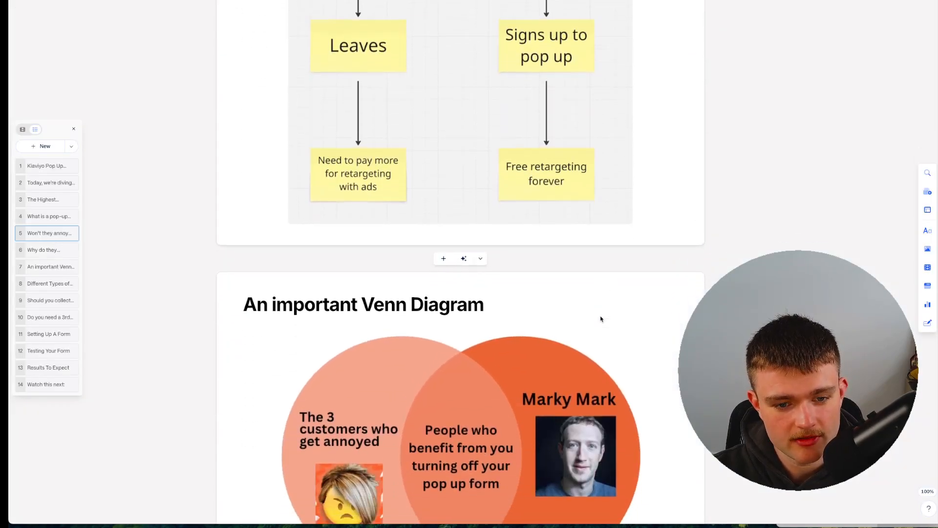
scroll(600, 317, "down", 12)
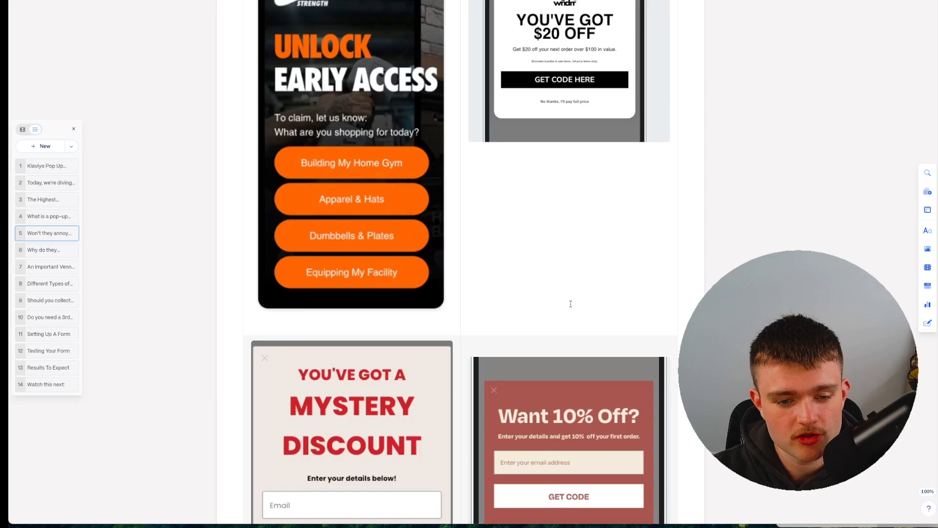
scroll(515, 274, "down", 7)
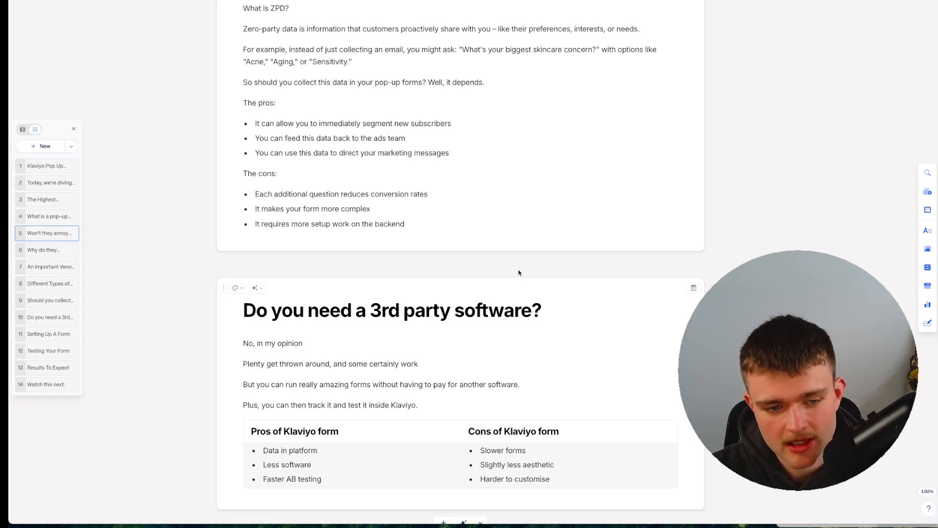
scroll(517, 271, "down", 3)
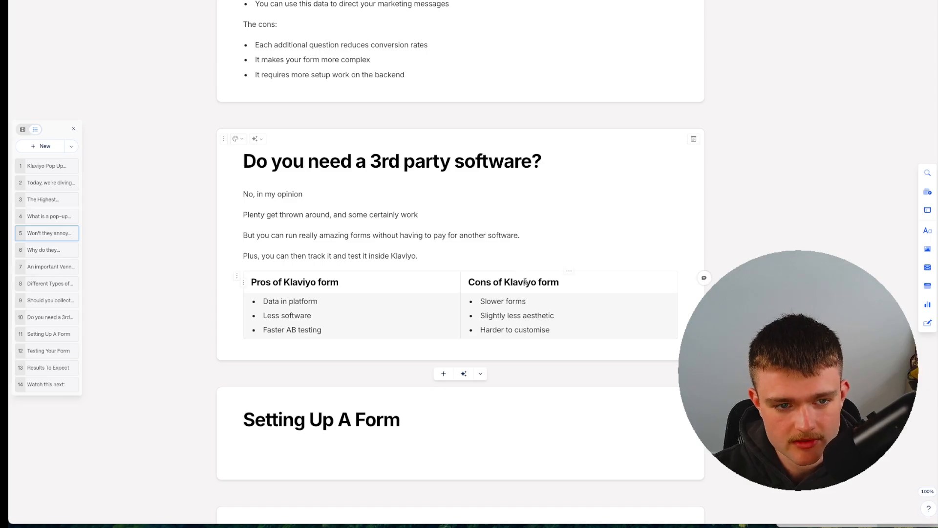
Skim the whole tutorial document from its title to the closing "Watch this next:" section, and highlight that heading.
scroll(490, 256, "up", 20)
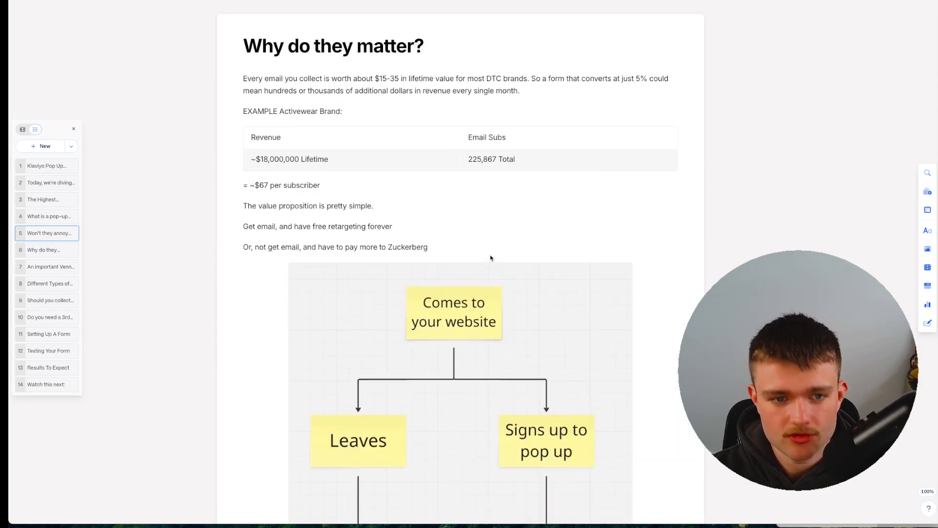
scroll(491, 256, "up", 20)
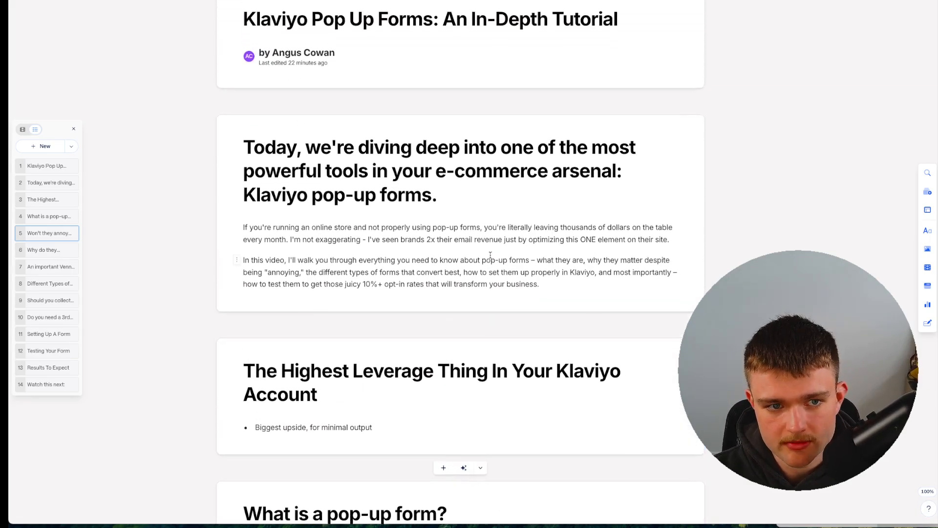
scroll(491, 255, "down", 20)
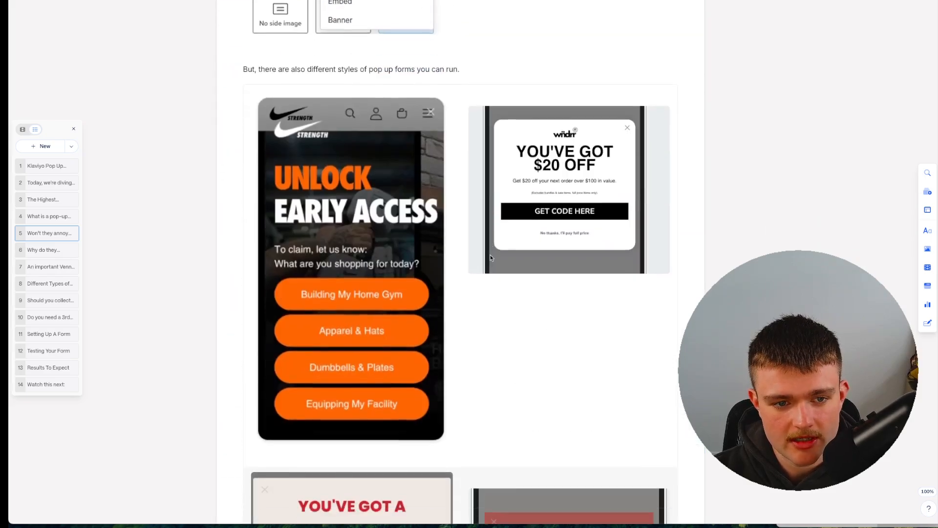
scroll(491, 254, "down", 20)
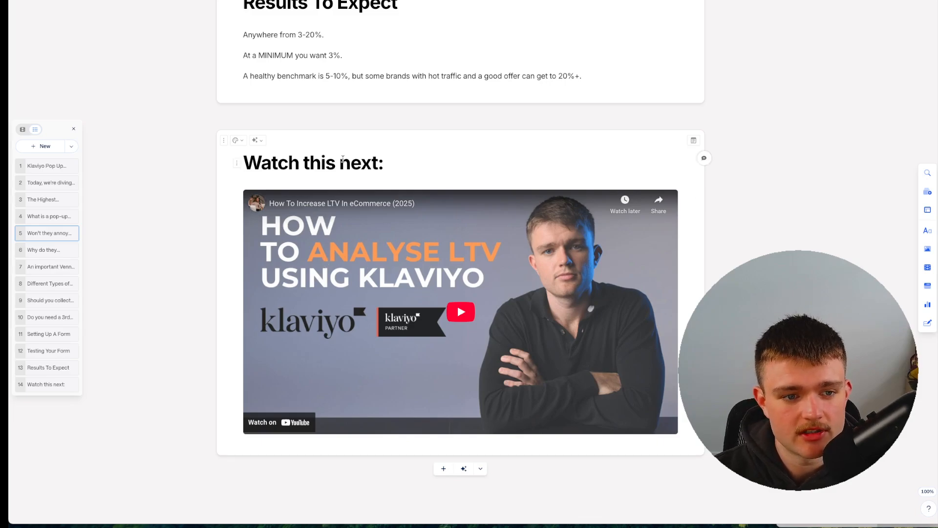
triple_click(328, 172)
left_click(464, 167)
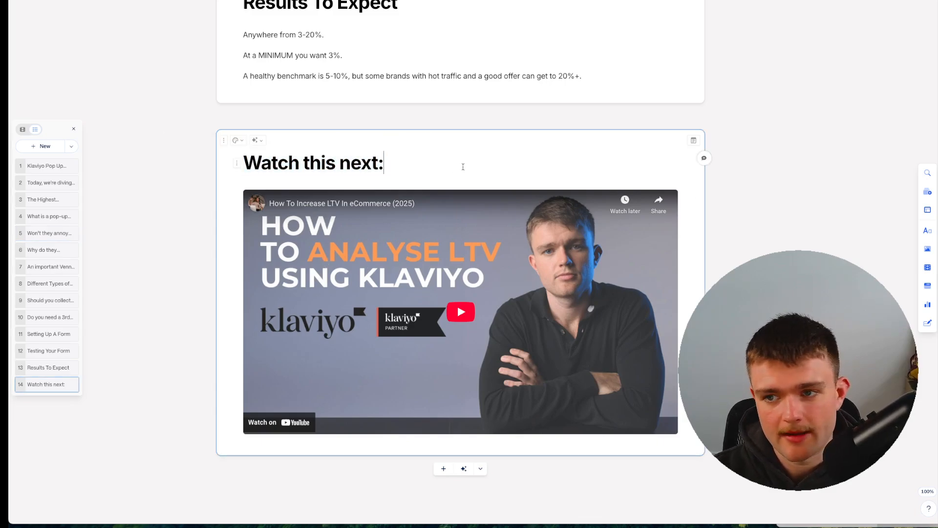